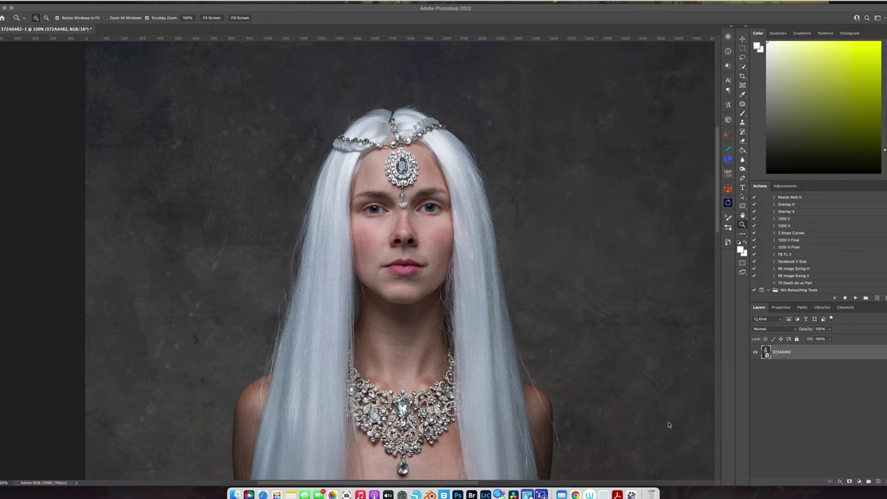
- Flatten the image and duplicate the background onto a new layer
{"action": "left_click", "coordinate": [111, 5]}
{"action": "left_click", "coordinate": [119, 166]}
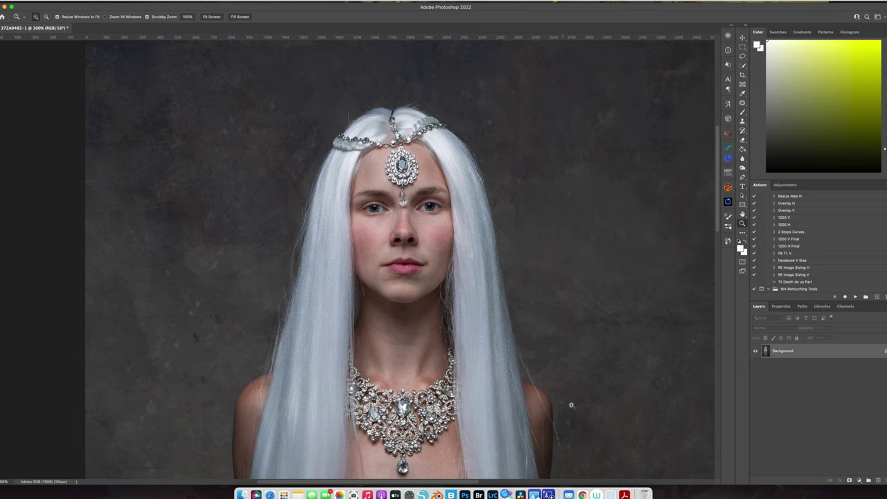
{"action": "left_click_drag", "start_coordinate": [431, 359], "coordinate": [440, 95]}
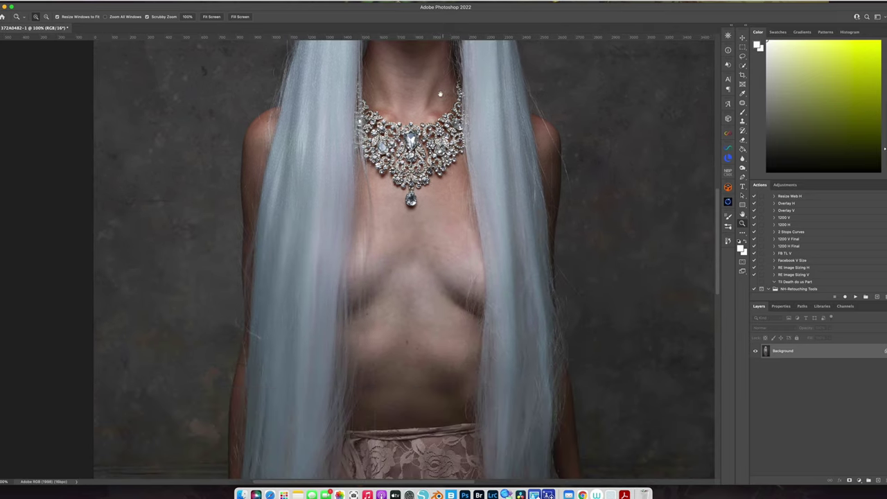
{"action": "left_click_drag", "start_coordinate": [415, 271], "coordinate": [418, 222]}
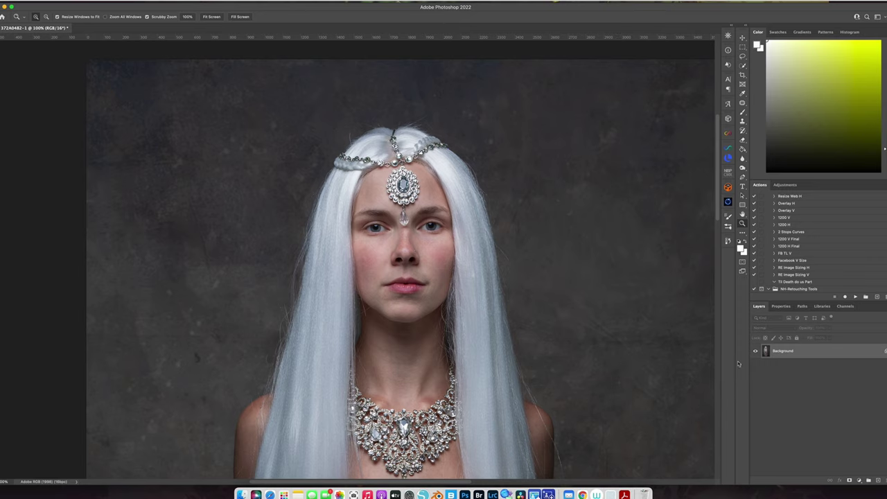
{"action": "key", "text": "super+j"}
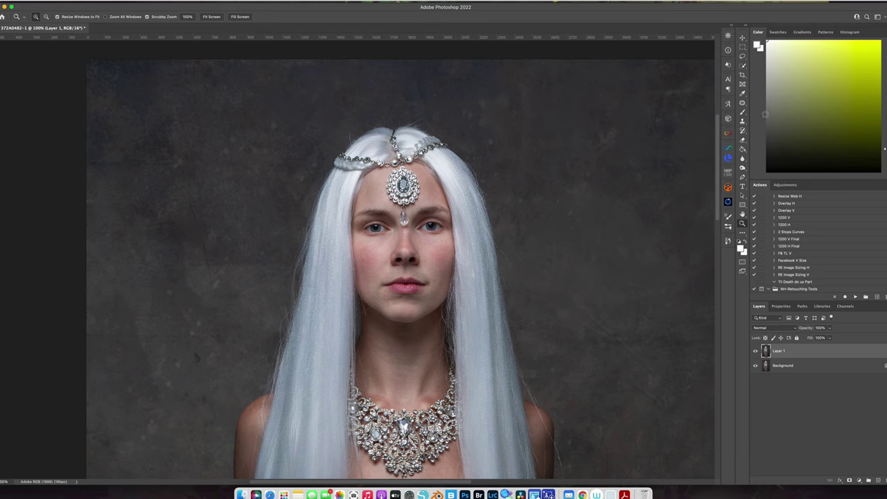
- Patch out the stray hairs and small marks on the model's face, forehead and neck with the Patch tool
{"action": "left_click", "coordinate": [743, 103]}
{"action": "left_click_drag", "start_coordinate": [397, 251], "coordinate": [472, 251]}
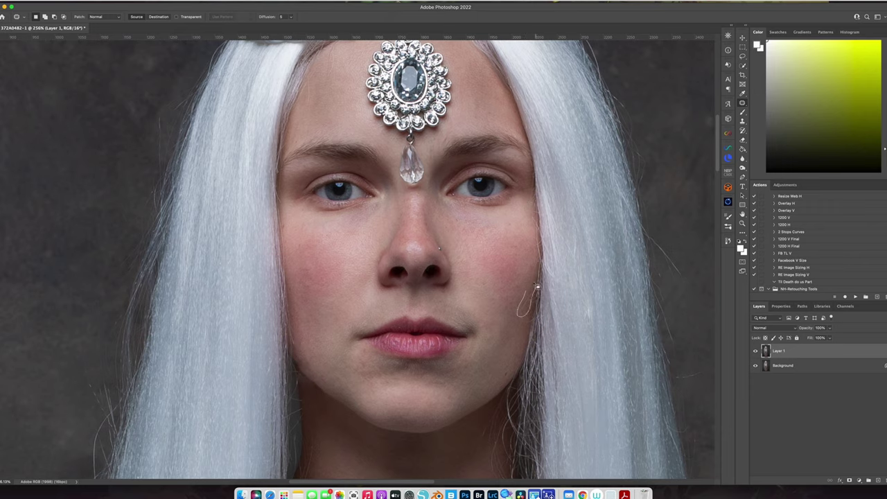
{"action": "scroll", "coordinate": [526, 312], "scroll_direction": "up", "scroll_amount": 5}
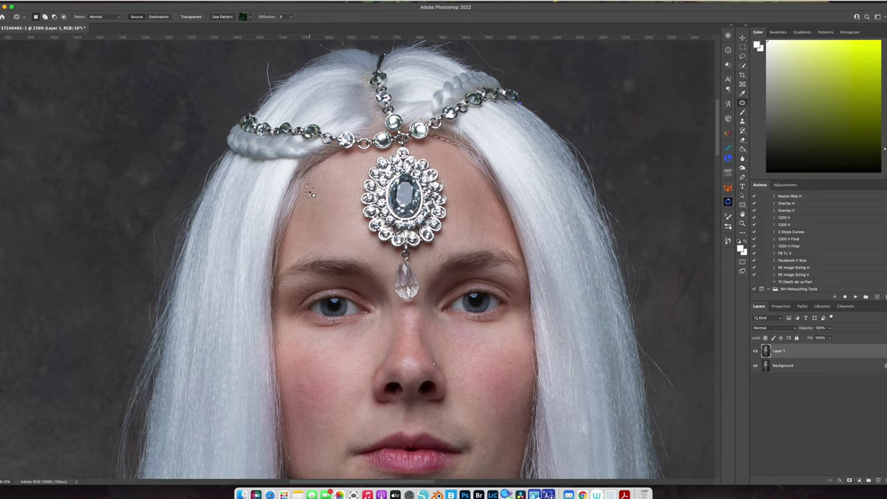
{"action": "scroll", "coordinate": [303, 203], "scroll_direction": "down", "scroll_amount": 10}
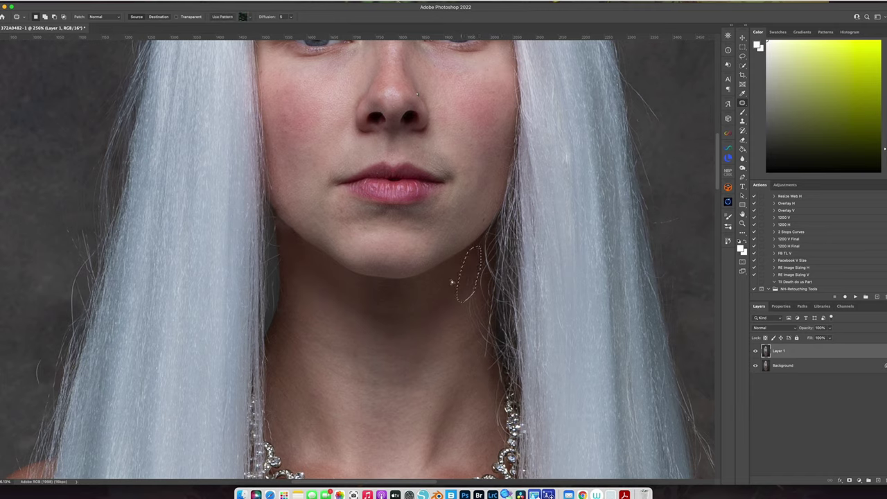
{"action": "mouse_move", "coordinate": [487, 323]}
{"action": "left_mouse_down"}
{"action": "mouse_move", "coordinate": [488, 239]}
{"action": "mouse_move", "coordinate": [464, 317]}
{"action": "mouse_move", "coordinate": [485, 320]}
{"action": "left_mouse_up"}
{"action": "left_click_drag", "start_coordinate": [486, 284], "coordinate": [474, 284]}
{"action": "key", "text": "super+d"}
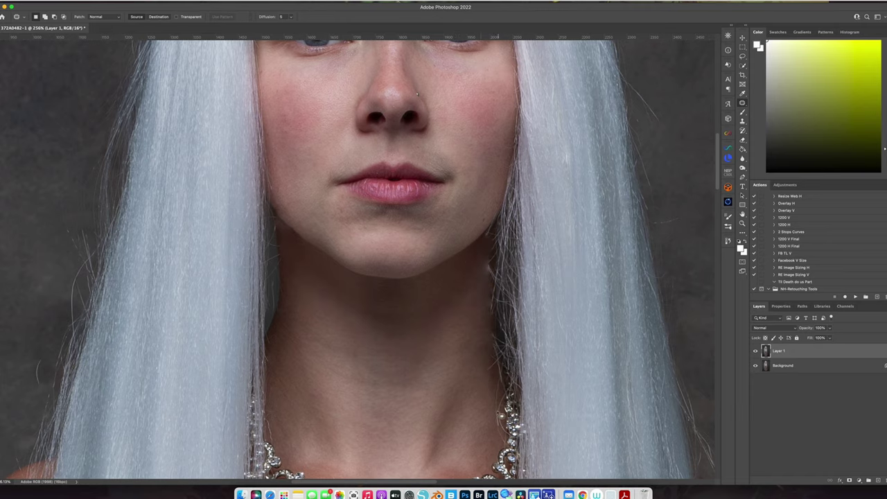
{"action": "mouse_move", "coordinate": [491, 436]}
{"action": "left_mouse_down"}
{"action": "mouse_move", "coordinate": [503, 388]}
{"action": "mouse_move", "coordinate": [490, 371]}
{"action": "left_mouse_up"}
{"action": "key", "text": "super+d"}
- Patch away the flyaway hairs against the backdrop above the crown and along the side of the hair
{"action": "left_click_drag", "start_coordinate": [460, 51], "coordinate": [435, 255]}
{"action": "scroll", "coordinate": [434, 255], "scroll_direction": "up", "scroll_amount": 5}
{"action": "scroll", "coordinate": [434, 255], "scroll_direction": "left", "scroll_amount": 3}
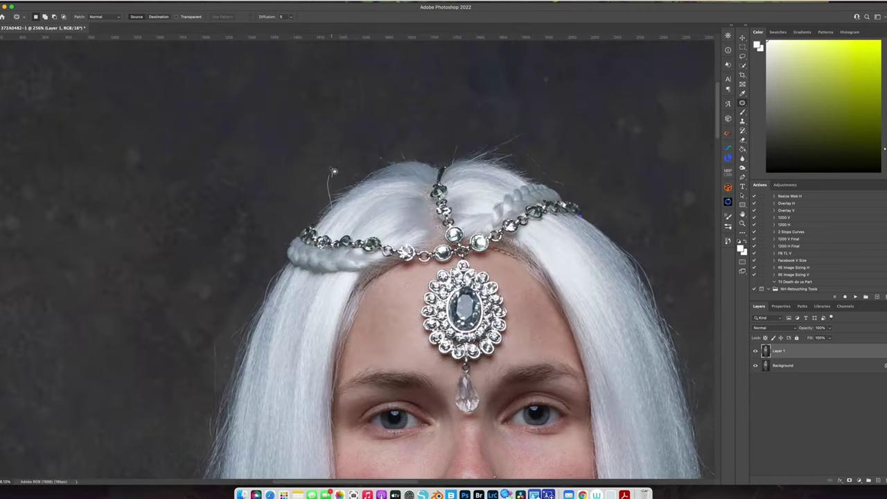
{"action": "mouse_move", "coordinate": [451, 158]}
{"action": "left_mouse_down"}
{"action": "mouse_move", "coordinate": [478, 144]}
{"action": "mouse_move", "coordinate": [568, 187]}
{"action": "left_mouse_up"}
{"action": "left_click_drag", "start_coordinate": [537, 156], "coordinate": [555, 132]}
{"action": "key", "text": "super+d"}
{"action": "left_click_drag", "start_coordinate": [388, 149], "coordinate": [364, 161]}
{"action": "left_click_drag", "start_coordinate": [232, 325], "coordinate": [211, 388]}
{"action": "left_click_drag", "start_coordinate": [222, 353], "coordinate": [251, 297]}
{"action": "key", "text": "super+d"}
- Clean up the hair's edge around the crown with the Clone Stamp, sampling the nearby backdrop
{"action": "key", "text": "s"}
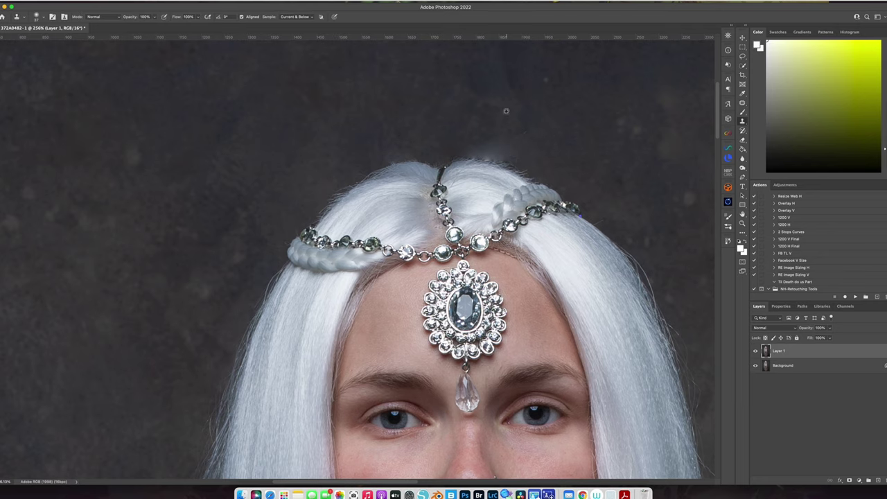
{"action": "left_click", "coordinate": [472, 144], "text": "alt"}
{"action": "mouse_move", "coordinate": [463, 156]}
{"action": "left_mouse_down"}
{"action": "mouse_move", "coordinate": [516, 146]}
{"action": "mouse_move", "coordinate": [531, 177]}
{"action": "left_mouse_up"}
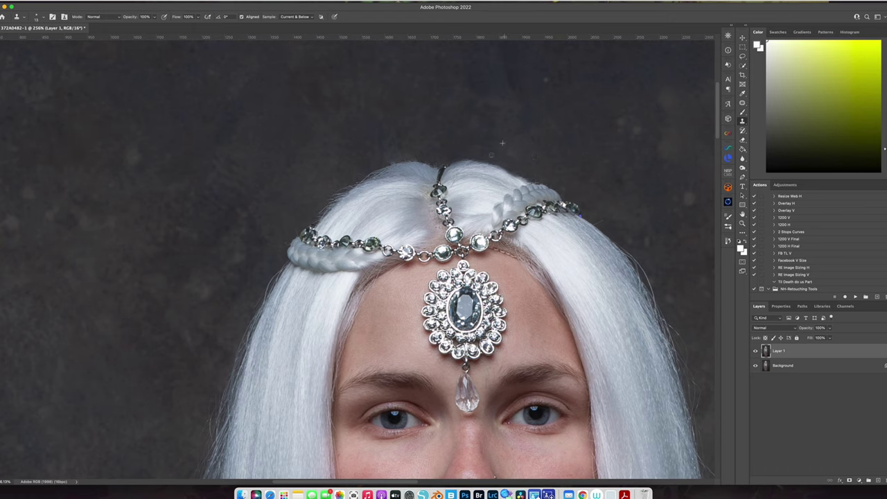
{"action": "left_click", "coordinate": [325, 178], "text": "alt"}
{"action": "left_click_drag", "start_coordinate": [345, 195], "coordinate": [320, 216]}
{"action": "scroll", "coordinate": [313, 350], "scroll_direction": "down", "scroll_amount": 10}
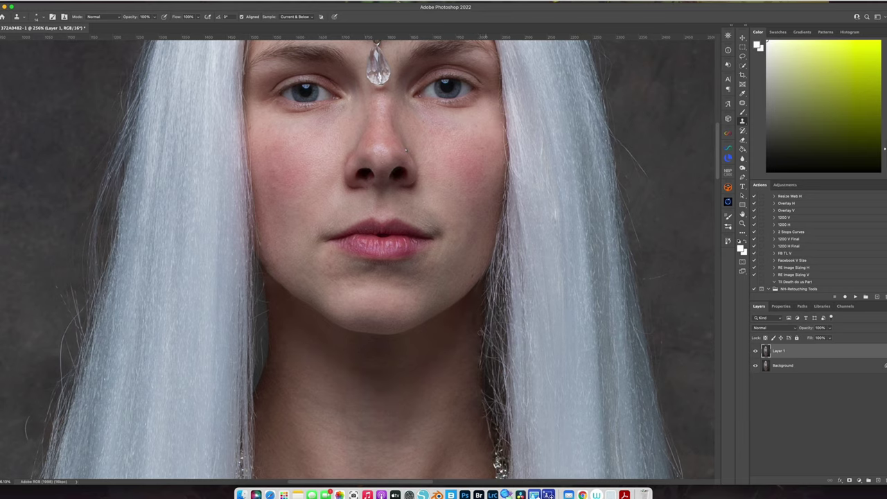
{"action": "scroll", "coordinate": [486, 258], "scroll_direction": "up", "scroll_amount": 4}
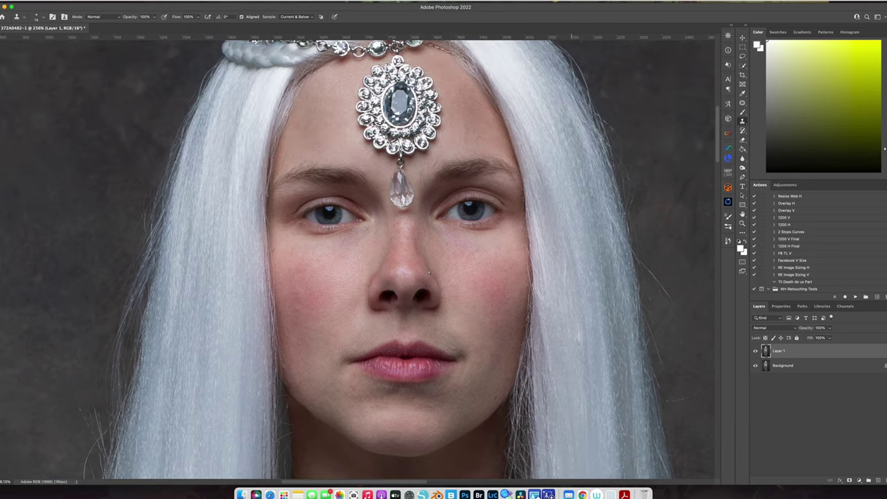
- Patch out the spots in the backdrop on both sides of the model
{"action": "key", "text": "super+minus"}
{"action": "key", "text": "super+minus"}
{"action": "scroll", "coordinate": [446, 370], "scroll_direction": "down", "scroll_amount": 1}
{"action": "key", "text": "bracketright"}
{"action": "key", "text": "bracketright"}
{"action": "key", "text": "bracketright"}
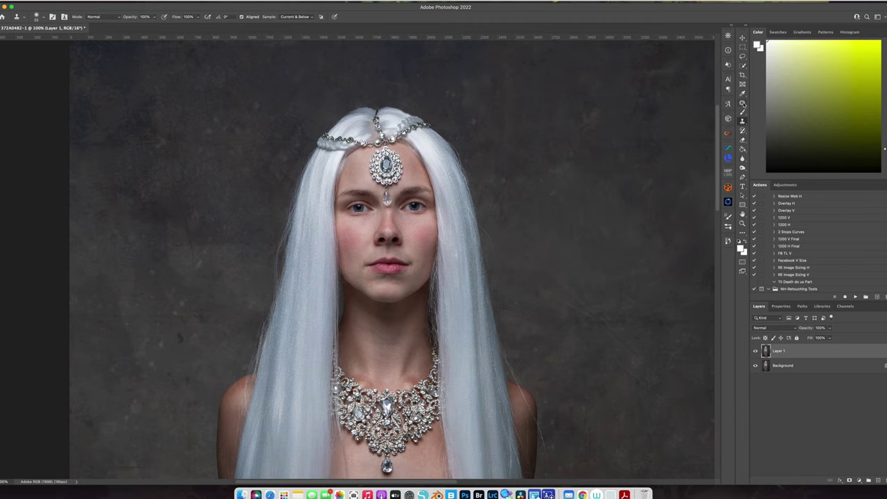
{"action": "left_click", "coordinate": [743, 103]}
{"action": "left_click_drag", "start_coordinate": [188, 175], "coordinate": [192, 210]}
{"action": "mouse_move", "coordinate": [601, 286]}
{"action": "left_mouse_down"}
{"action": "mouse_move", "coordinate": [593, 352]}
{"action": "mouse_move", "coordinate": [599, 290]}
{"action": "left_mouse_up"}
- Patch away the loose hairs beside the model's arm and over her shoulder
{"action": "scroll", "coordinate": [446, 234], "scroll_direction": "down", "scroll_amount": 3}
{"action": "scroll", "coordinate": [446, 234], "scroll_direction": "right", "scroll_amount": 3}
{"action": "scroll", "coordinate": [457, 260], "scroll_direction": "left", "scroll_amount": 5}
{"action": "scroll", "coordinate": [458, 260], "scroll_direction": "up", "scroll_amount": 2}
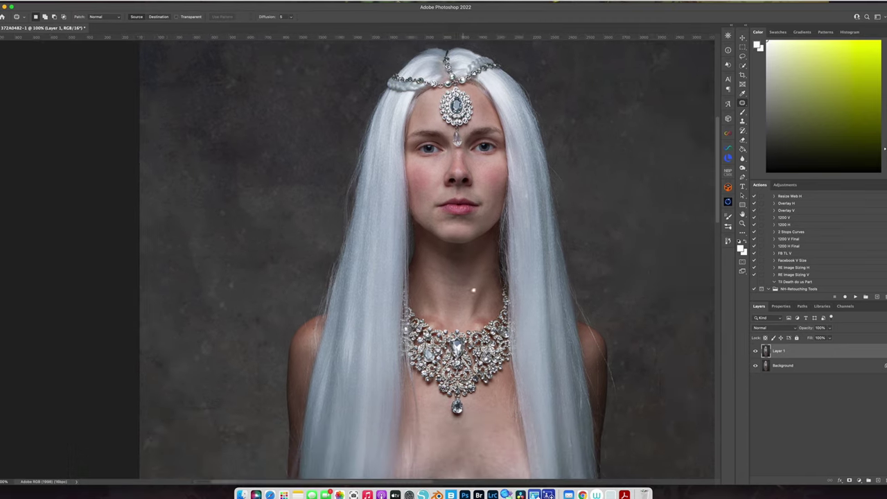
{"action": "scroll", "coordinate": [473, 290], "scroll_direction": "down", "scroll_amount": 3}
{"action": "scroll", "coordinate": [474, 290], "scroll_direction": "right", "scroll_amount": 3}
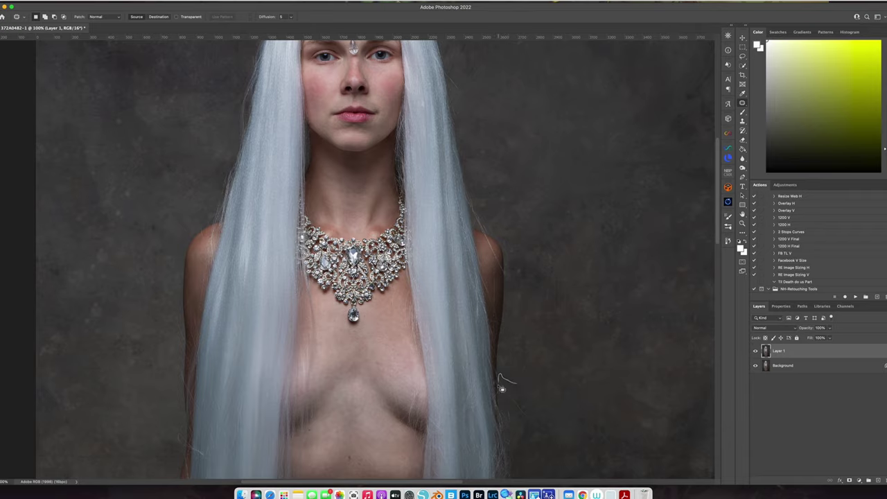
{"action": "scroll", "coordinate": [502, 388], "scroll_direction": "up", "scroll_amount": 4}
{"action": "scroll", "coordinate": [502, 388], "scroll_direction": "left", "scroll_amount": 2}
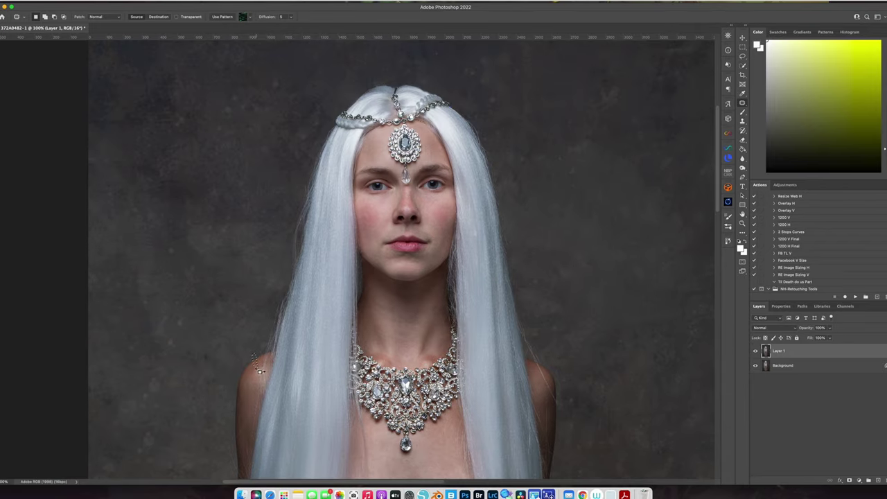
{"action": "left_click_drag", "start_coordinate": [257, 369], "coordinate": [252, 367]}
{"action": "key", "text": "super+d"}
- Reshape the outline of the hair with the Liquify filter, using a brush size of 250, and apply it
{"action": "left_click", "coordinate": [153, 1]}
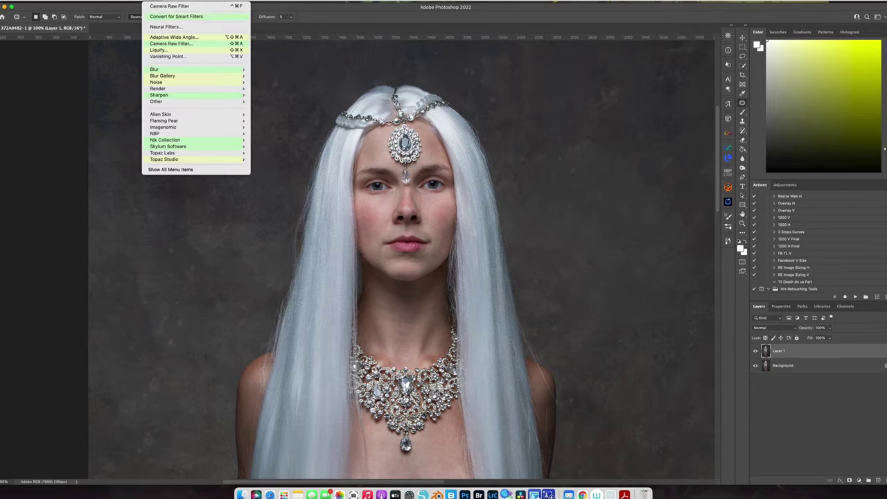
{"action": "key", "text": "Escape"}
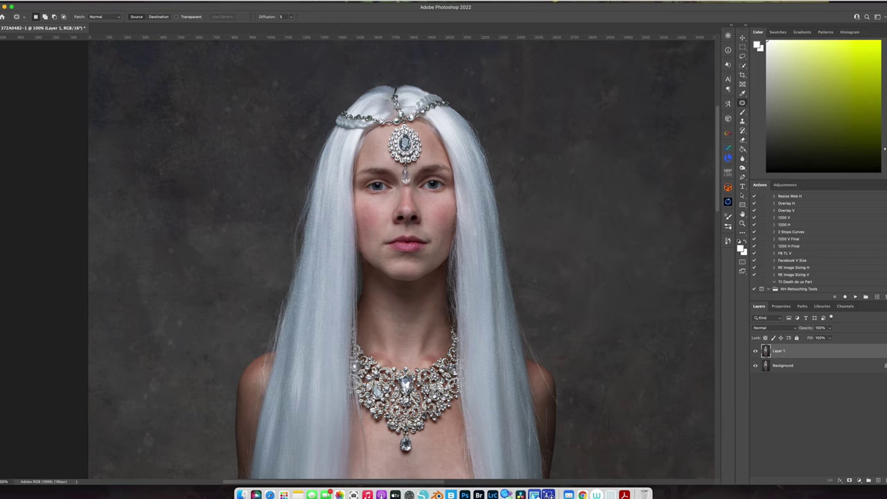
{"action": "left_click", "coordinate": [154, 2]}
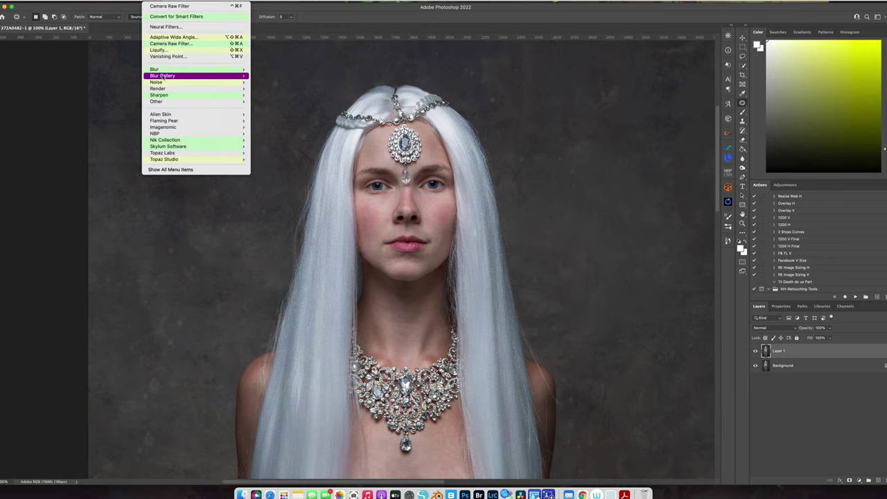
{"action": "left_click", "coordinate": [203, 54]}
{"action": "key", "text": "super+shift+x"}
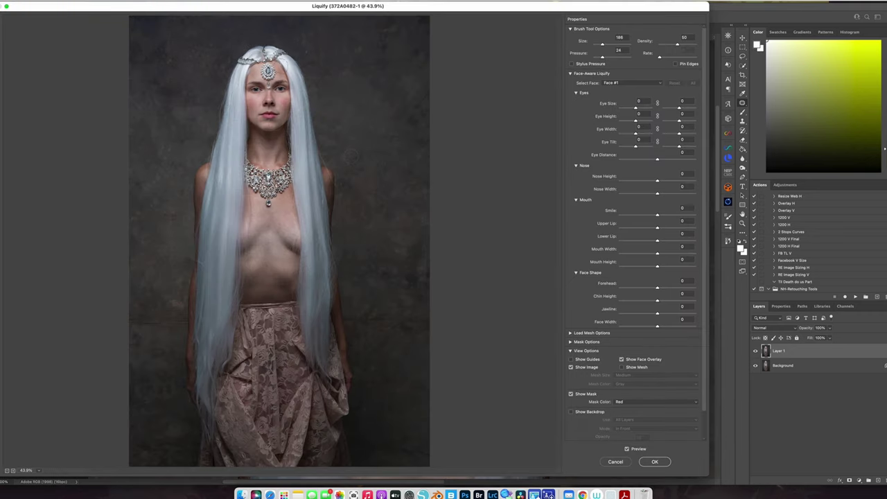
{"action": "left_click_drag", "start_coordinate": [277, 278], "coordinate": [299, 278], "text": "ctrl+alt"}
{"action": "key", "text": "bracketleft"}
{"action": "key", "text": "bracketleft"}
{"action": "key", "text": "bracketleft"}
{"action": "key", "text": "bracketright"}
{"action": "key", "text": "bracketright"}
{"action": "key", "text": "bracketright"}
{"action": "key", "text": "bracketright"}
{"action": "key", "text": "bracketright"}
{"action": "key", "text": "bracketright"}
{"action": "key", "text": "bracketleft"}
{"action": "key", "text": "bracketleft"}
{"action": "key", "text": "bracketleft"}
{"action": "key", "text": "bracketleft"}
{"action": "key", "text": "bracketleft"}
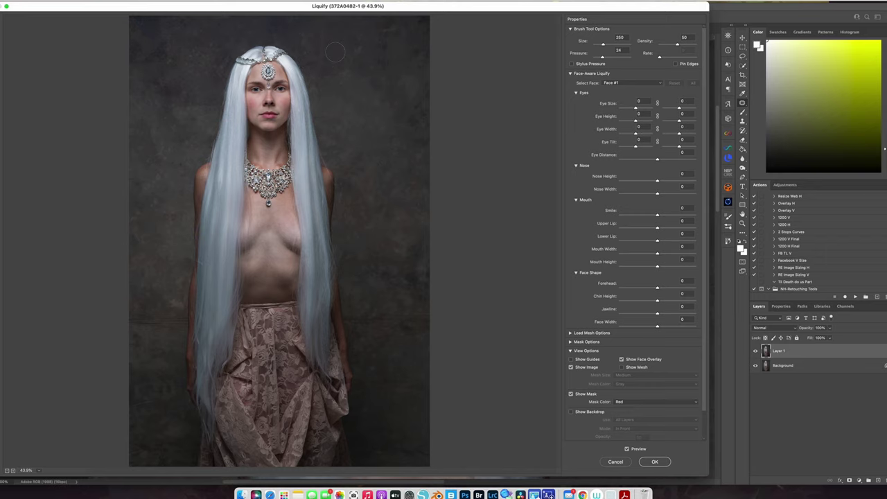
{"action": "left_click", "coordinate": [654, 461]}
- Compare the image before and after the cleanup by toggling the visibility of the retouched layer
{"action": "key", "text": "super+minus"}
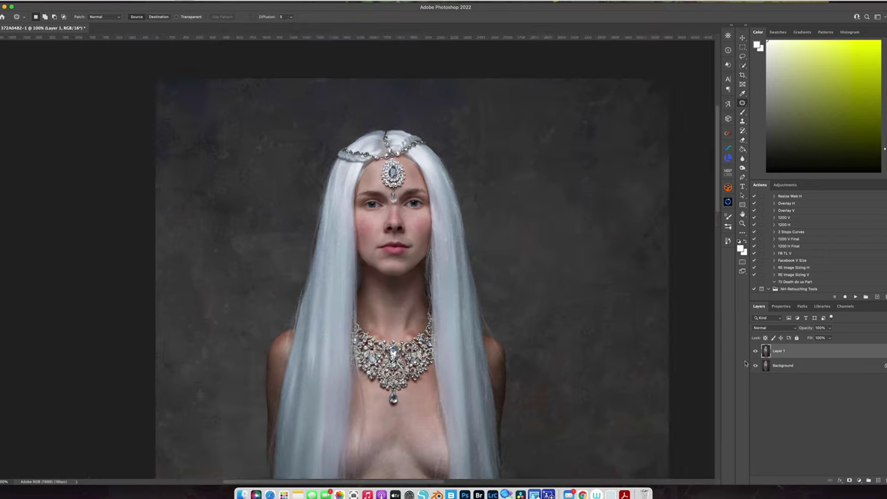
{"action": "left_click", "coordinate": [756, 352]}
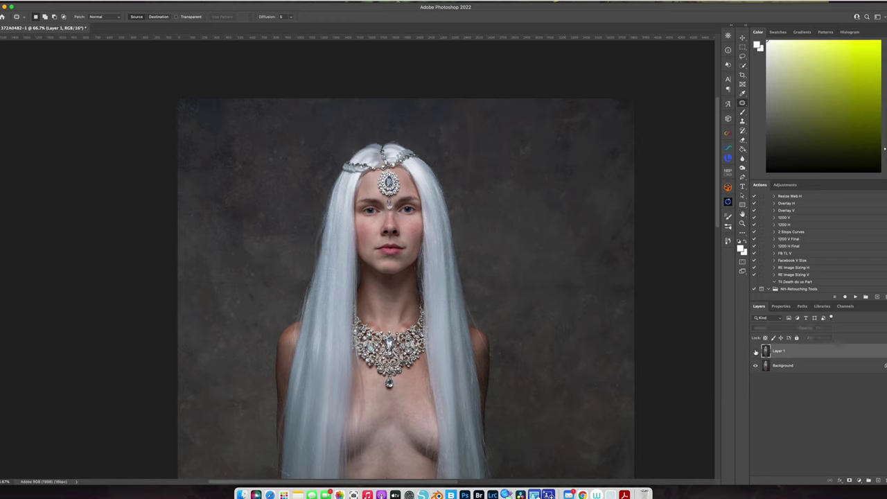
{"action": "left_click", "coordinate": [756, 352]}
{"action": "left_click", "coordinate": [756, 351]}
{"action": "left_click", "coordinate": [756, 351]}
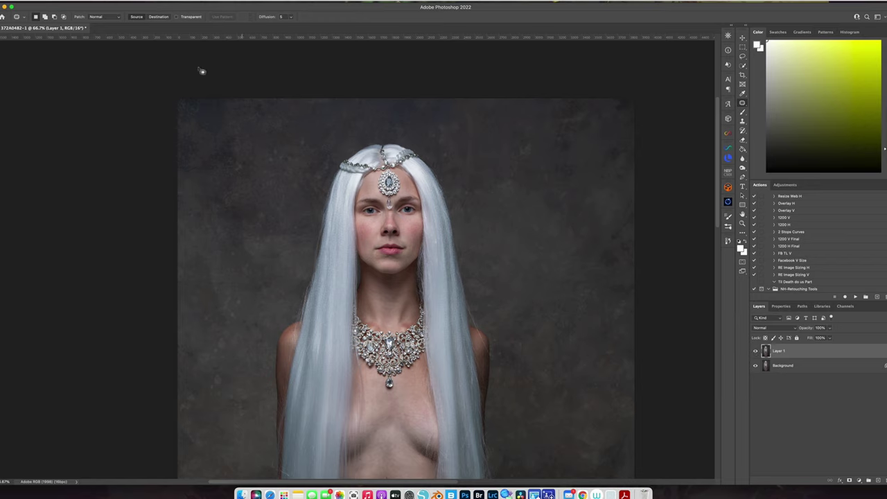
- Flatten the retouched layers and make a fresh duplicate of the background
{"action": "left_click", "coordinate": [97, 3]}
{"action": "left_click", "coordinate": [123, 165]}
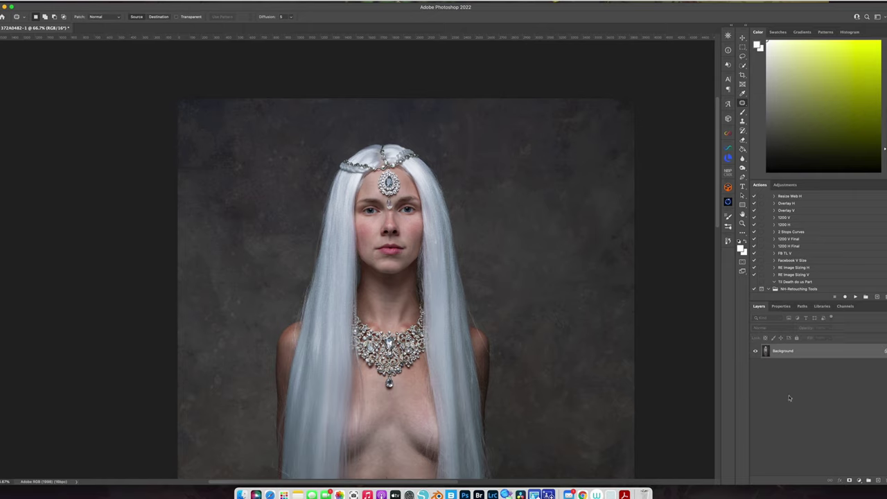
{"action": "key", "text": "super+j"}
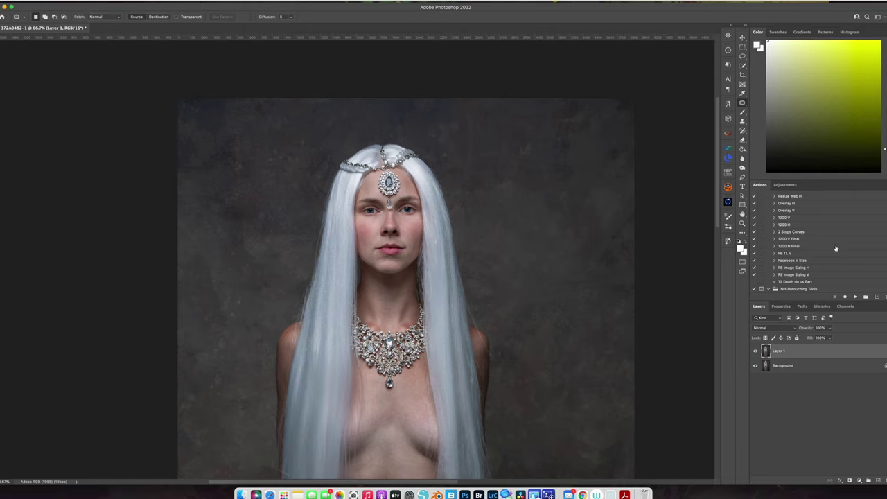
- Run the Frequency 16 bit action from NH-Retouching Tools, accepting a Gaussian Blur radius of 2.5 pixels
{"action": "left_click", "coordinate": [768, 289]}
{"action": "scroll", "coordinate": [819, 269], "scroll_direction": "down", "scroll_amount": 3}
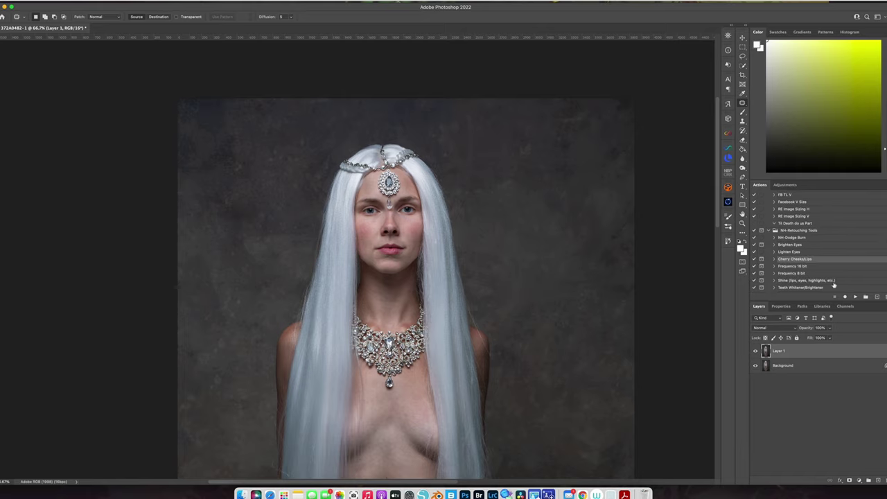
{"action": "left_click", "coordinate": [817, 268]}
{"action": "left_click", "coordinate": [855, 297]}
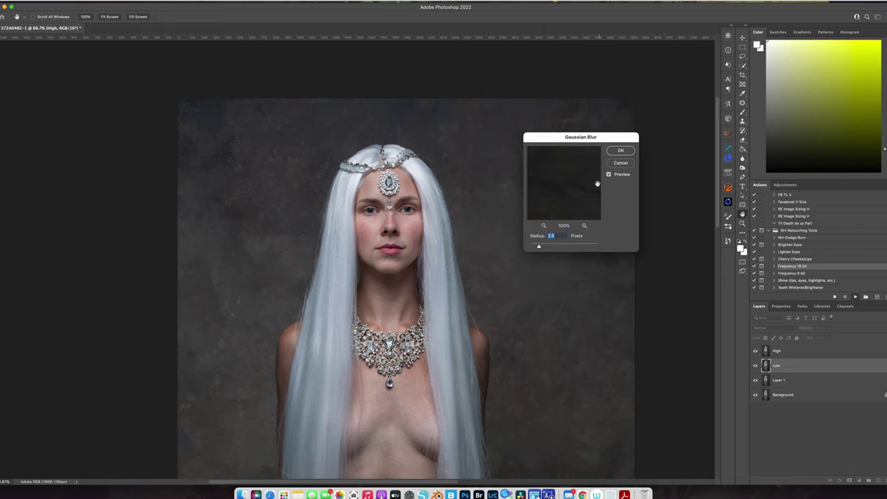
{"action": "left_click", "coordinate": [622, 151]}
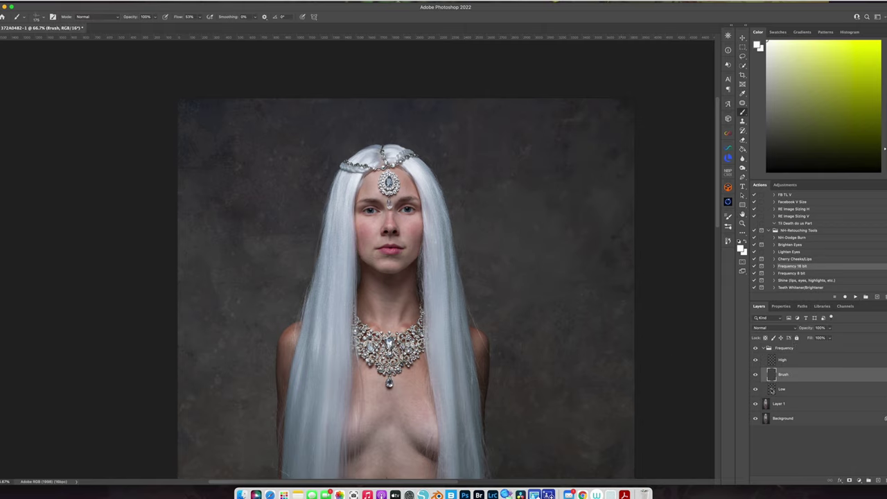
- Smooth the skin tones on the cheeks and around the nose with the Mixer Brush on the Low layer
{"action": "left_click", "coordinate": [771, 389]}
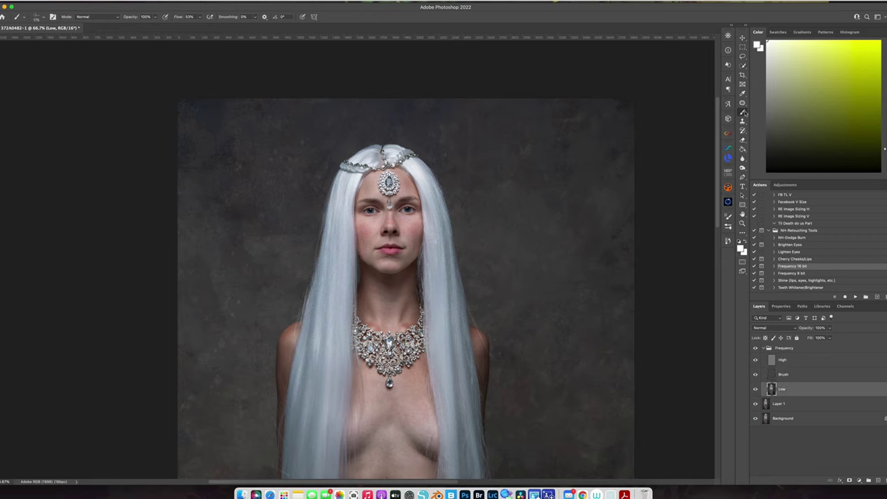
{"action": "right_click", "coordinate": [743, 113]}
{"action": "left_click", "coordinate": [768, 131]}
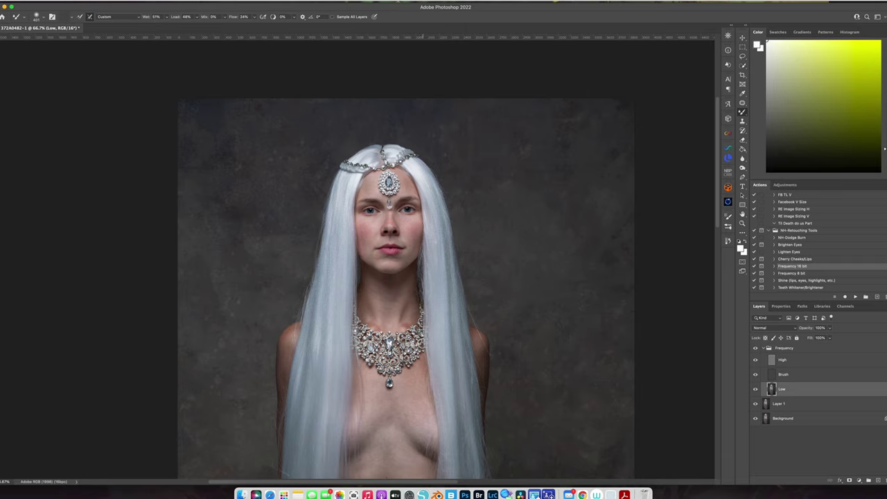
{"action": "key", "text": "super+plus"}
{"action": "key", "text": "super+plus"}
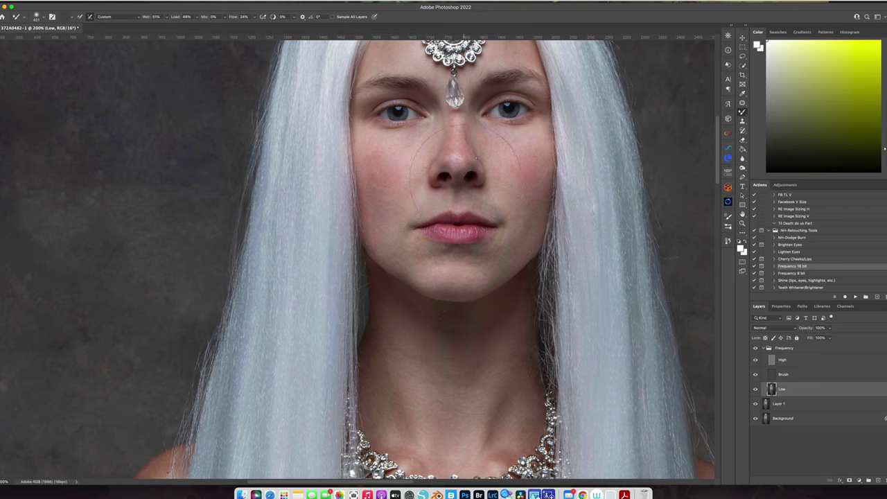
{"action": "mouse_move", "coordinate": [463, 180]}
{"action": "left_mouse_down"}
{"action": "mouse_move", "coordinate": [431, 181]}
{"action": "mouse_move", "coordinate": [403, 282]}
{"action": "left_mouse_up"}
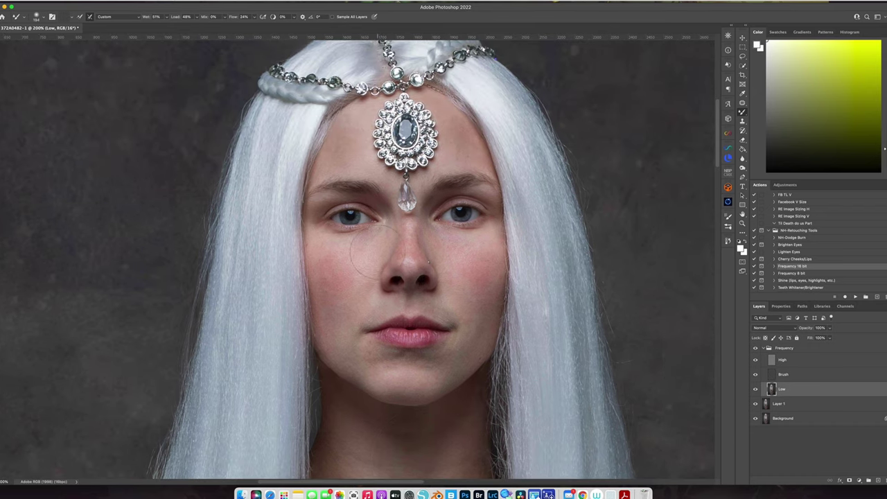
{"action": "mouse_move", "coordinate": [368, 256]}
{"action": "left_mouse_down"}
{"action": "mouse_move", "coordinate": [331, 259]}
{"action": "mouse_move", "coordinate": [348, 257]}
{"action": "mouse_move", "coordinate": [330, 248]}
{"action": "left_mouse_up"}
{"action": "left_click_drag", "start_coordinate": [361, 257], "coordinate": [351, 272]}
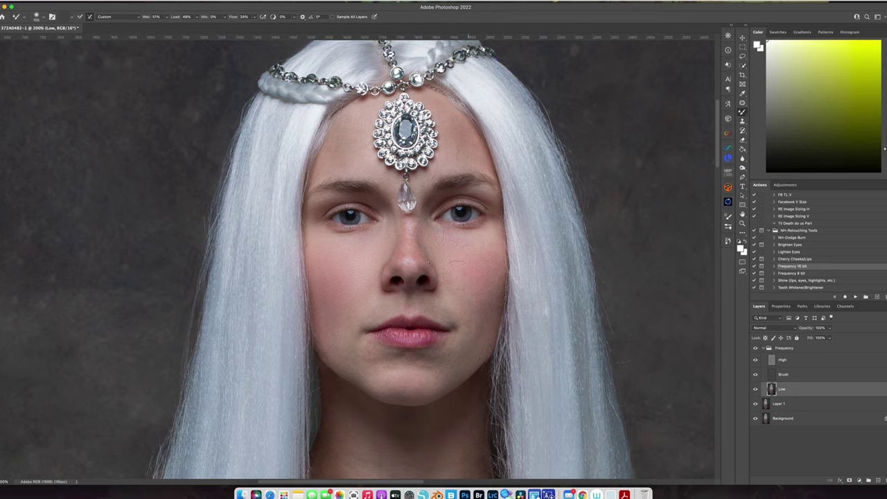
{"action": "left_click_drag", "start_coordinate": [452, 248], "coordinate": [405, 248], "text": "ctrl+alt"}
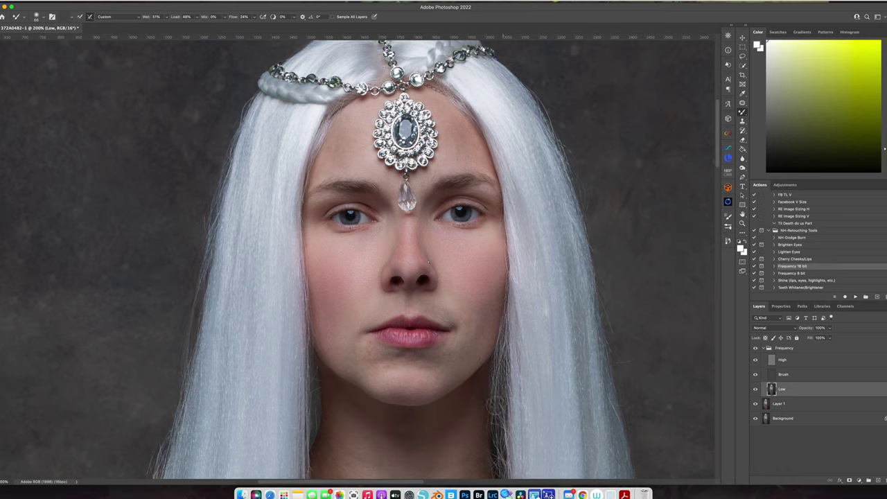
- Blend the tonal transitions on the lower face, neck and nose with the Mixer Brush on the Low layer
{"action": "scroll", "coordinate": [456, 349], "scroll_direction": "down", "scroll_amount": 1}
{"action": "scroll", "coordinate": [456, 348], "scroll_direction": "down", "scroll_amount": 8}
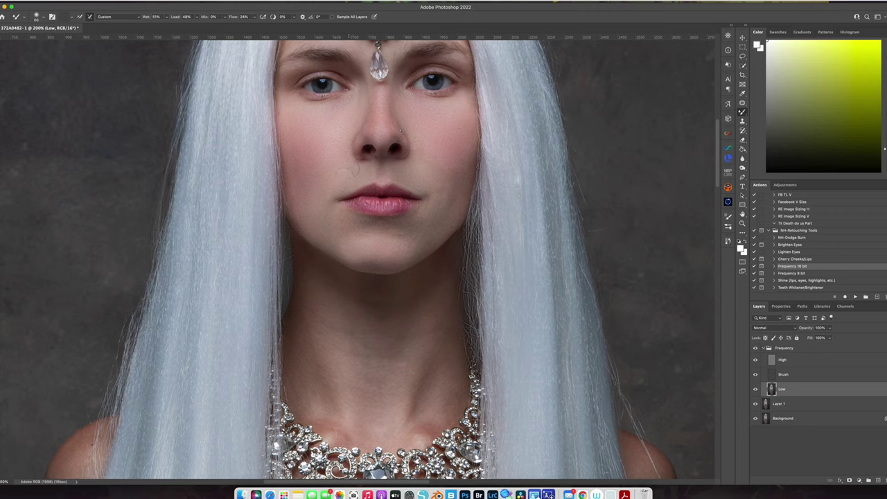
{"action": "left_click", "coordinate": [439, 169]}
{"action": "left_click_drag", "start_coordinate": [333, 444], "coordinate": [328, 361]}
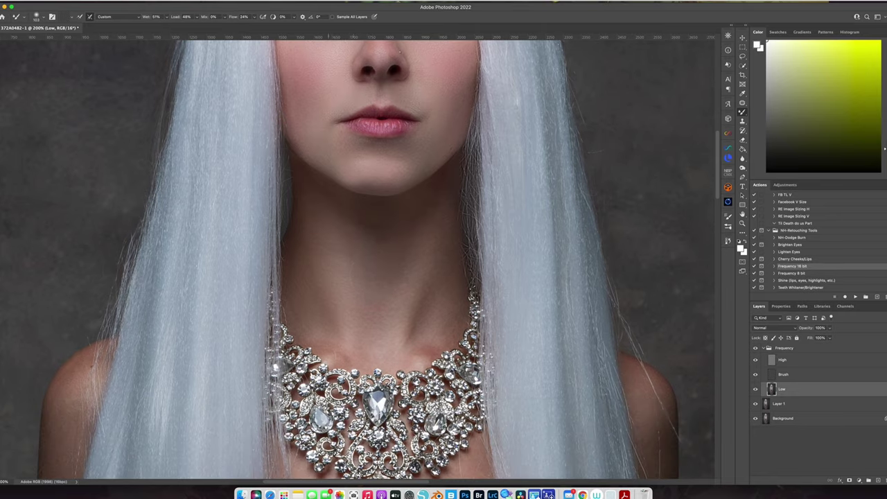
{"action": "left_click_drag", "start_coordinate": [403, 279], "coordinate": [409, 477]}
{"action": "left_click_drag", "start_coordinate": [325, 117], "coordinate": [300, 119]}
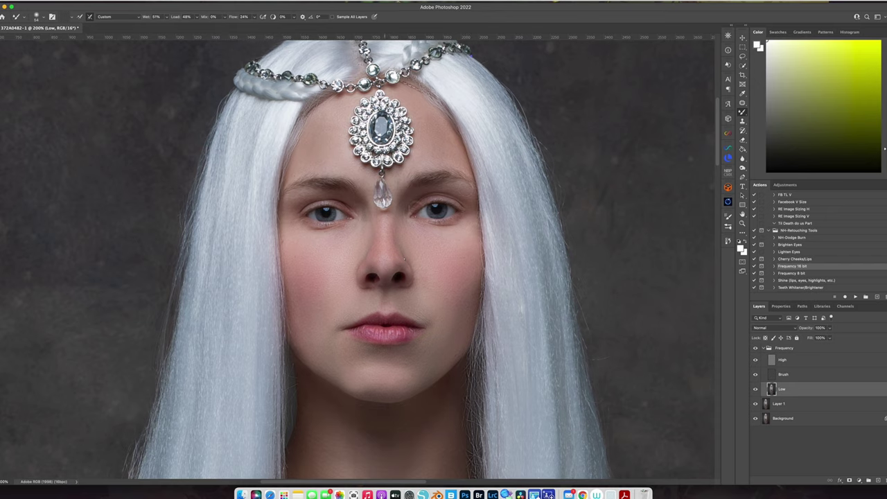
{"action": "left_click", "coordinate": [399, 267]}
- Smooth the skin tones of the chest and torso on the Low layer with a larger Mixer Brush, and check the whole figure
{"action": "key", "text": "super+minus"}
{"action": "key", "text": "super+minus"}
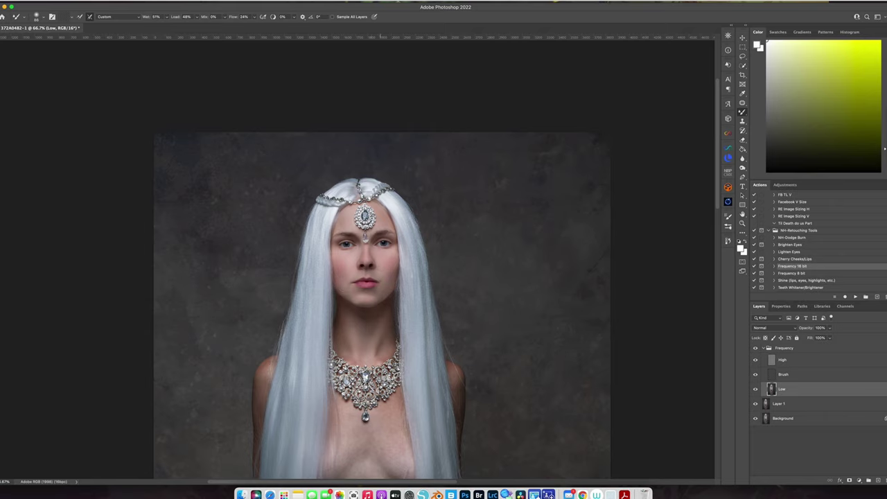
{"action": "scroll", "coordinate": [382, 260], "scroll_direction": "down", "scroll_amount": 3}
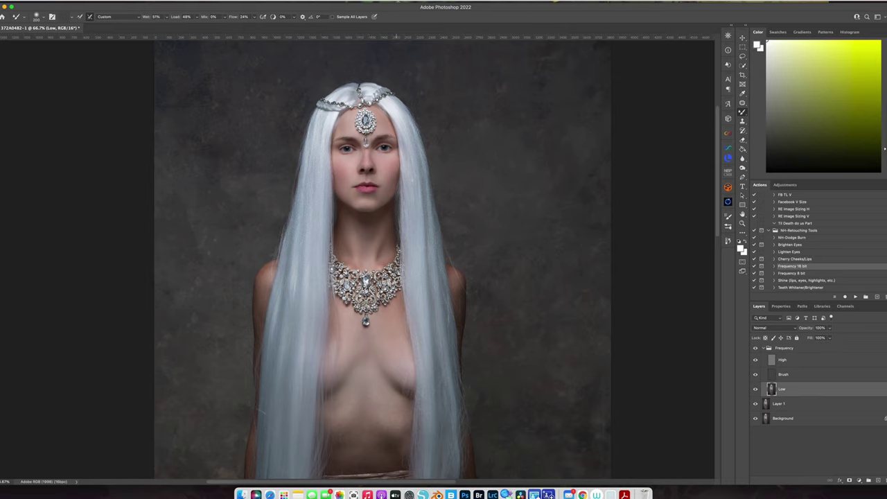
{"action": "scroll", "coordinate": [351, 260], "scroll_direction": "down", "scroll_amount": 3}
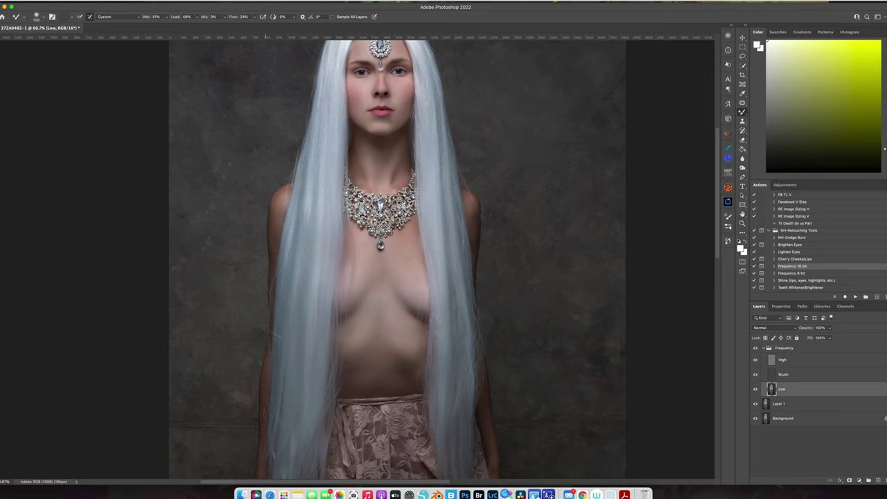
{"action": "scroll", "coordinate": [381, 260], "scroll_direction": "down", "scroll_amount": 2}
{"action": "scroll", "coordinate": [381, 260], "scroll_direction": "up", "scroll_amount": 3}
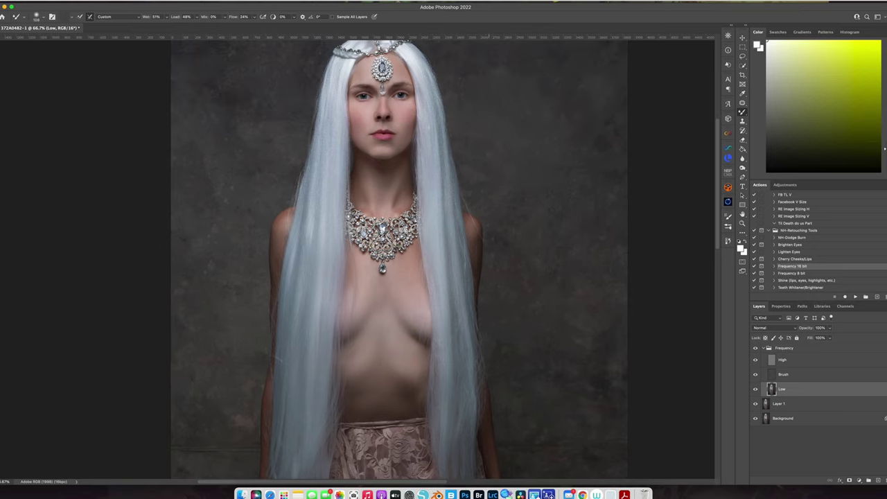
{"action": "scroll", "coordinate": [381, 260], "scroll_direction": "up", "scroll_amount": 3}
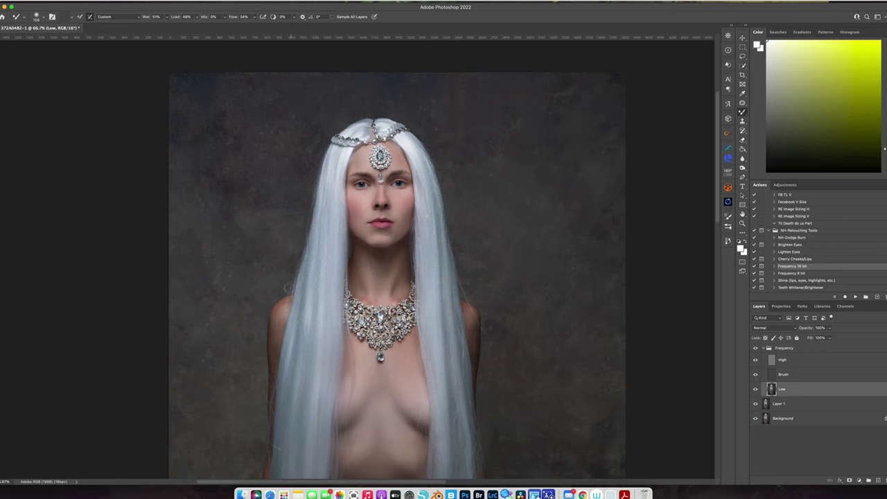
{"action": "scroll", "coordinate": [466, 294], "scroll_direction": "down", "scroll_amount": 6}
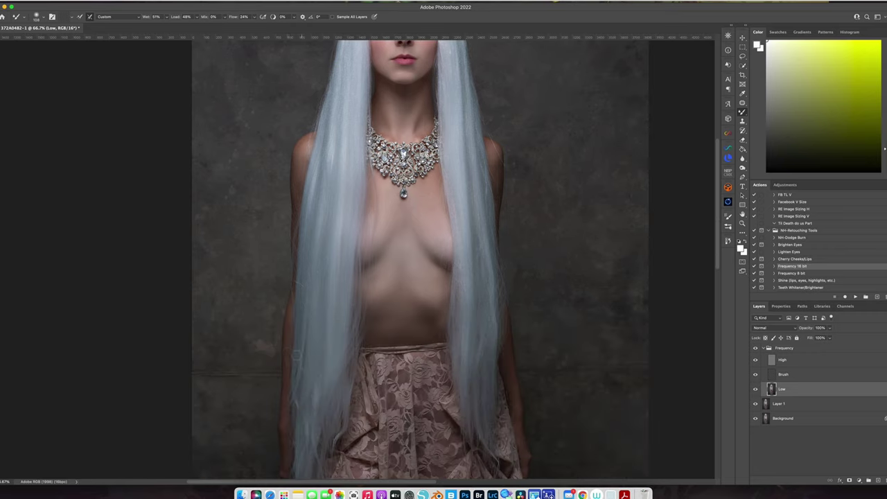
{"action": "scroll", "coordinate": [469, 388], "scroll_direction": "up", "scroll_amount": 6}
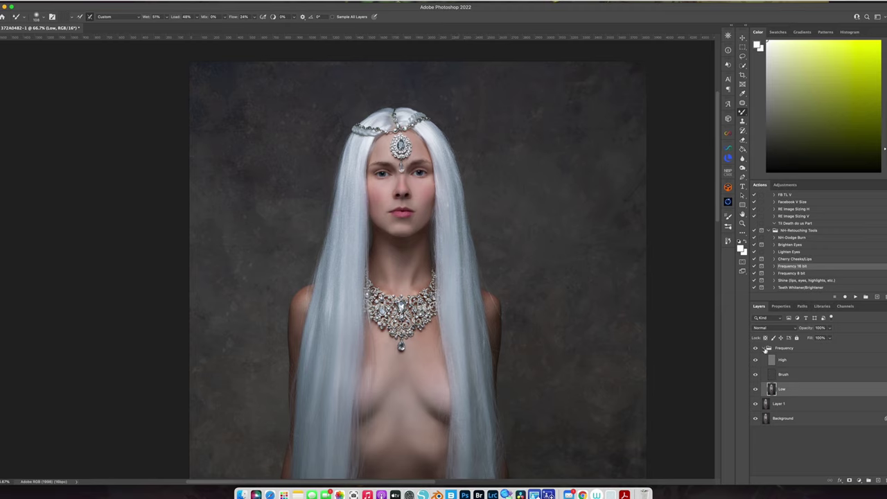
- Collapse the Frequency group and toggle its visibility to compare the skin before and after smoothing
{"action": "left_click", "coordinate": [765, 348]}
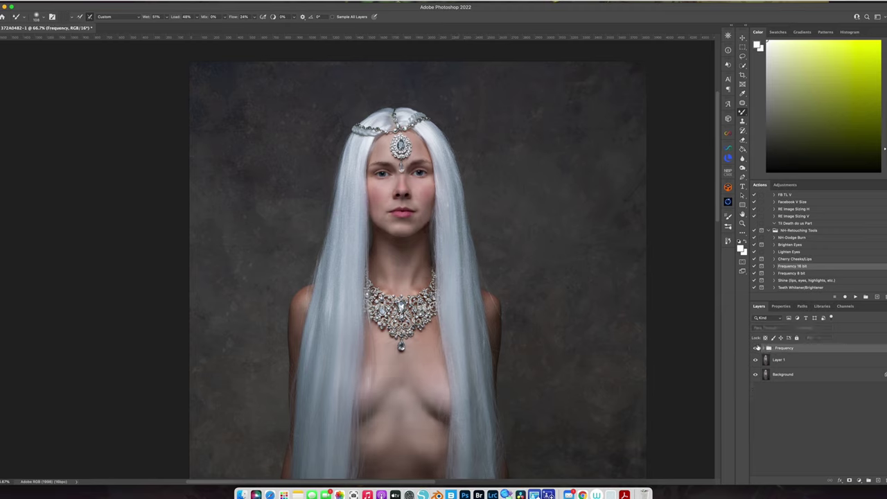
{"action": "left_click", "coordinate": [756, 347]}
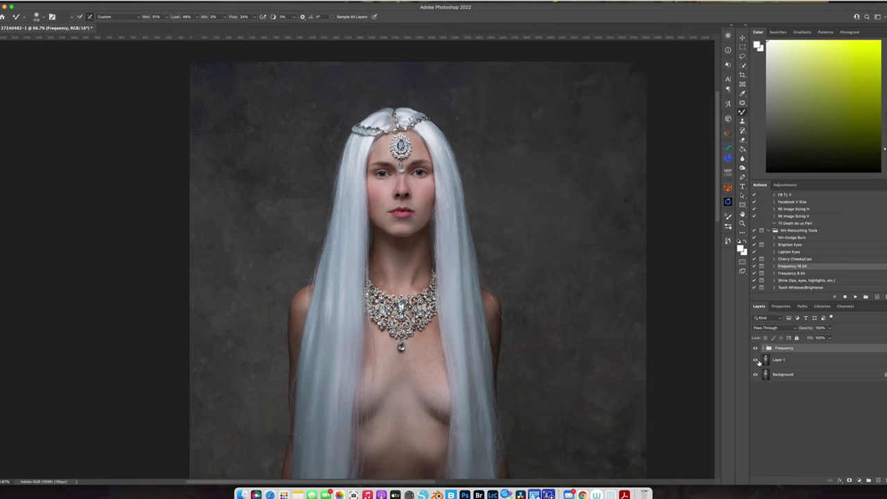
{"action": "key", "text": "super+1"}
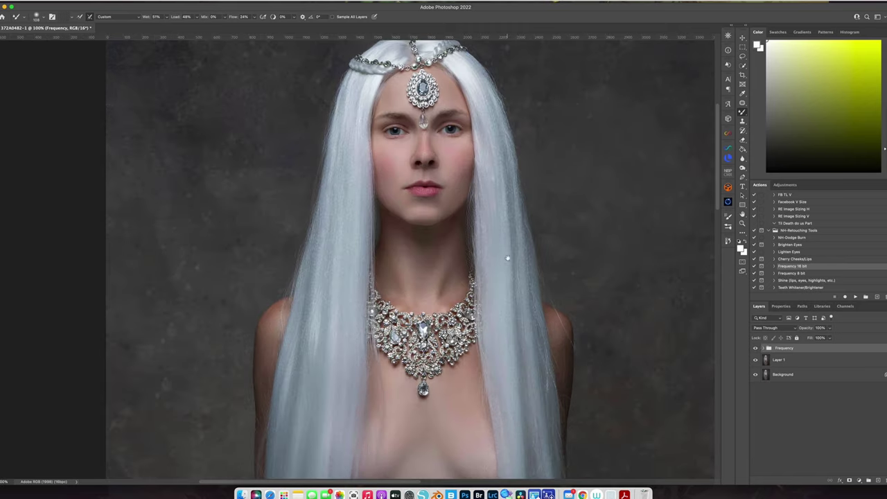
{"action": "left_click_drag", "start_coordinate": [509, 257], "coordinate": [475, 336]}
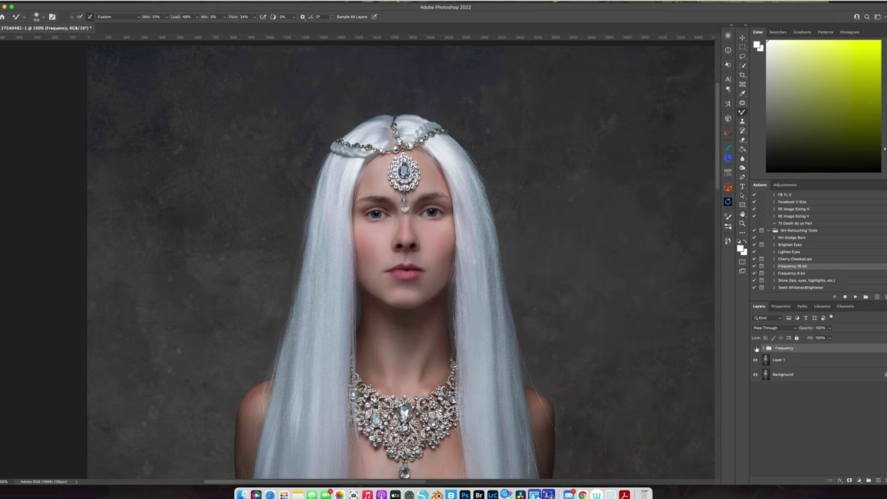
{"action": "left_click", "coordinate": [756, 348]}
{"action": "left_click", "coordinate": [756, 347]}
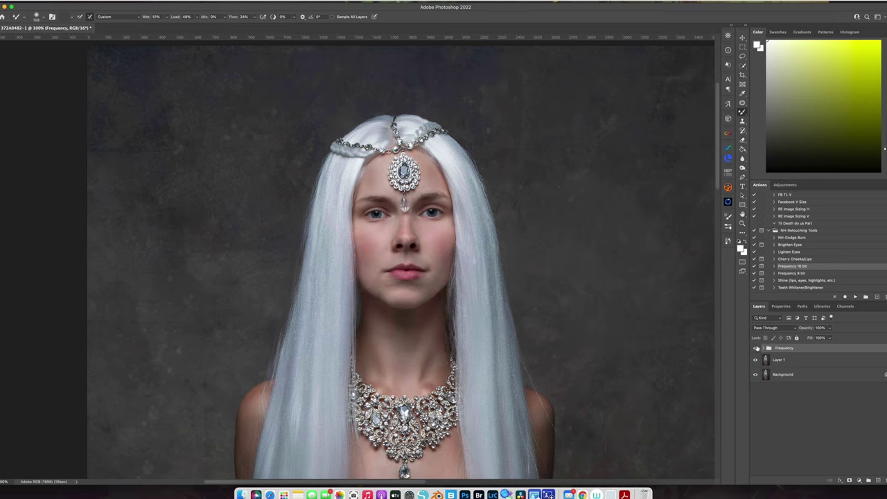
- Set the Frequency group's opacity to 76% and toggle its visibility to check the effect
{"action": "left_click", "coordinate": [831, 330]}
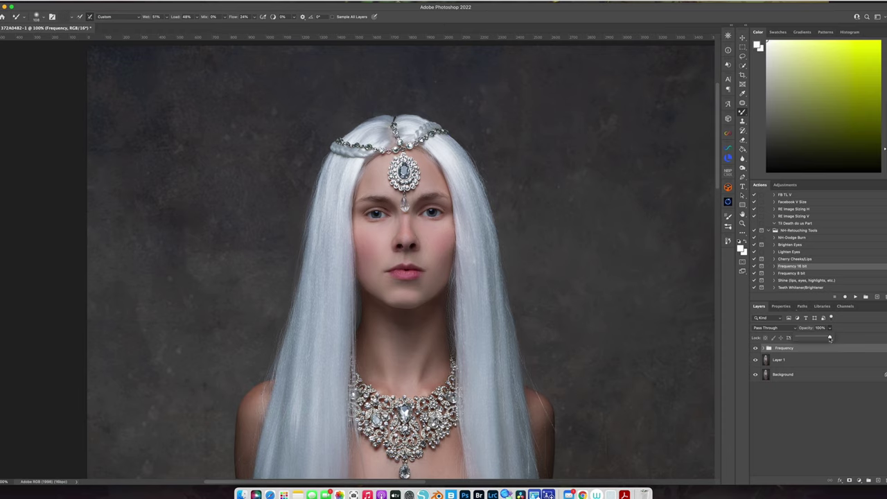
{"action": "left_click_drag", "start_coordinate": [829, 337], "coordinate": [824, 338]}
{"action": "left_click_drag", "start_coordinate": [824, 338], "coordinate": [823, 339]}
{"action": "left_click", "coordinate": [757, 348]}
{"action": "left_click", "coordinate": [757, 348]}
{"action": "left_click", "coordinate": [757, 348]}
- Flatten the image and create a fresh merged copy of it on a new layer above the background
{"action": "left_click", "coordinate": [94, 3]}
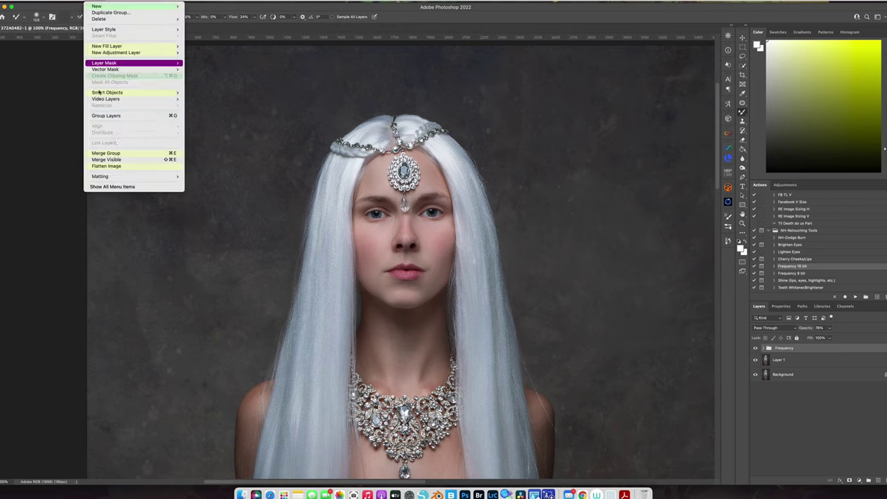
{"action": "left_click", "coordinate": [129, 167]}
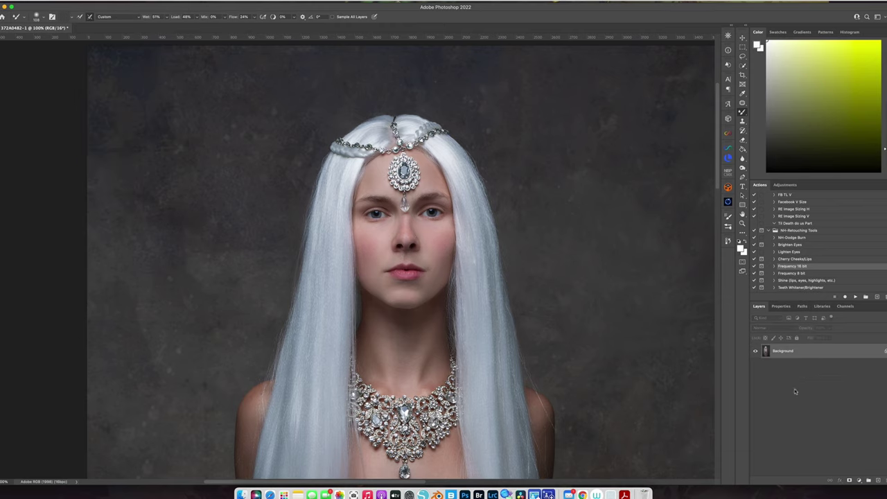
{"action": "key", "text": "super+alt+shift+e"}
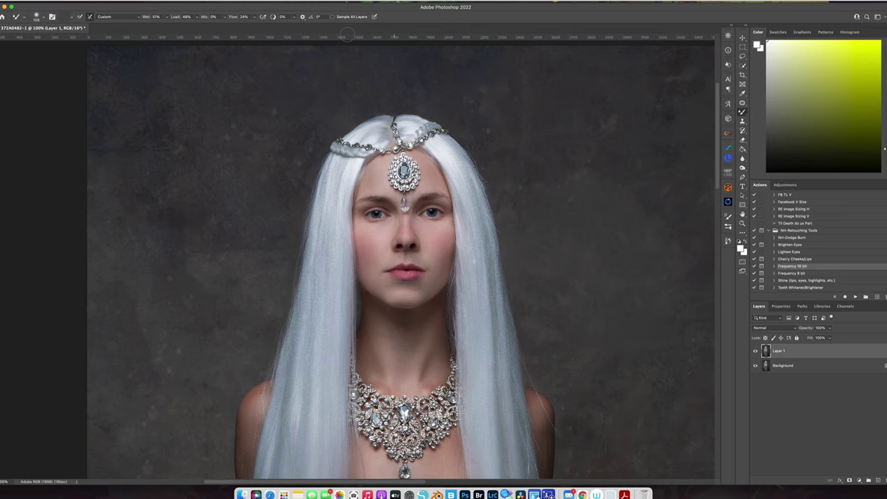
- Blend fine stray hairs along the hairline and around the face with a small Mixer Brush on Layer 1
{"action": "key", "text": "super+plus"}
{"action": "key", "text": "super+plus"}
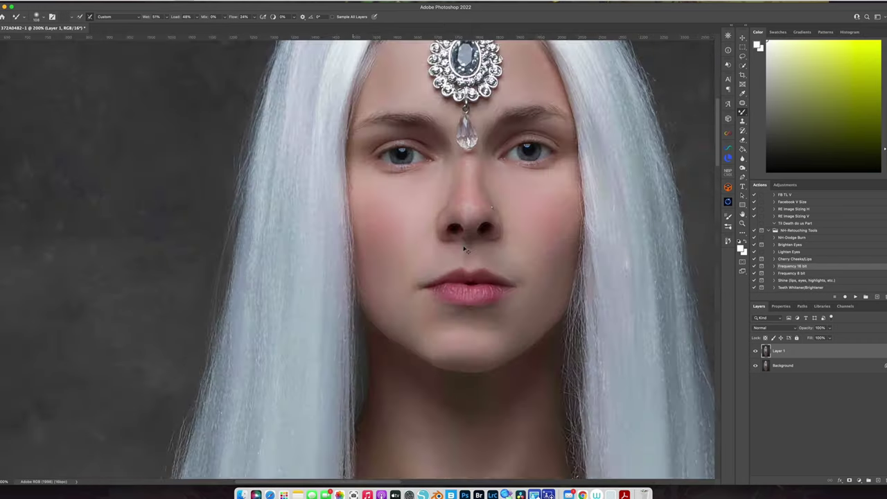
{"action": "left_click_drag", "start_coordinate": [460, 133], "coordinate": [425, 389]}
{"action": "left_click_drag", "start_coordinate": [391, 210], "coordinate": [356, 210]}
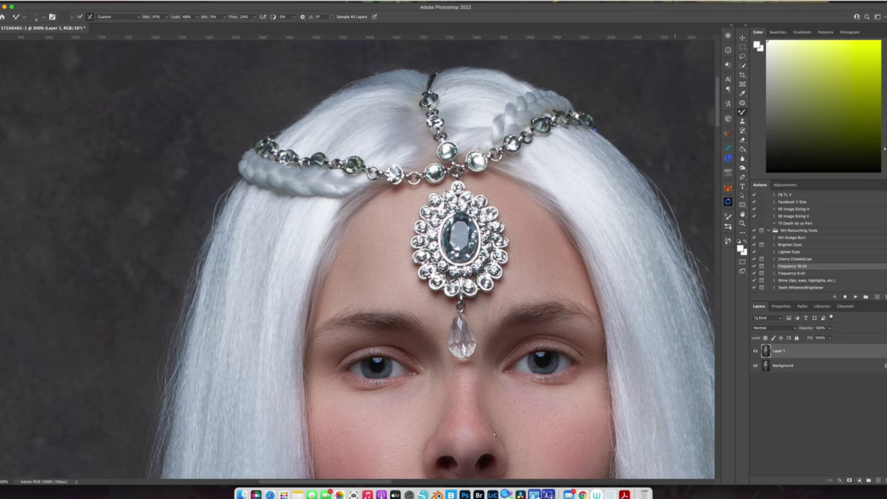
{"action": "scroll", "coordinate": [531, 308], "scroll_direction": "down", "scroll_amount": 5}
{"action": "scroll", "coordinate": [530, 308], "scroll_direction": "right", "scroll_amount": 5}
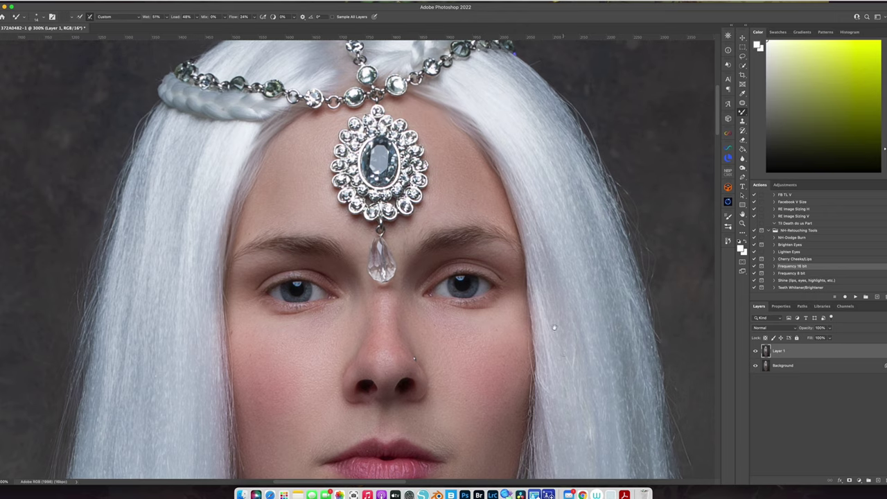
{"action": "left_click_drag", "start_coordinate": [414, 358], "coordinate": [398, 279]}
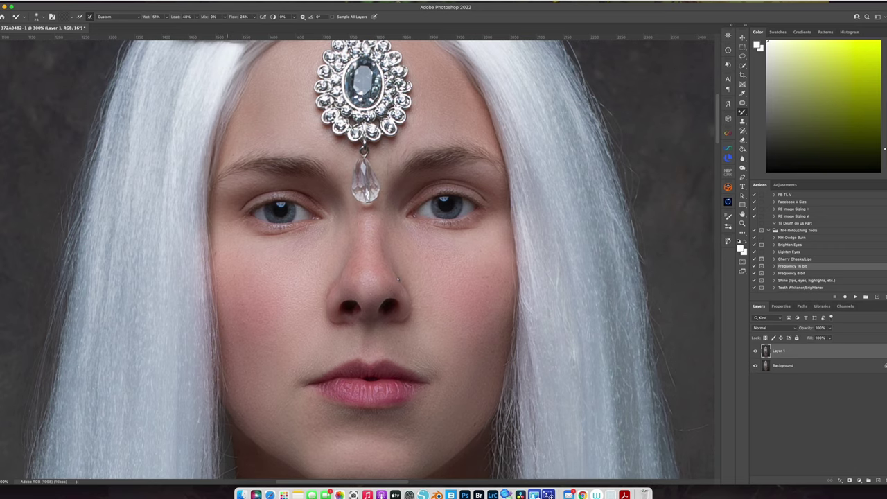
{"action": "left_click_drag", "start_coordinate": [398, 279], "coordinate": [401, 176]}
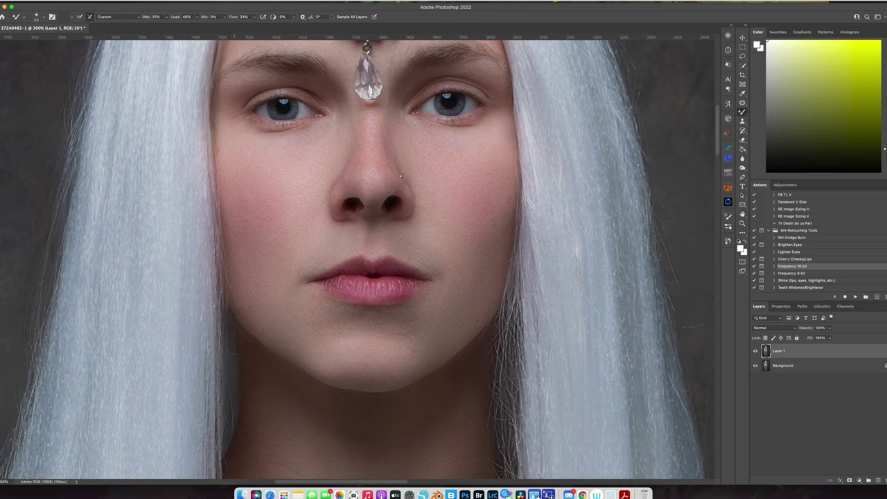
- Enlarge the Mixer Brush and blend away the stray hairs between the neck and the adjoining length of hair
{"action": "key", "text": "bracketright"}
{"action": "key", "text": "bracketright"}
{"action": "scroll", "coordinate": [361, 260], "scroll_direction": "down", "scroll_amount": 5}
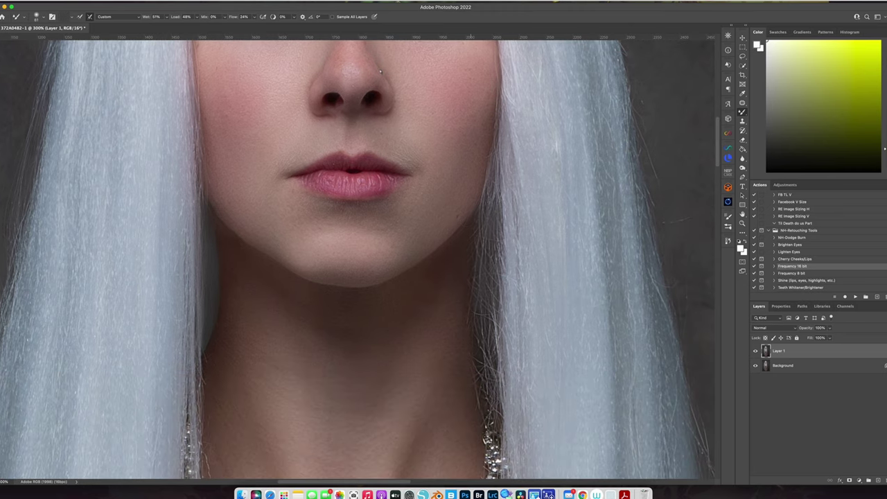
{"action": "left_click_drag", "start_coordinate": [488, 423], "coordinate": [496, 322]}
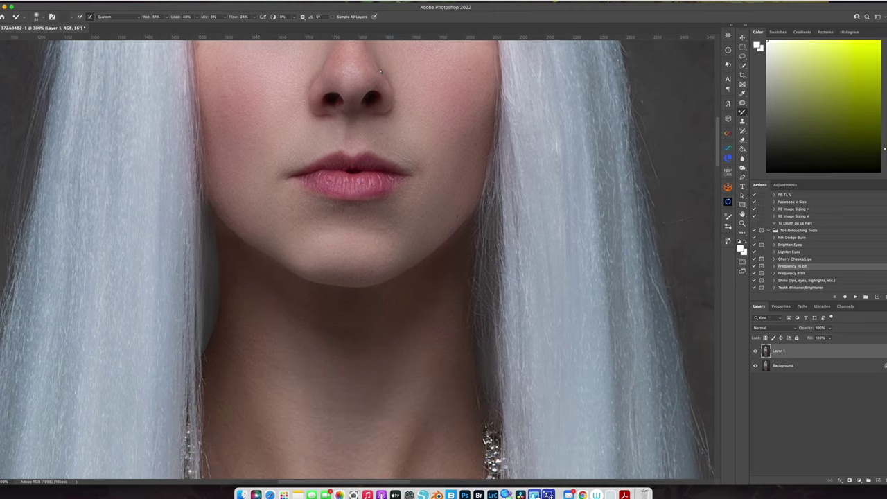
{"action": "scroll", "coordinate": [361, 260], "scroll_direction": "up", "scroll_amount": 10}
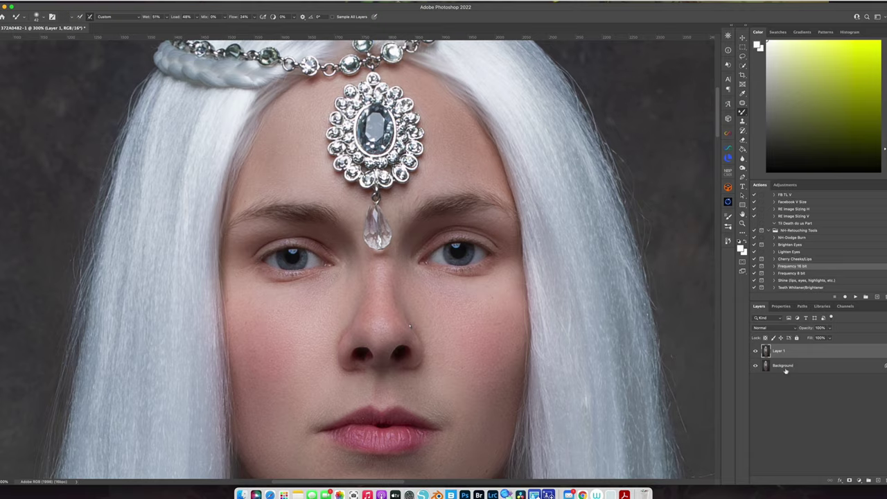
{"action": "key", "text": "super+minus"}
{"action": "key", "text": "super+minus"}
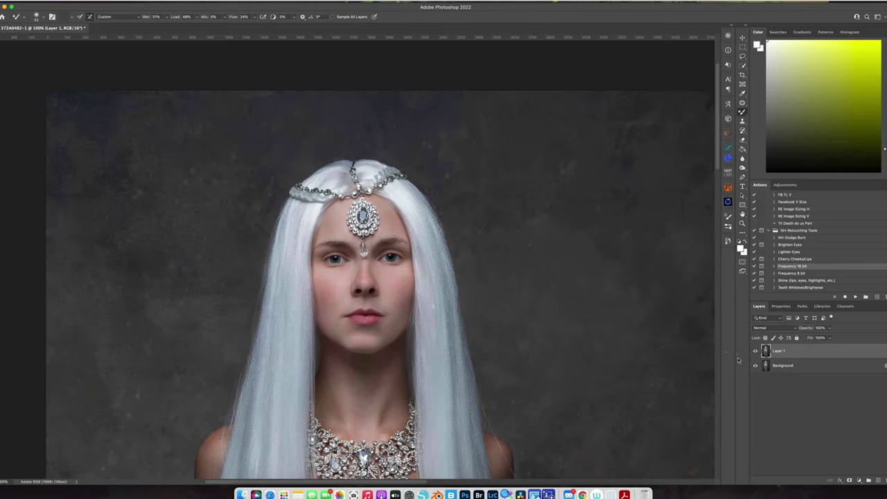
{"action": "left_click_drag", "start_coordinate": [426, 331], "coordinate": [420, 333]}
- Add a new empty layer above Layer 1 for close-up retouching of the face
{"action": "left_click", "coordinate": [877, 479]}
{"action": "key", "text": "super+equal"}
{"action": "key", "text": "super+equal"}
{"action": "key", "text": "super+equal"}
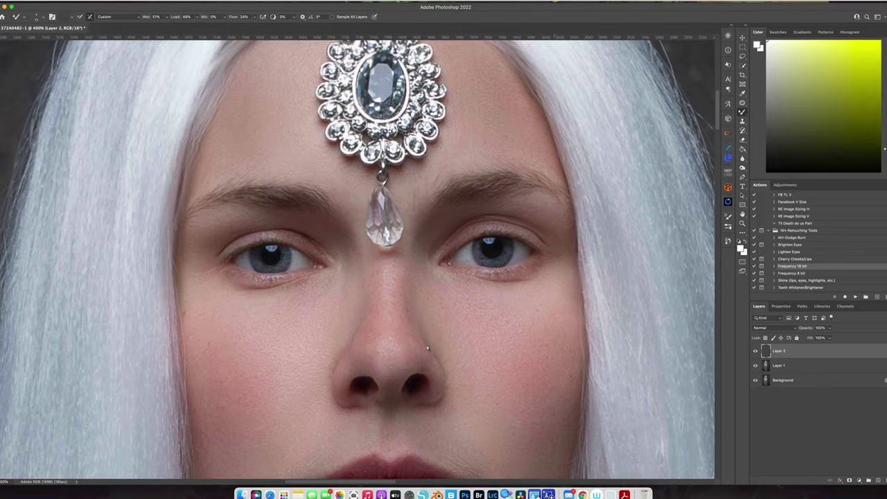
- Switch to the regular Brush tool with the NH Soft Paint Brush preset and set its flow to 8%
{"action": "right_click", "coordinate": [743, 112]}
{"action": "left_click", "coordinate": [773, 113]}
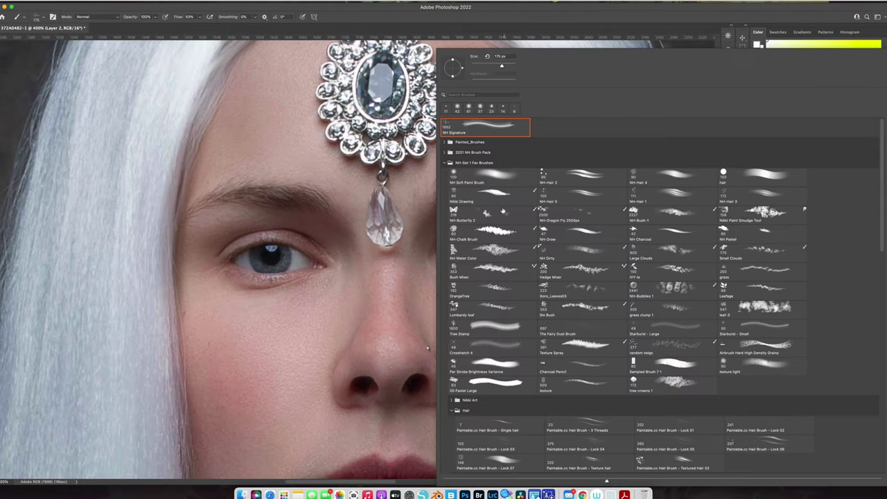
{"action": "right_click", "coordinate": [479, 217]}
{"action": "left_click", "coordinate": [501, 178]}
{"action": "key", "text": "Return"}
{"action": "left_click_drag", "start_coordinate": [505, 205], "coordinate": [458, 208]}
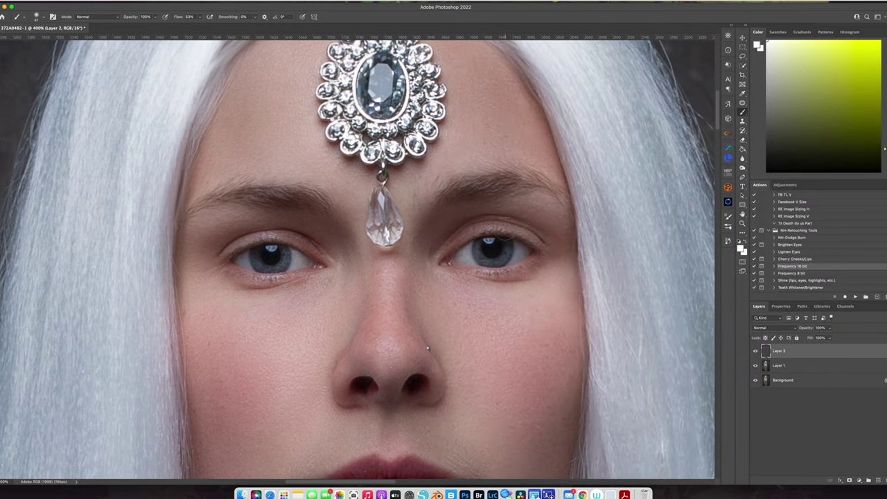
{"action": "left_click", "coordinate": [200, 16]}
{"action": "left_click_drag", "start_coordinate": [202, 27], "coordinate": [186, 27]}
- Cover stray brow hairs with sampled skin tones and fill the inner part of the right-hand eyebrow with sampled brow colors on Layer 2
{"action": "left_click", "coordinate": [538, 199], "text": "alt"}
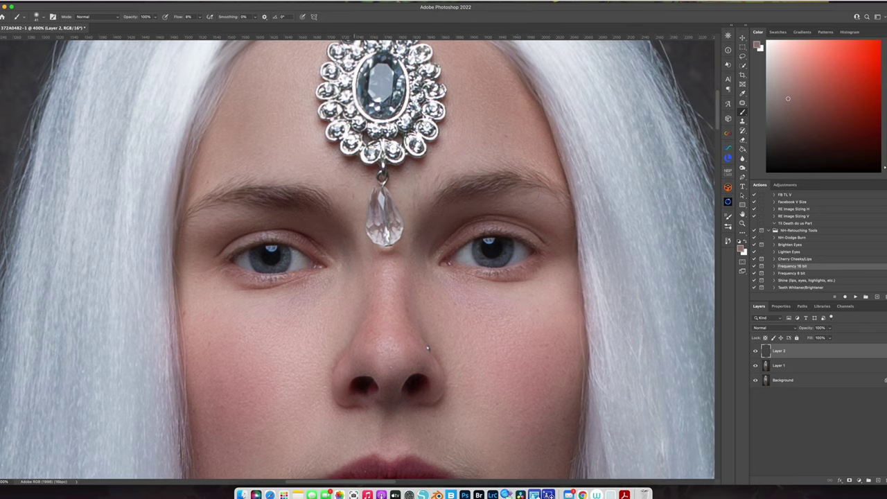
{"action": "left_click", "coordinate": [221, 212], "text": "alt"}
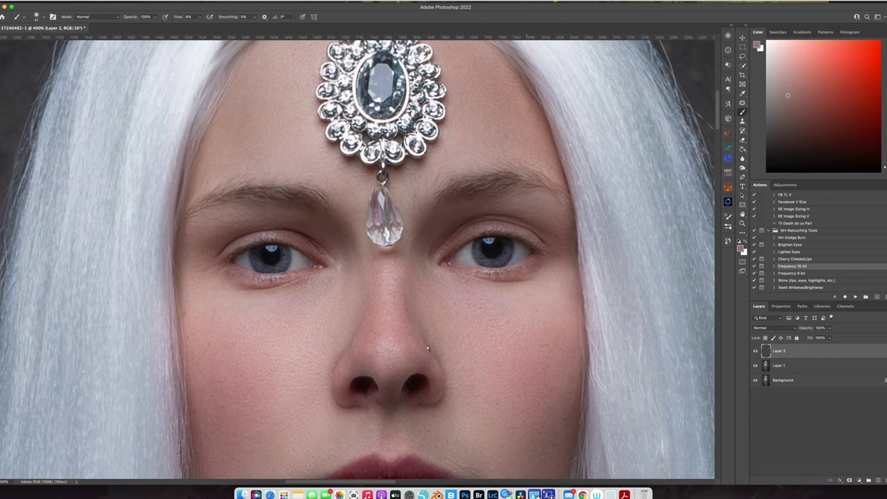
{"action": "left_click", "coordinate": [470, 188], "text": "alt"}
{"action": "left_click", "coordinate": [441, 194], "text": "alt"}
{"action": "left_click", "coordinate": [459, 190], "text": "alt"}
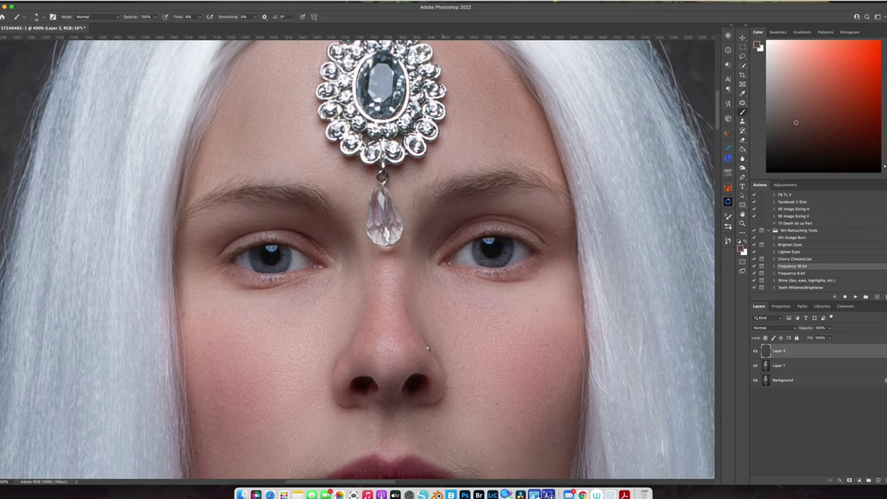
{"action": "left_click", "coordinate": [476, 187], "text": "alt"}
{"action": "left_click", "coordinate": [473, 197], "text": "alt"}
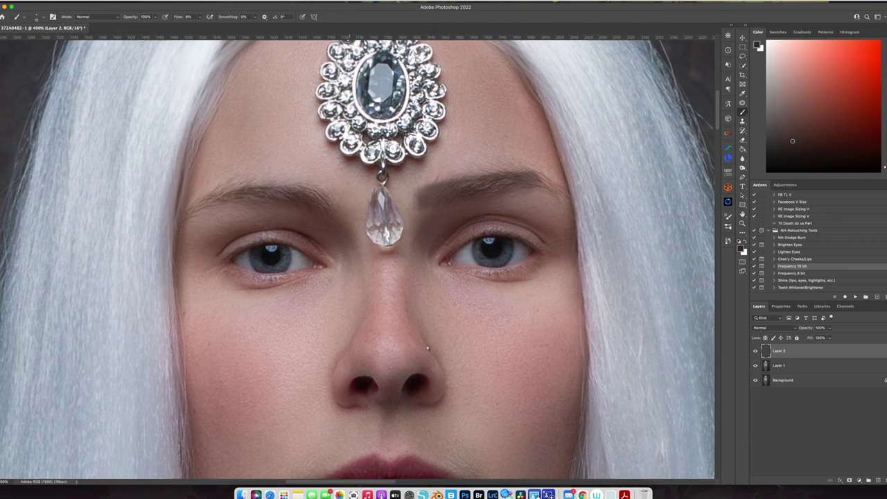
- Paint a soft, solid base over the left-hand eyebrow from its inner end to its tail using sampled brow colors
{"action": "left_click_drag", "start_coordinate": [350, 201], "coordinate": [350, 193]}
{"action": "left_click_drag", "start_coordinate": [337, 191], "coordinate": [317, 187]}
{"action": "mouse_move", "coordinate": [339, 197]}
{"action": "left_mouse_down"}
{"action": "mouse_move", "coordinate": [323, 204]}
{"action": "mouse_move", "coordinate": [309, 187]}
{"action": "left_mouse_up"}
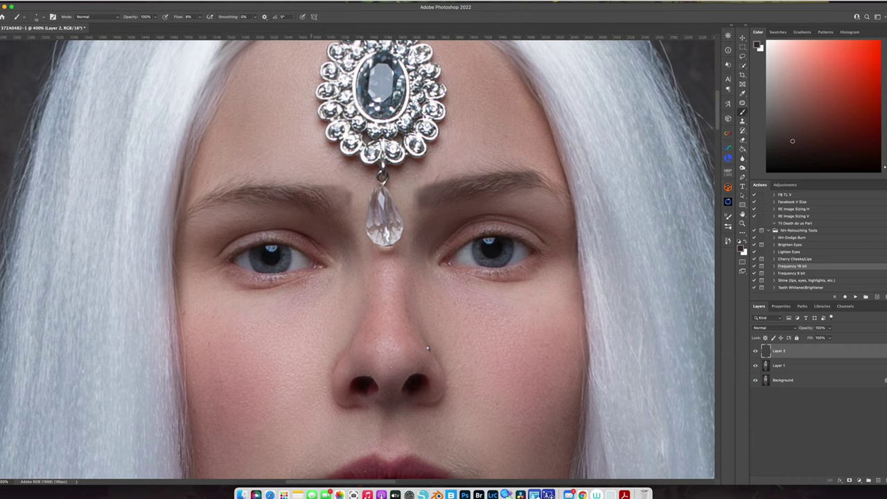
{"action": "left_click", "coordinate": [307, 199], "text": "alt"}
{"action": "left_click", "coordinate": [303, 194], "text": "alt"}
{"action": "left_click_drag", "start_coordinate": [329, 198], "coordinate": [339, 198], "text": "ctrl+alt"}
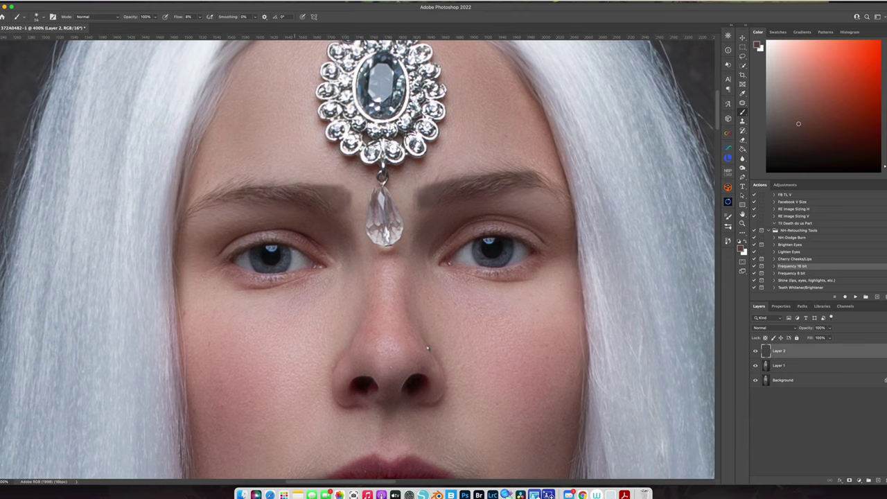
{"action": "left_click_drag", "start_coordinate": [237, 186], "coordinate": [291, 194]}
{"action": "left_click", "coordinate": [307, 192]}
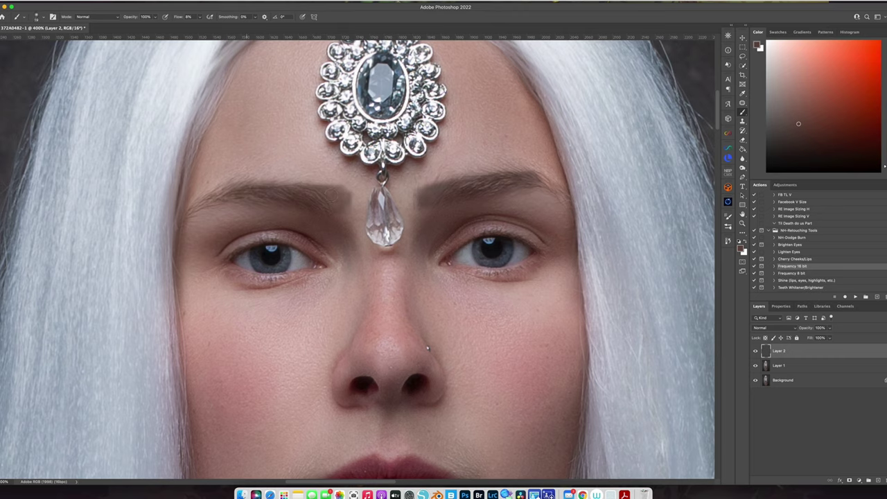
{"action": "left_click_drag", "start_coordinate": [201, 212], "coordinate": [192, 212]}
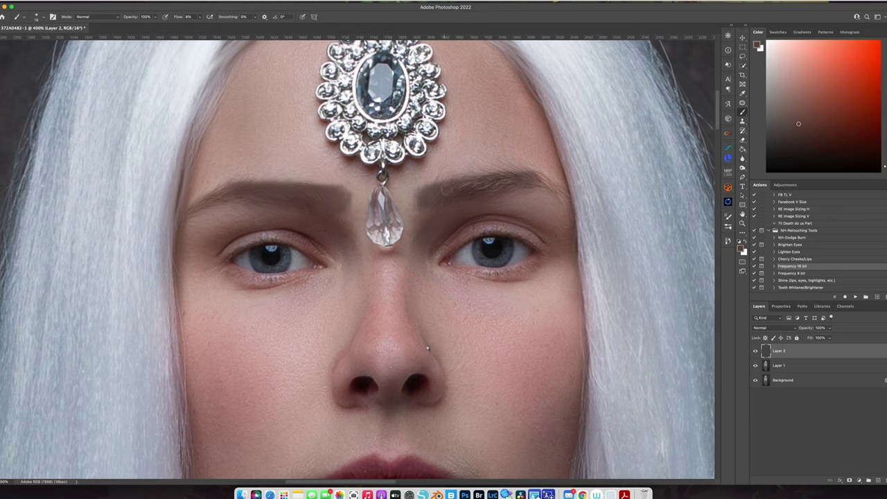
- Darken the outer part of the right-hand eyebrow with a deeper brown and refine the inner ends of both eyebrows
{"action": "left_click", "coordinate": [797, 142]}
{"action": "mouse_move", "coordinate": [512, 182]}
{"action": "left_mouse_down"}
{"action": "mouse_move", "coordinate": [559, 185]}
{"action": "mouse_move", "coordinate": [537, 181]}
{"action": "mouse_move", "coordinate": [549, 181]}
{"action": "mouse_move", "coordinate": [569, 192]}
{"action": "left_mouse_up"}
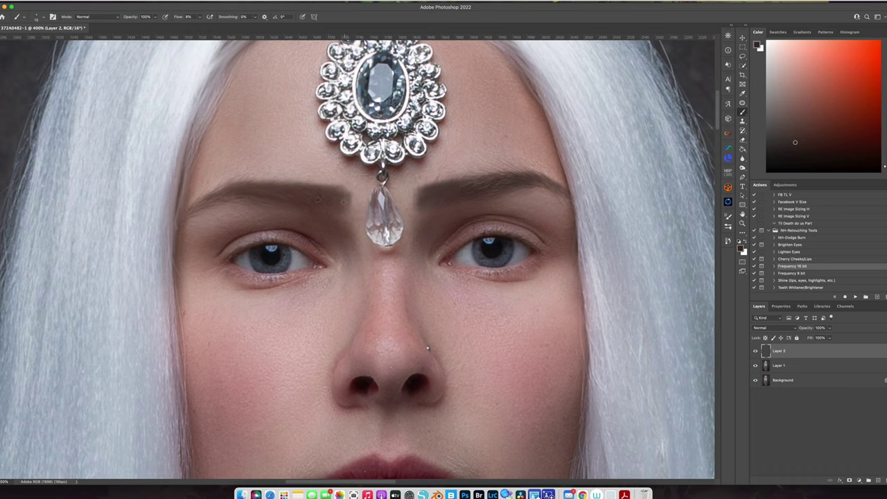
{"action": "left_click", "coordinate": [439, 199], "text": "alt"}
{"action": "left_click", "coordinate": [495, 180], "text": "alt"}
{"action": "left_click", "coordinate": [429, 184]}
{"action": "left_click", "coordinate": [360, 191], "text": "alt"}
{"action": "left_click", "coordinate": [341, 195], "text": "alt"}
- Add a new layer above Layer 2 and choose the NH-Hair 2 brush for painting individual brow hairs
{"action": "left_click", "coordinate": [877, 480]}
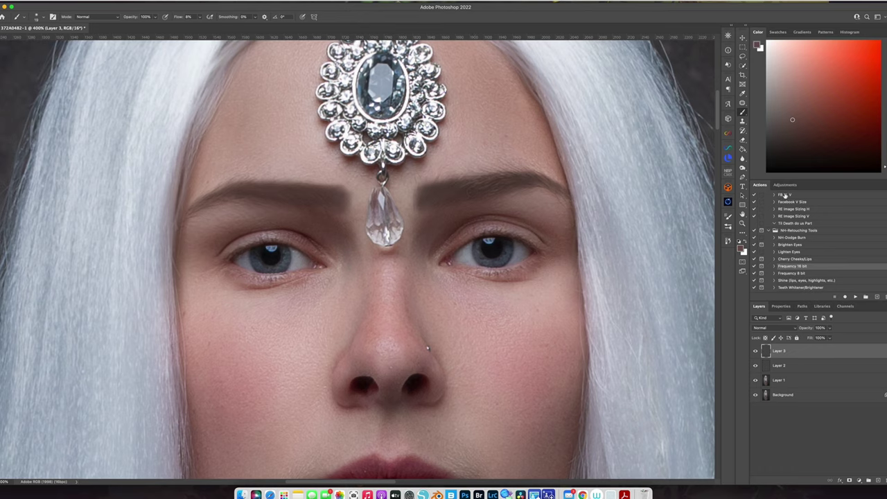
{"action": "right_click", "coordinate": [438, 49]}
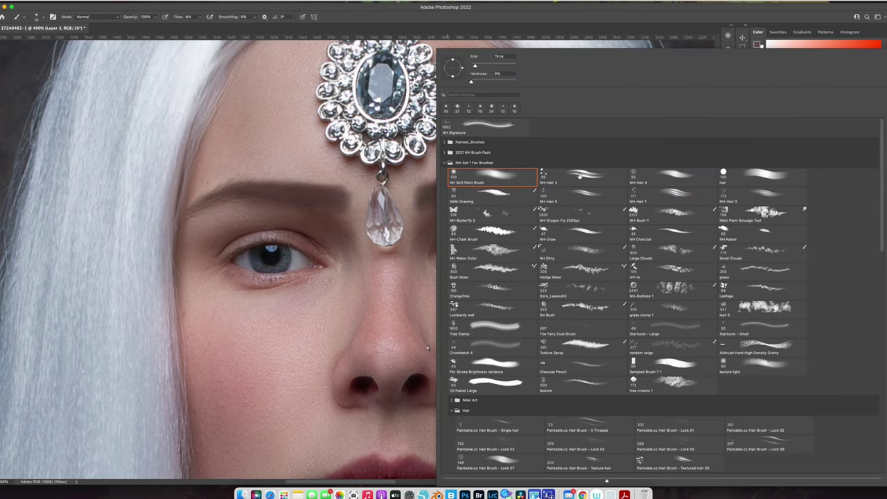
{"action": "left_click", "coordinate": [586, 179]}
{"action": "double_click", "coordinate": [586, 179]}
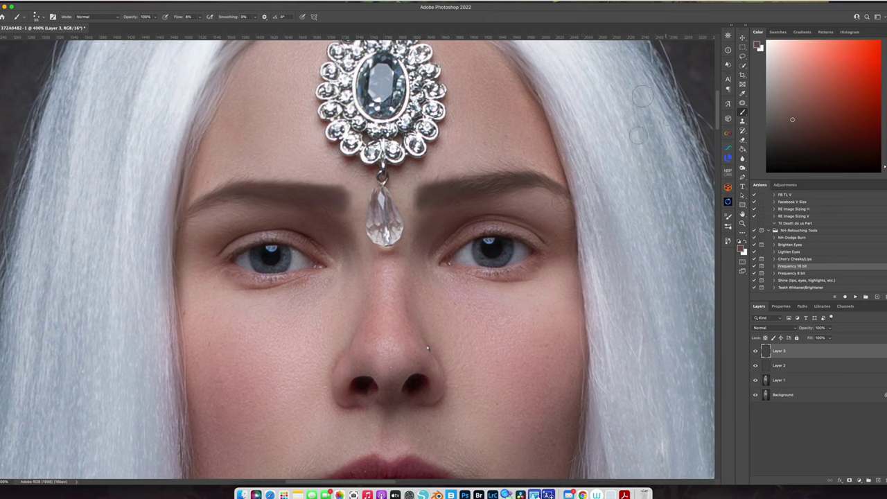
- Sample a grey from the hair, set the flow to 51%, and paint fine hair strokes in the right-hand eyebrow
{"action": "left_click", "coordinate": [605, 179], "text": "alt"}
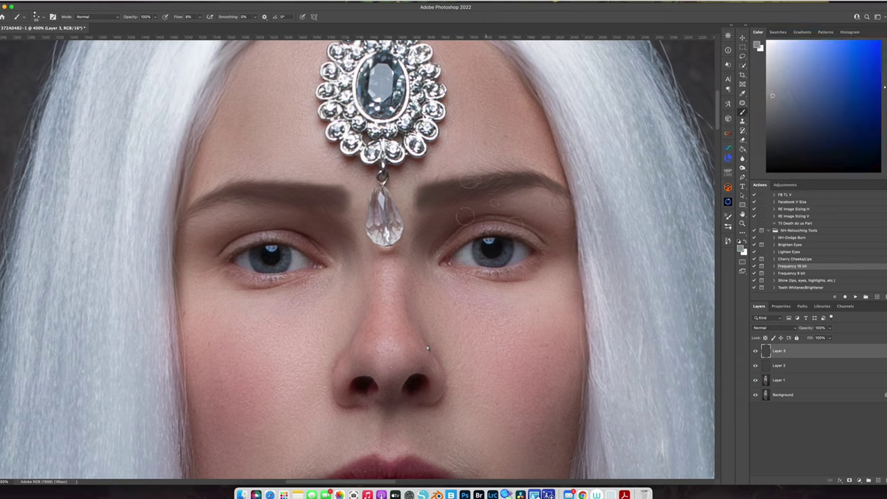
{"action": "left_click", "coordinate": [504, 185], "text": "alt"}
{"action": "left_click", "coordinate": [201, 16]}
{"action": "left_click_drag", "start_coordinate": [205, 22], "coordinate": [215, 26]}
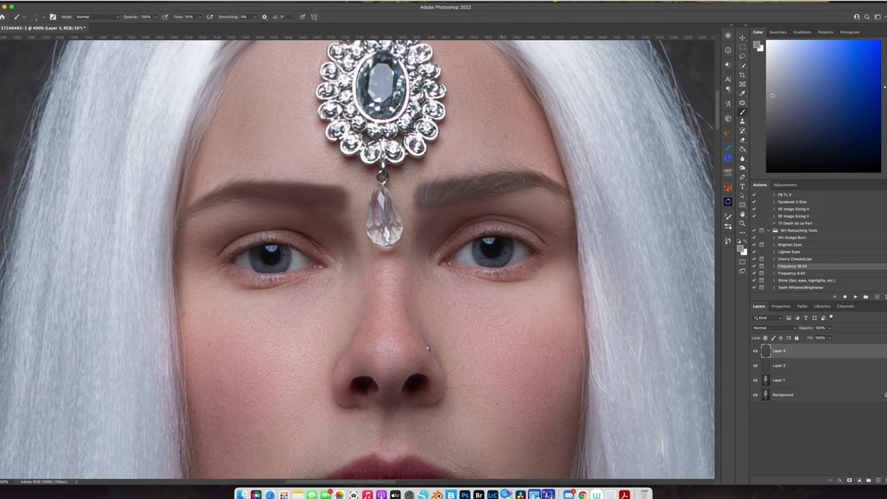
- Set the brush flow to 73% and paint fine grey hair strokes along the whole left-hand eyebrow
{"action": "left_click", "coordinate": [199, 17]}
{"action": "left_click_drag", "start_coordinate": [200, 25], "coordinate": [207, 27]}
{"action": "left_click", "coordinate": [342, 202]}
{"action": "left_click_drag", "start_coordinate": [338, 202], "coordinate": [341, 195]}
{"action": "left_click", "coordinate": [333, 194]}
{"action": "left_click", "coordinate": [320, 188]}
{"action": "left_click_drag", "start_coordinate": [327, 200], "coordinate": [332, 203]}
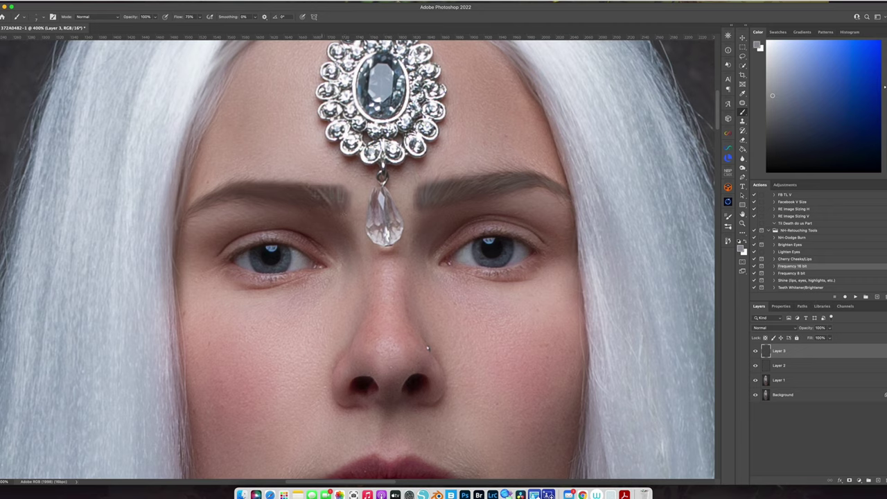
{"action": "mouse_move", "coordinate": [312, 204]}
{"action": "left_mouse_down"}
{"action": "mouse_move", "coordinate": [297, 186]}
{"action": "mouse_move", "coordinate": [298, 193]}
{"action": "mouse_move", "coordinate": [256, 186]}
{"action": "left_mouse_up"}
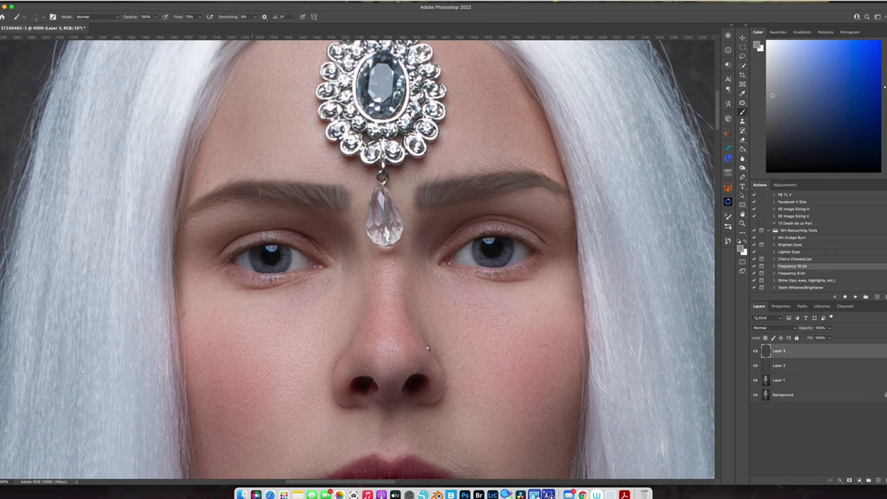
{"action": "left_click", "coordinate": [249, 188]}
{"action": "left_click_drag", "start_coordinate": [204, 202], "coordinate": [196, 208]}
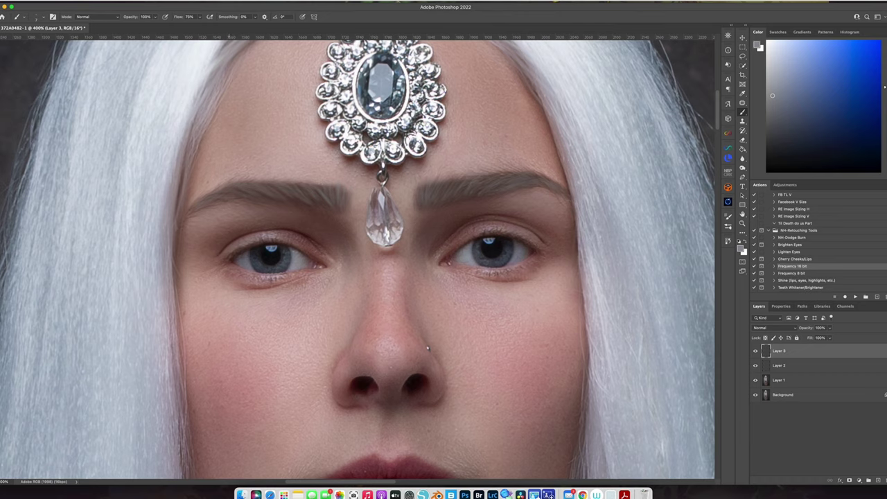
- Add a new layer above Layer 3 and paint lighter grey hair strokes over both eyebrows
{"action": "left_click", "coordinate": [878, 480]}
{"action": "left_click", "coordinate": [770, 63]}
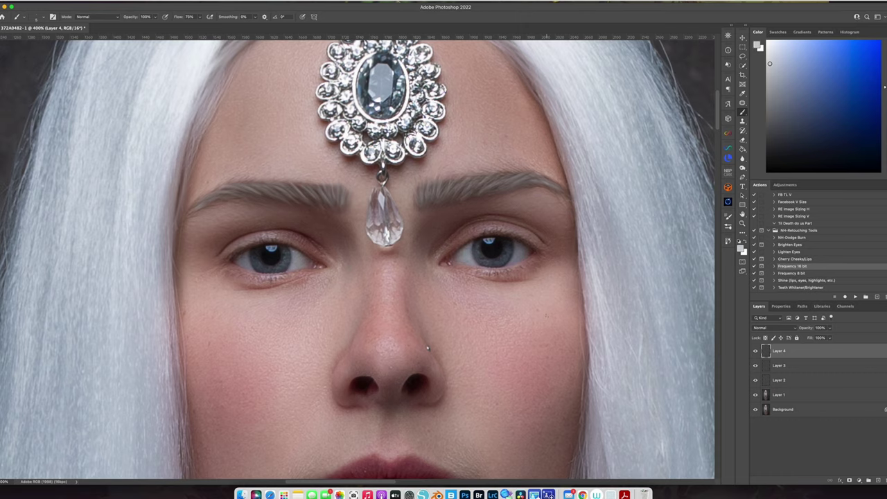
{"action": "key", "text": "super+minus"}
{"action": "key", "text": "super+minus"}
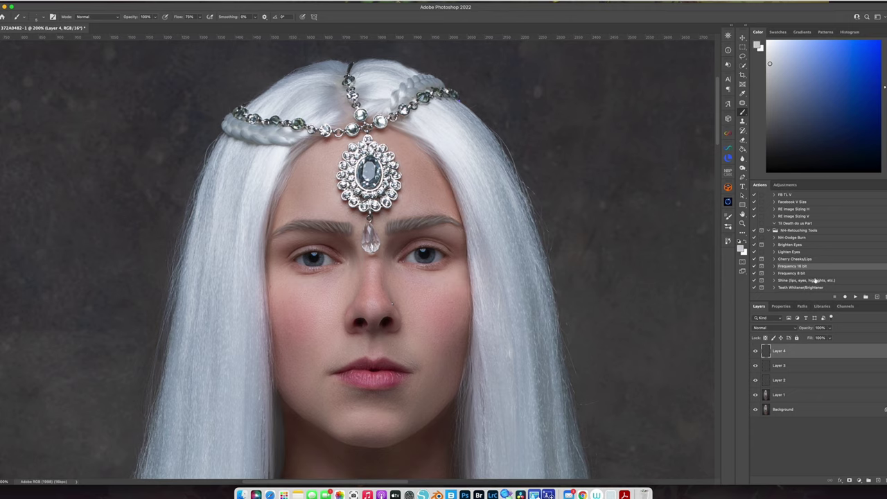
- Try lowering the opacity of Layer 2, the soft brow base, to 61%
{"action": "left_click", "coordinate": [806, 369]}
{"action": "left_click", "coordinate": [808, 379]}
{"action": "left_click", "coordinate": [830, 338]}
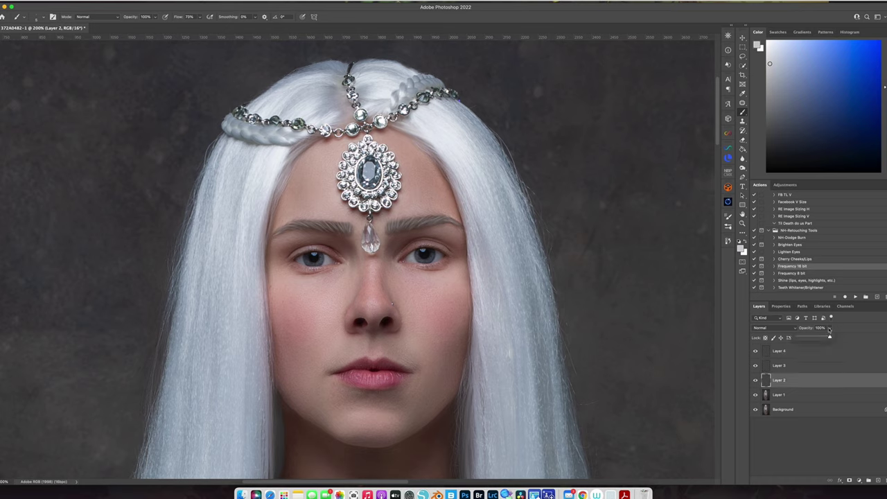
{"action": "left_click_drag", "start_coordinate": [830, 338], "coordinate": [817, 337]}
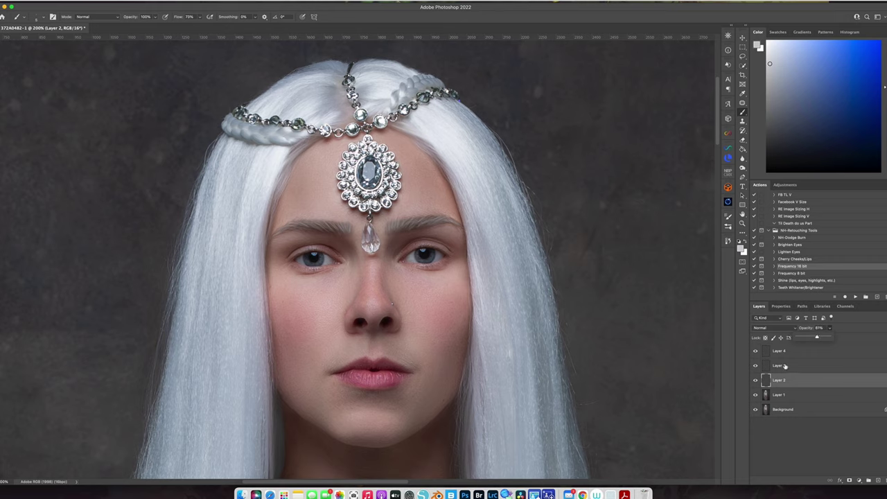
- Compare the eyebrows with Layer 3 hidden and shown, and restore Layer 2 to full opacity
{"action": "left_click", "coordinate": [755, 366]}
{"action": "left_click", "coordinate": [756, 366]}
{"action": "left_click", "coordinate": [755, 365]}
{"action": "left_click", "coordinate": [755, 365]}
{"action": "key", "text": "super+minus"}
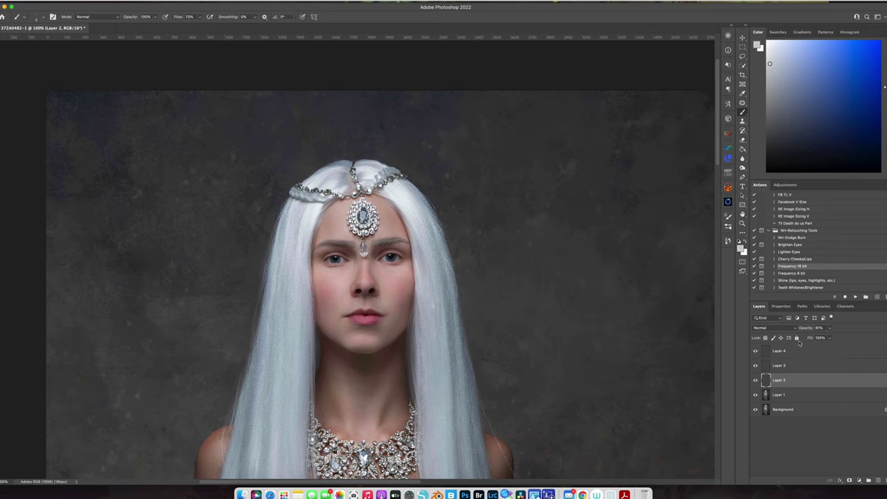
{"action": "key", "text": "super+plus"}
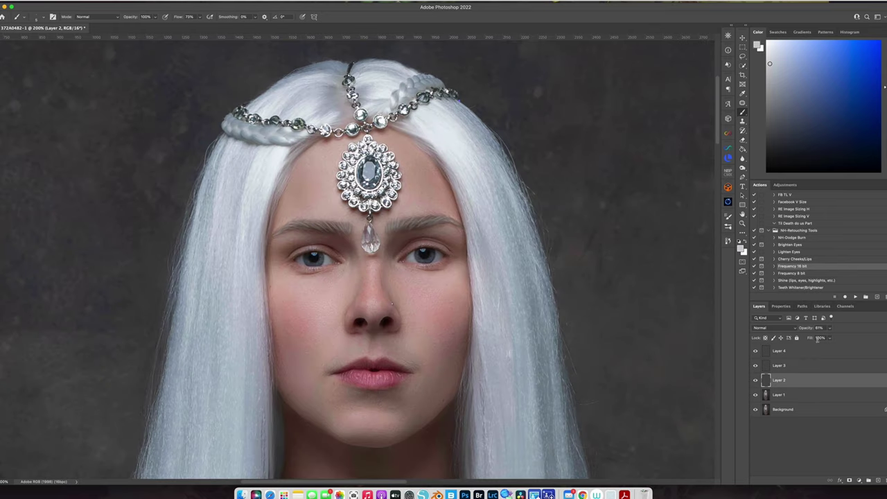
{"action": "left_click", "coordinate": [829, 328]}
{"action": "left_click_drag", "start_coordinate": [831, 338], "coordinate": [830, 344]}
- Add a new layer above Layer 4, pick a near-white color, and choose the NH-Hair 5 brush
{"action": "left_click", "coordinate": [792, 353]}
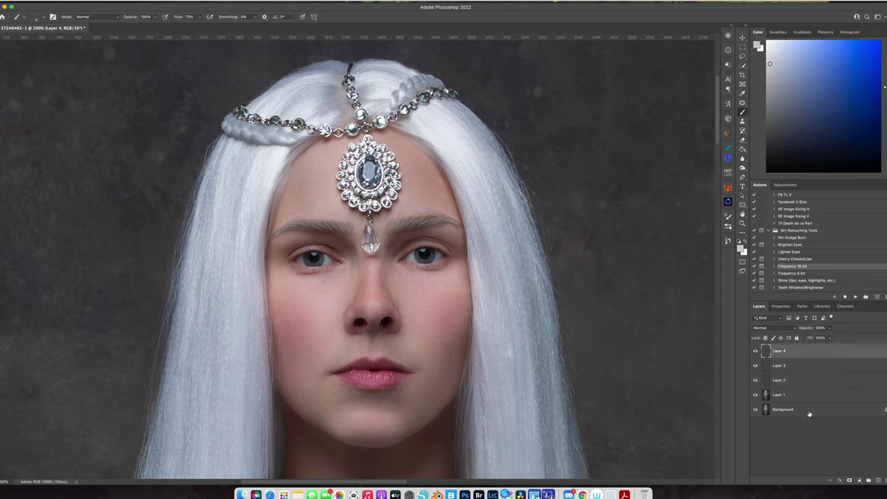
{"action": "left_click", "coordinate": [877, 480]}
{"action": "left_click", "coordinate": [770, 46]}
{"action": "key", "text": "super+equal"}
{"action": "right_click", "coordinate": [435, 344]}
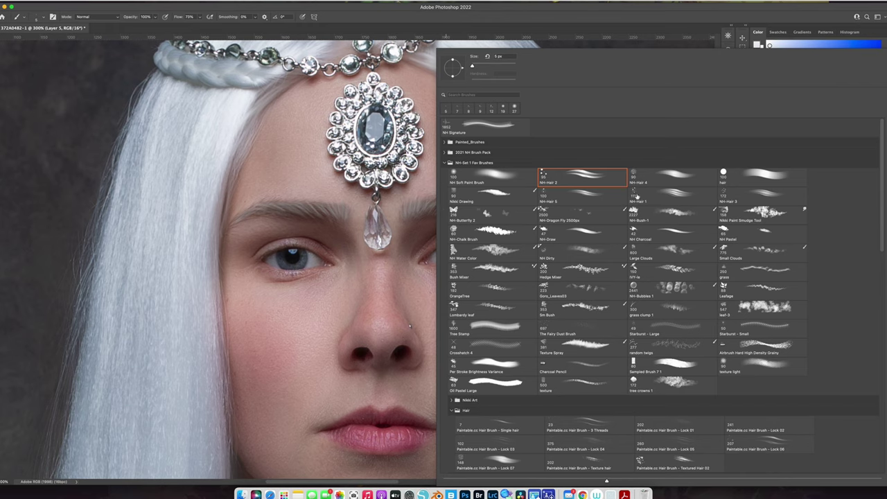
{"action": "left_click", "coordinate": [602, 198]}
{"action": "key", "text": "Return"}
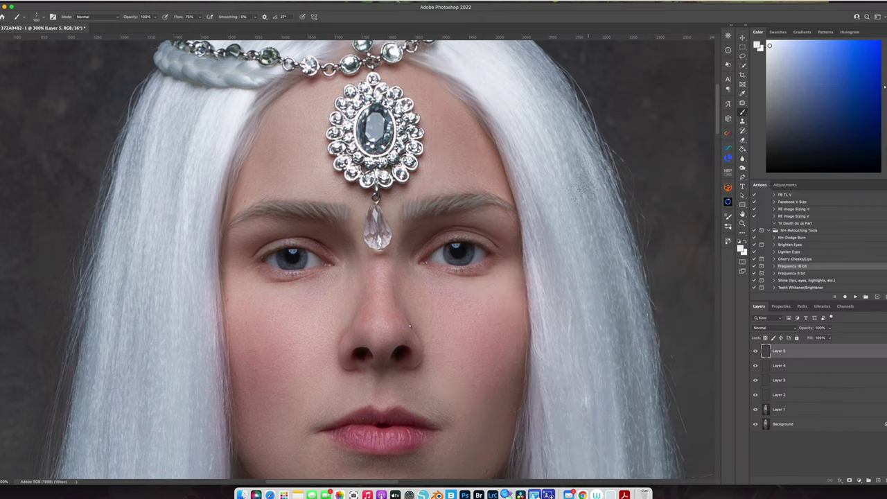
- Reduce the brush size, set the flow to 100%, and paint near-white highlight hairs across both eyebrows on Layer 5
{"action": "left_click_drag", "start_coordinate": [421, 216], "coordinate": [409, 216]}
{"action": "left_click", "coordinate": [200, 16]}
{"action": "left_click_drag", "start_coordinate": [200, 26], "coordinate": [210, 27]}
{"action": "key", "text": "Return"}
{"action": "left_click_drag", "start_coordinate": [344, 212], "coordinate": [310, 205]}
{"action": "left_click_drag", "start_coordinate": [310, 210], "coordinate": [275, 204]}
{"action": "left_click_drag", "start_coordinate": [276, 211], "coordinate": [248, 211]}
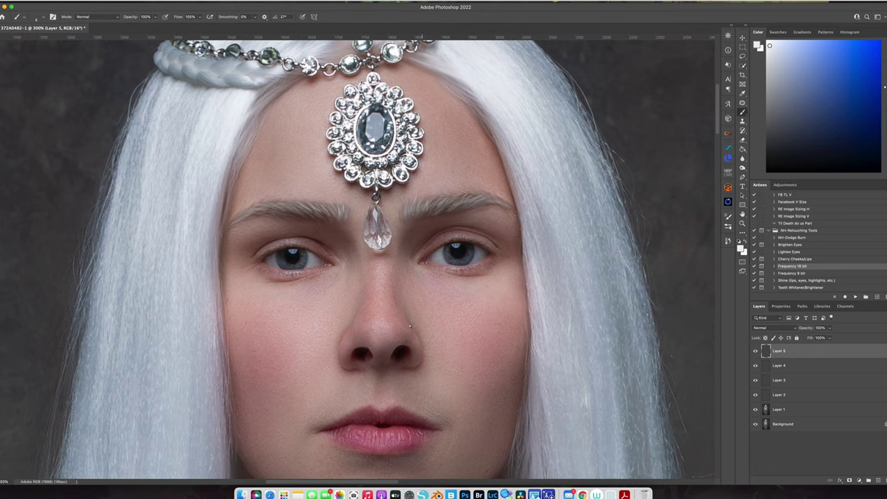
{"action": "left_click_drag", "start_coordinate": [435, 205], "coordinate": [443, 197]}
- Lower the opacity of Layer 5 to 88%, Layer 4 to 89%, and Layer 3 to 83% to soften the brow hairs
{"action": "key", "text": "super+minus"}
{"action": "key", "text": "super+minus"}
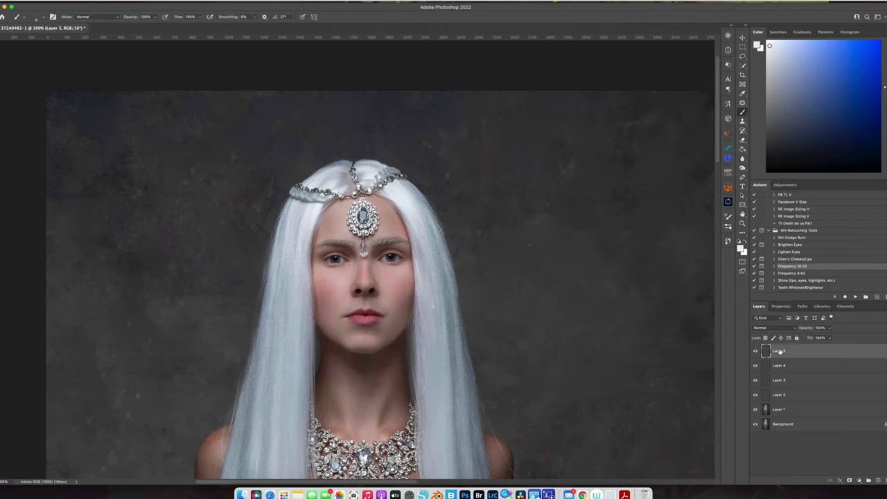
{"action": "left_click", "coordinate": [830, 328]}
{"action": "left_click_drag", "start_coordinate": [835, 338], "coordinate": [827, 338]}
{"action": "left_click", "coordinate": [816, 362]}
{"action": "left_click", "coordinate": [830, 328]}
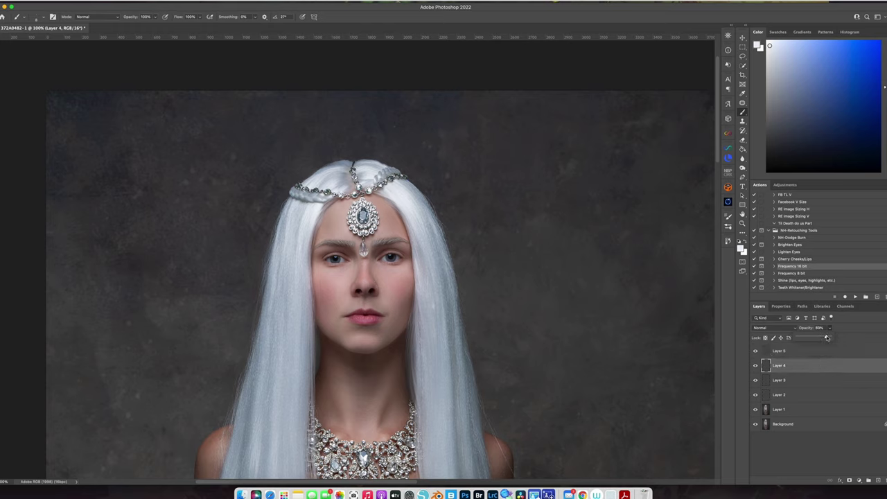
{"action": "left_click", "coordinate": [811, 380]}
{"action": "left_click", "coordinate": [829, 328]}
{"action": "left_click_drag", "start_coordinate": [829, 338], "coordinate": [823, 338]}
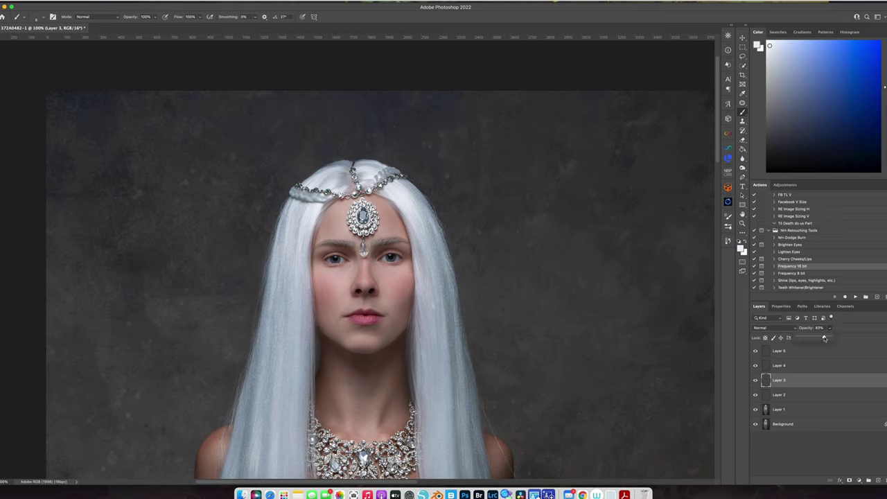
- Make Layer 5 active and inspect the painted eyebrows both close up and at a wider view
{"action": "left_click", "coordinate": [803, 351]}
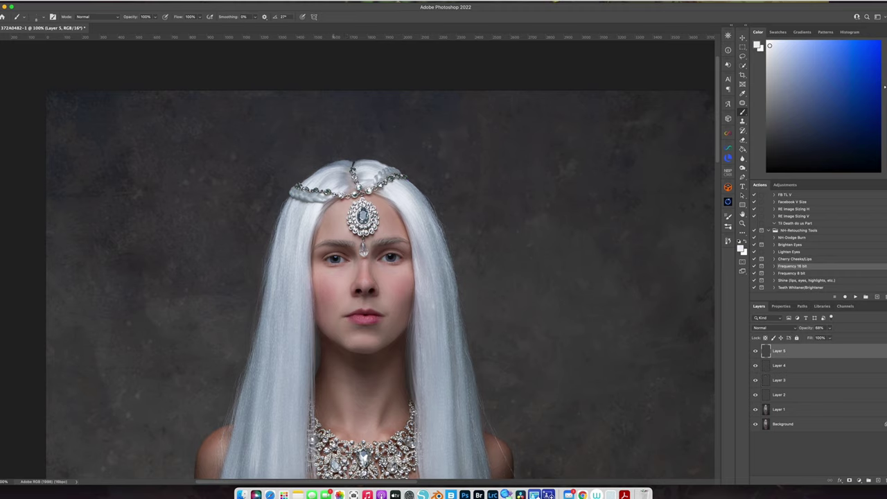
{"action": "key", "text": "super+plus"}
{"action": "key", "text": "super+plus"}
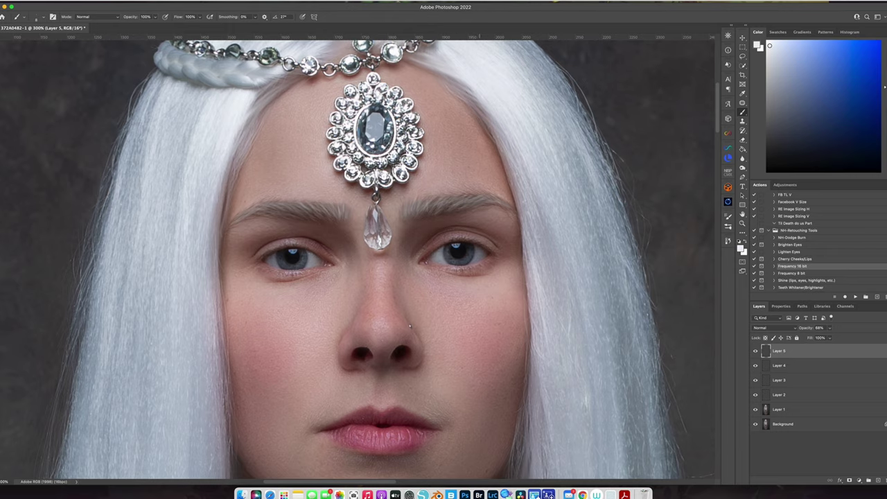
{"action": "key", "text": "super+minus"}
{"action": "key", "text": "super+minus"}
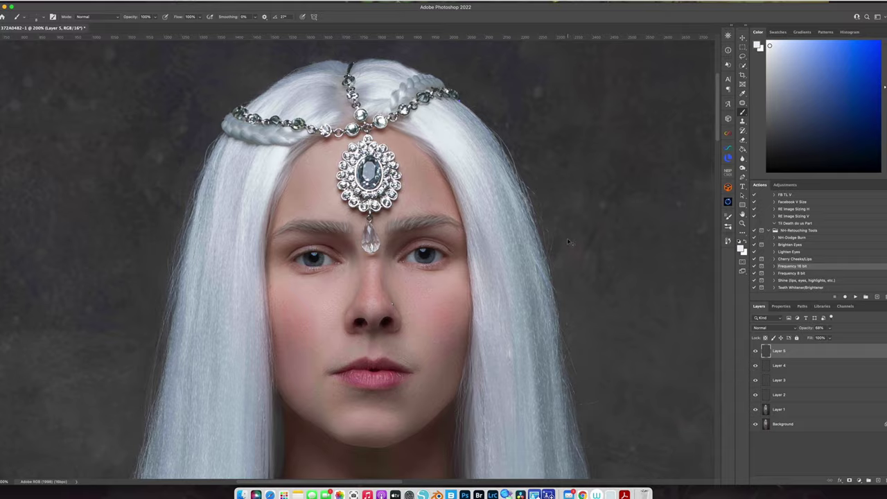
- Group Layer 2 through Layer 5 and slightly lower the opacity of the group
{"action": "left_click", "coordinate": [811, 395], "text": "shift"}
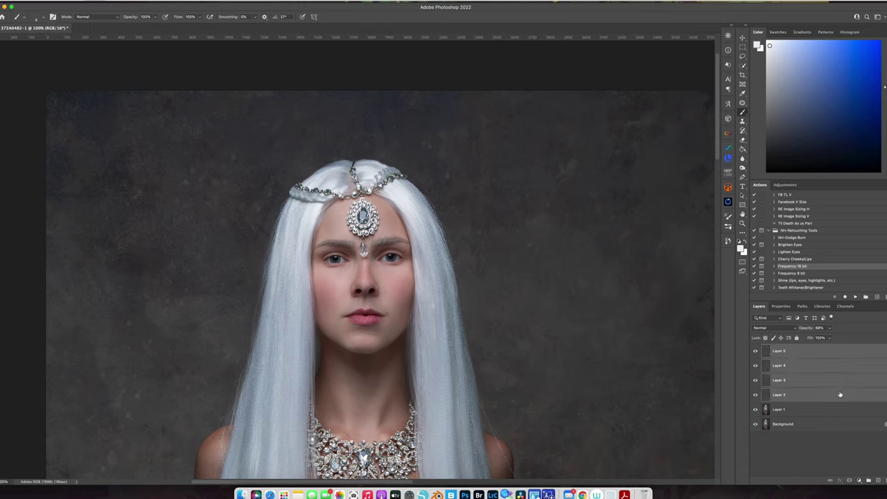
{"action": "key", "text": "super+g"}
{"action": "left_click", "coordinate": [831, 332]}
{"action": "left_click_drag", "start_coordinate": [832, 337], "coordinate": [825, 337]}
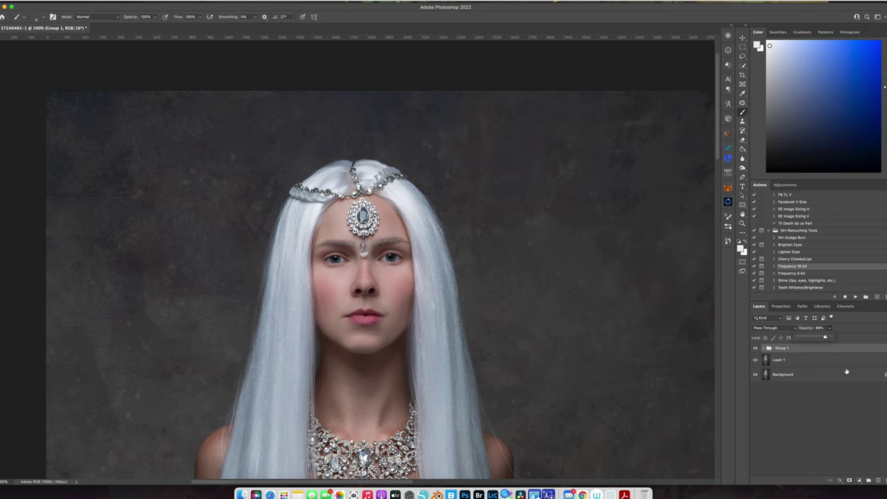
- Rename the group as eyebrows and compare the face with the group hidden and shown
{"action": "double_click", "coordinate": [782, 348]}
{"action": "type", "text": "eyebrow"}
{"action": "key", "text": "Return"}
{"action": "left_click", "coordinate": [757, 348]}
{"action": "left_click", "coordinate": [756, 348]}
- Add a new layer above the eyebrows group and set its blend mode to Overlay
{"action": "key", "text": "super+equal"}
{"action": "key", "text": "super+equal"}
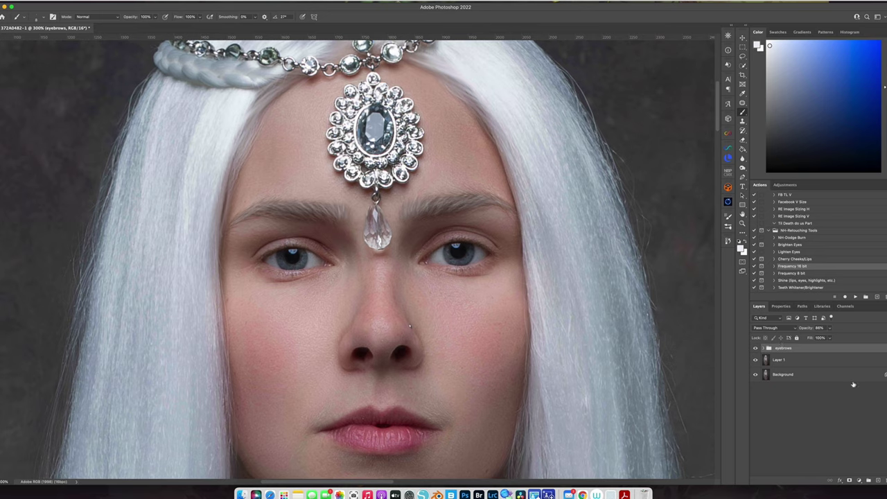
{"action": "left_click", "coordinate": [877, 481]}
{"action": "left_click", "coordinate": [767, 328]}
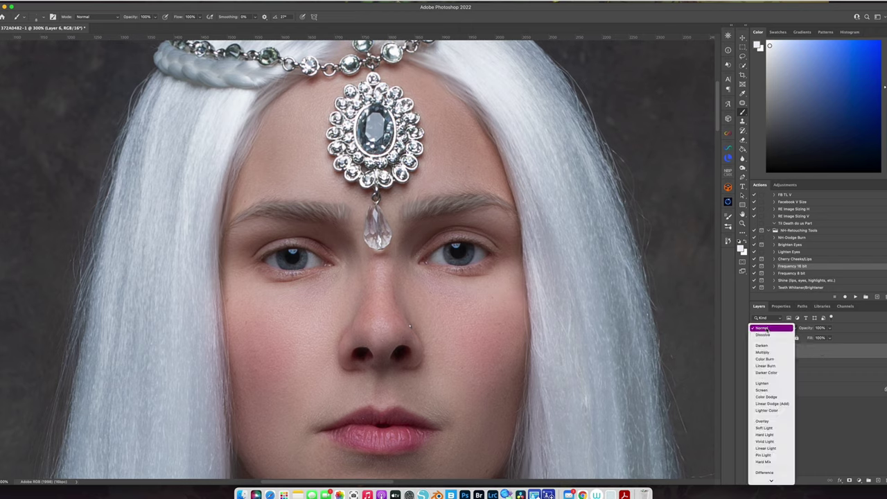
{"action": "left_click", "coordinate": [763, 421]}
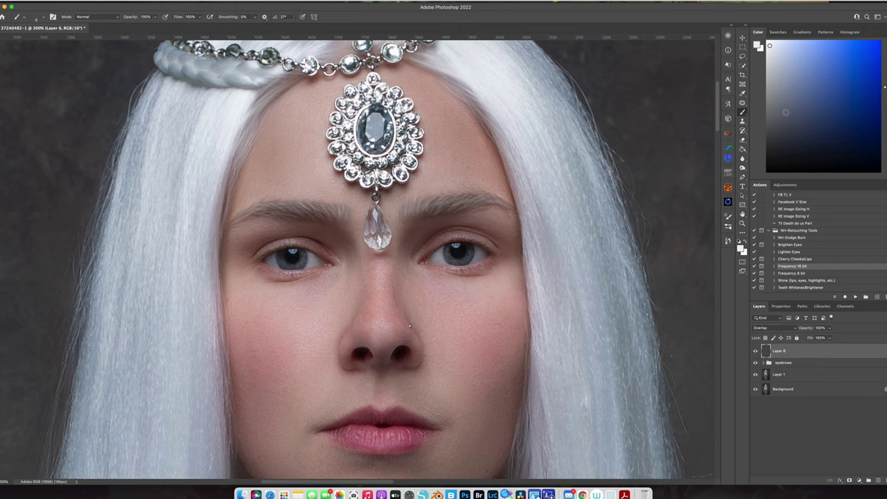
- Brighten both irises on Layer 6 with a near-white color and a small NH Soft Paint Brush
{"action": "left_click", "coordinate": [769, 43]}
{"action": "right_click", "coordinate": [410, 324]}
{"action": "left_click", "coordinate": [477, 176]}
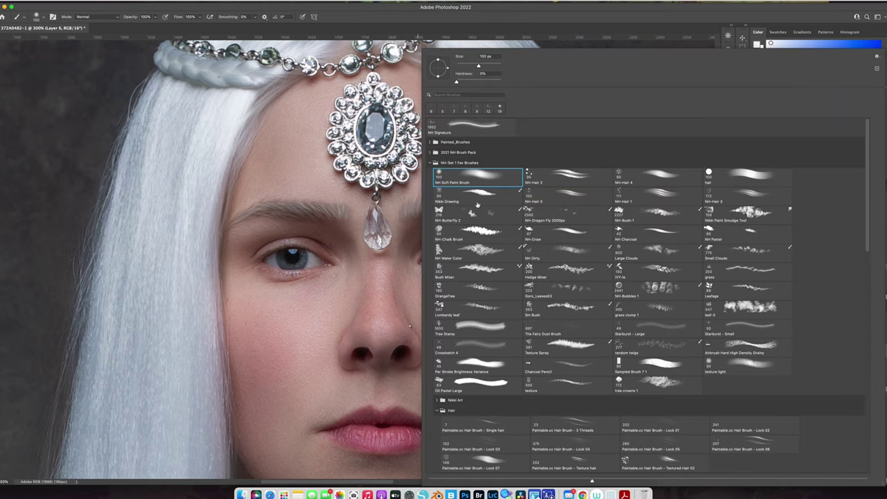
{"action": "key", "text": "Return"}
{"action": "mouse_move", "coordinate": [464, 263]}
{"action": "left_mouse_down"}
{"action": "mouse_move", "coordinate": [425, 270]}
{"action": "mouse_move", "coordinate": [466, 259]}
{"action": "left_mouse_up"}
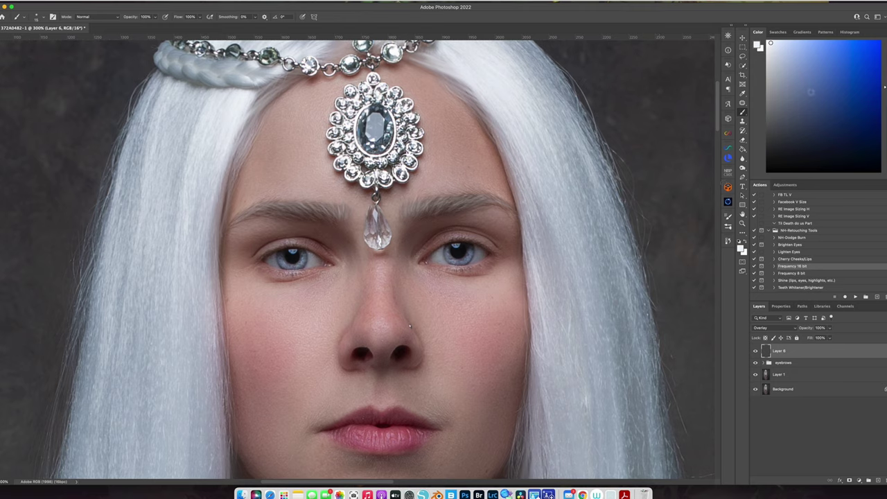
- Add Layer 7 in Overlay mode, choose white as the paint color, and reduce the brush flow to 52%
{"action": "left_click", "coordinate": [768, 41]}
{"action": "left_click", "coordinate": [877, 480]}
{"action": "left_click", "coordinate": [763, 328]}
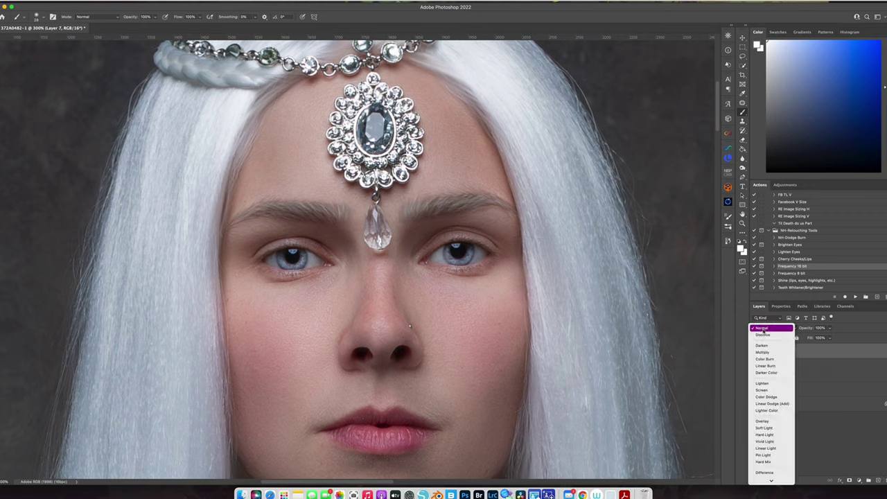
{"action": "left_click", "coordinate": [763, 420]}
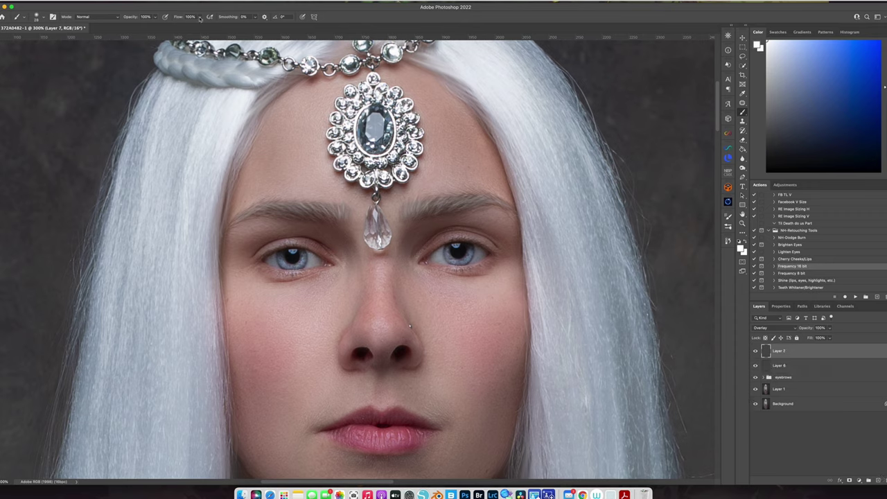
{"action": "left_click_drag", "start_coordinate": [199, 27], "coordinate": [184, 28]}
- Paint white on Layer 7 over both eyebrows, the hanging crystal drop, and the large forehead gem
{"action": "left_click_drag", "start_coordinate": [435, 203], "coordinate": [492, 203]}
{"action": "left_click_drag", "start_coordinate": [325, 212], "coordinate": [252, 209]}
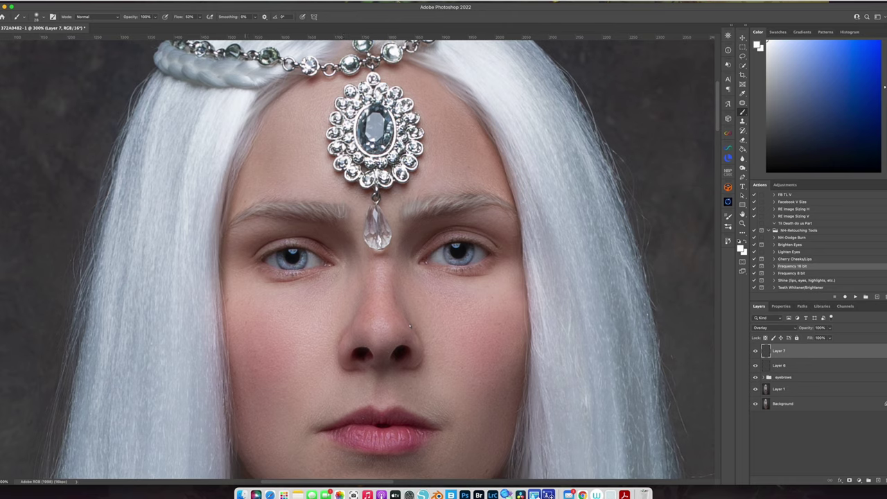
{"action": "mouse_move", "coordinate": [318, 206]}
{"action": "left_mouse_down"}
{"action": "mouse_move", "coordinate": [340, 206]}
{"action": "mouse_move", "coordinate": [283, 206]}
{"action": "left_mouse_up"}
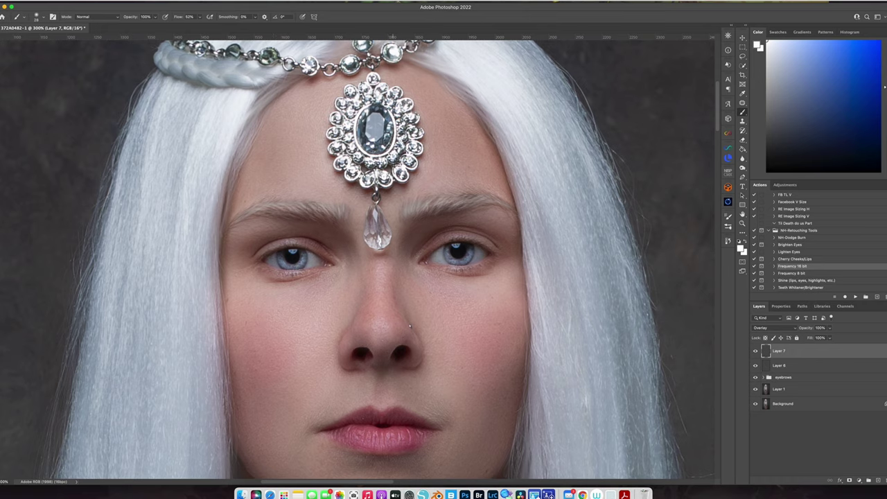
{"action": "left_click_drag", "start_coordinate": [374, 213], "coordinate": [375, 237]}
{"action": "mouse_move", "coordinate": [374, 122]}
{"action": "left_mouse_down"}
{"action": "mouse_move", "coordinate": [373, 139]}
{"action": "mouse_move", "coordinate": [371, 125]}
{"action": "mouse_move", "coordinate": [381, 136]}
{"action": "left_mouse_up"}
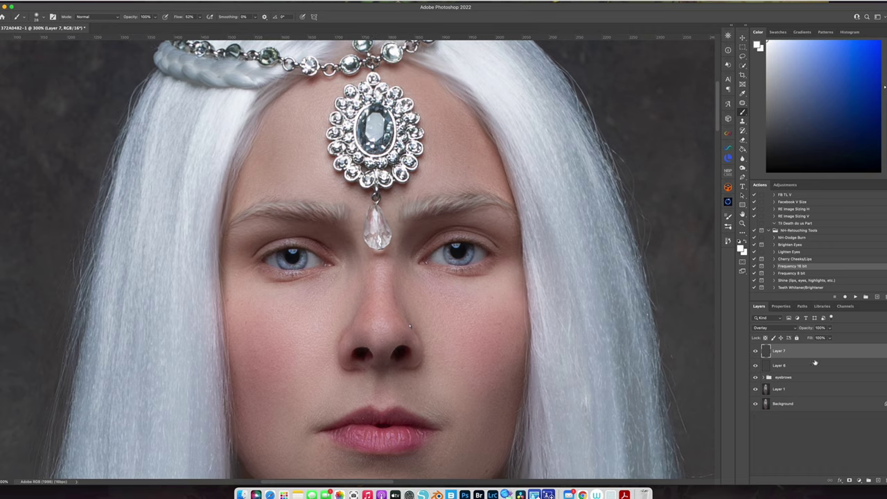
- Lower the opacity of Layer 7 to 59% and compare the portrait with Layer 7 and the eyebrows group toggled
{"action": "left_click", "coordinate": [755, 351]}
{"action": "left_click", "coordinate": [755, 351]}
{"action": "key", "text": "super+1"}
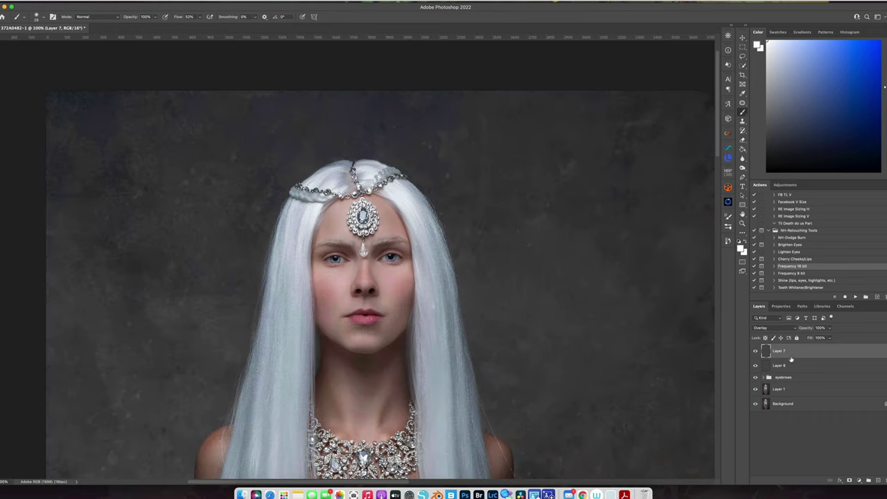
{"action": "left_click", "coordinate": [830, 328]}
{"action": "left_click_drag", "start_coordinate": [830, 339], "coordinate": [816, 338]}
{"action": "left_click", "coordinate": [756, 351]}
{"action": "left_click", "coordinate": [756, 351]}
{"action": "left_click", "coordinate": [756, 350]}
{"action": "left_click", "coordinate": [756, 377]}
{"action": "left_click", "coordinate": [755, 377]}
- Save the layered document under a new name as a PSD file
{"action": "left_click", "coordinate": [40, 1]}
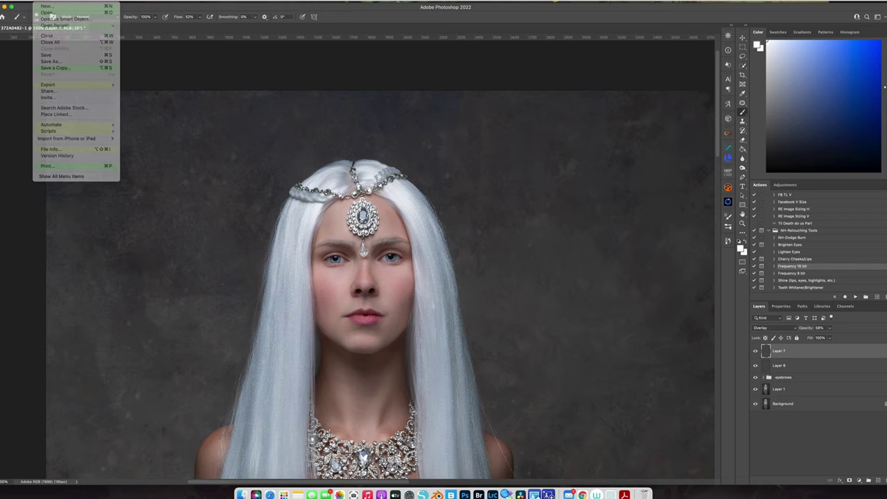
{"action": "left_click", "coordinate": [62, 62]}
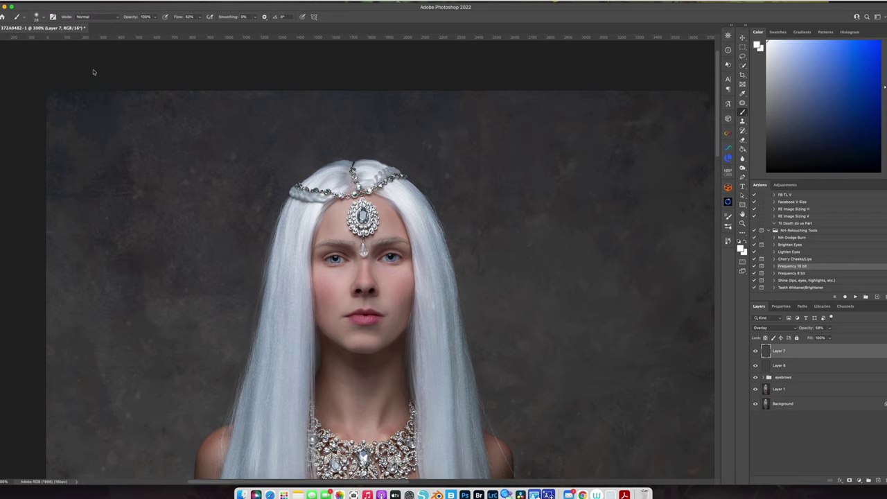
- Group everything from Layer 7 down to Layer 1 and name the group Firsts
{"action": "left_click", "coordinate": [820, 391], "text": "shift"}
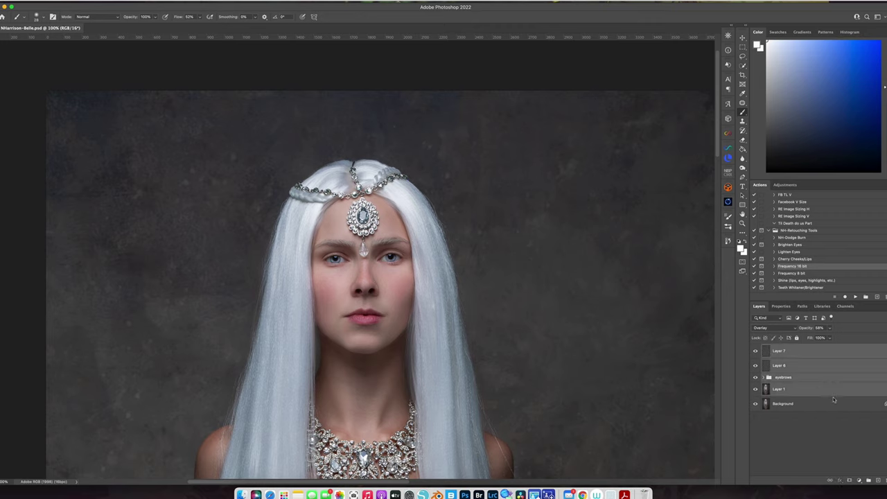
{"action": "key", "text": "super+g"}
{"action": "double_click", "coordinate": [786, 348]}
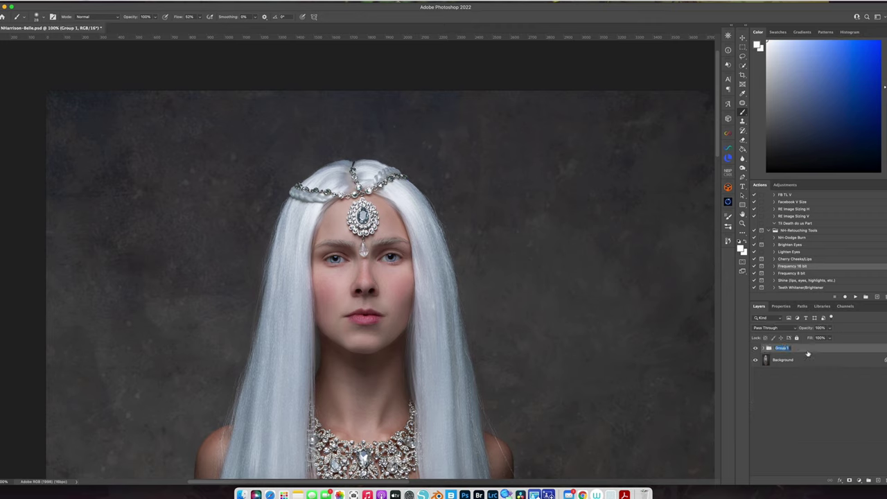
{"action": "type", "text": "Firsts"}
{"action": "key", "text": "Return"}
- Add a Hue/Saturation adjustment layer and reduce the saturation of the Yellows to -82
{"action": "left_click", "coordinate": [860, 481]}
{"action": "left_click", "coordinate": [865, 387]}
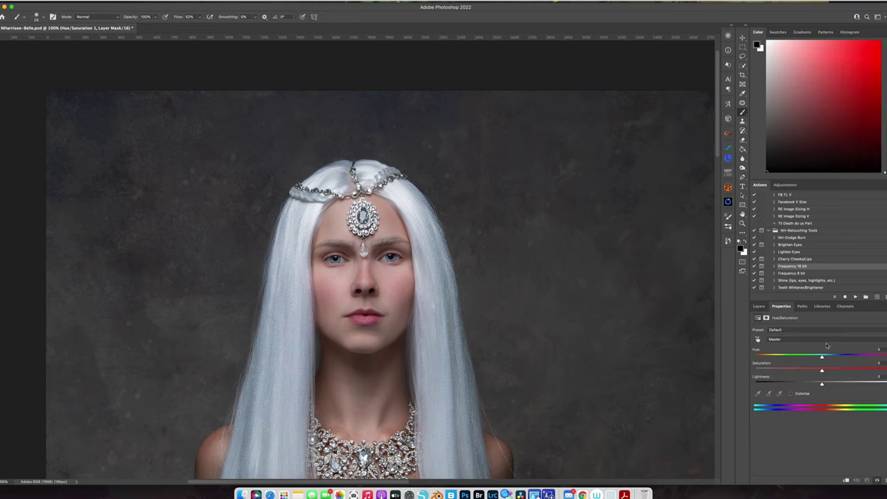
{"action": "left_click", "coordinate": [790, 339]}
{"action": "left_click", "coordinate": [793, 355]}
{"action": "left_click_drag", "start_coordinate": [822, 371], "coordinate": [768, 363]}
{"action": "key", "text": "super+minus"}
{"action": "left_click_drag", "start_coordinate": [451, 385], "coordinate": [442, 349]}
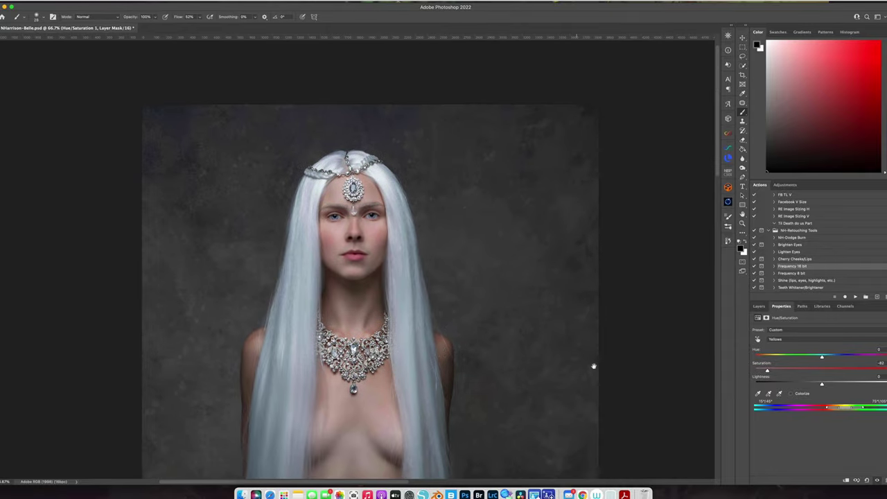
- Fine-tune the Hue/Saturation adjustment with a slight saturation reduction and compare the image with it hidden and shown
{"action": "left_click", "coordinate": [795, 340]}
{"action": "left_click", "coordinate": [793, 337]}
{"action": "mouse_move", "coordinate": [820, 358]}
{"action": "left_mouse_down"}
{"action": "mouse_move", "coordinate": [802, 358]}
{"action": "mouse_move", "coordinate": [828, 358]}
{"action": "mouse_move", "coordinate": [817, 372]}
{"action": "left_mouse_up"}
{"action": "left_click_drag", "start_coordinate": [818, 373], "coordinate": [816, 372]}
{"action": "left_click", "coordinate": [759, 306]}
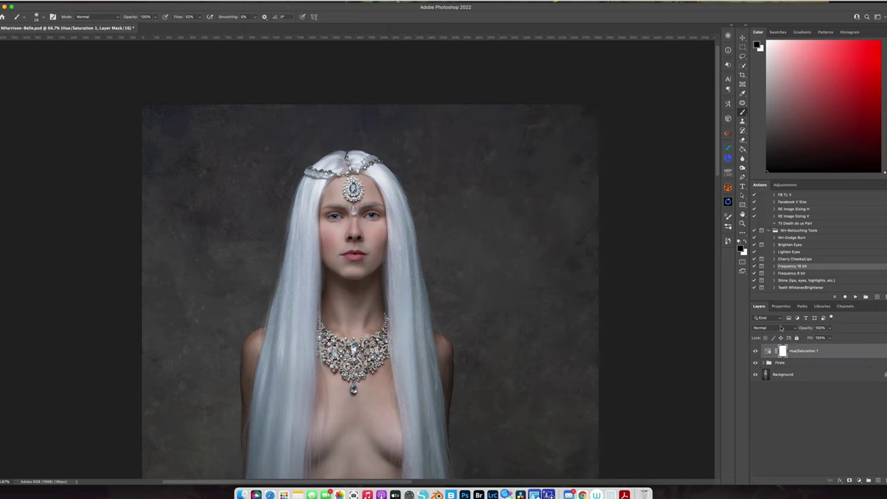
{"action": "left_click", "coordinate": [755, 351]}
{"action": "left_click", "coordinate": [756, 350]}
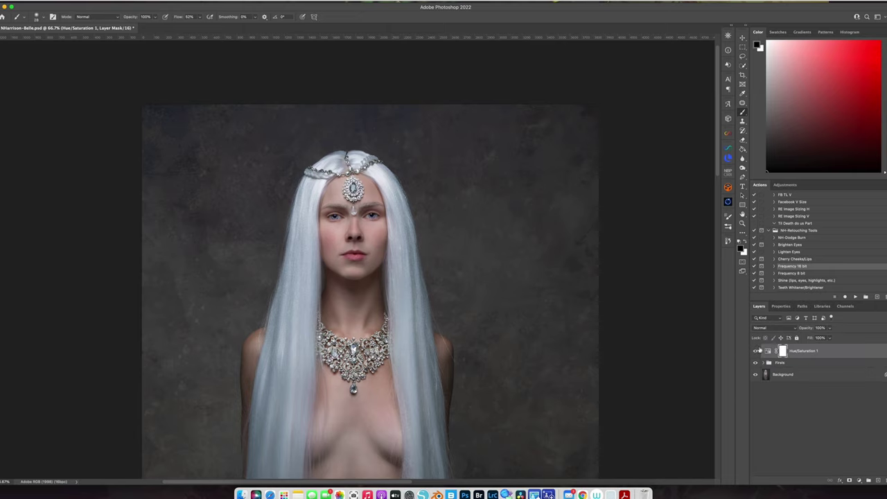
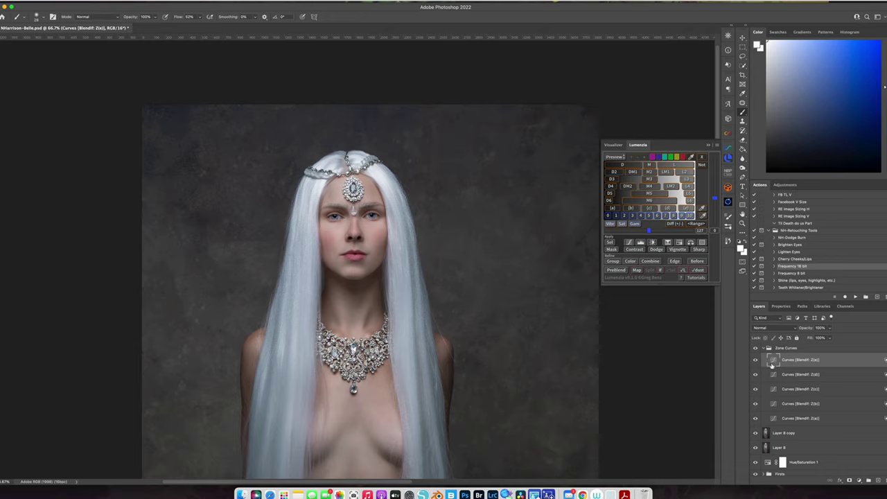
- Bend the curve upward in the highlights on the Curves [BlendIf: Z(e)] layer of the Zone Curves group
{"action": "double_click", "coordinate": [773, 360]}
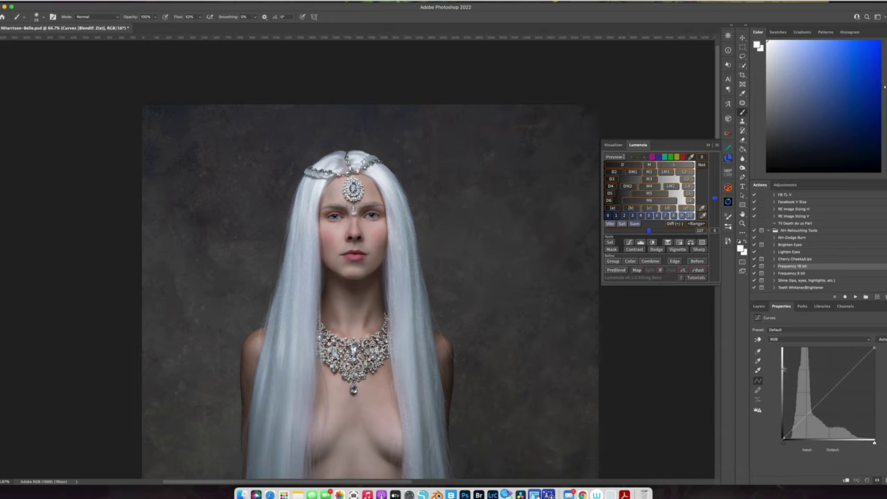
{"action": "left_click", "coordinate": [851, 369]}
{"action": "left_click_drag", "start_coordinate": [851, 369], "coordinate": [845, 356]}
{"action": "left_click", "coordinate": [760, 307]}
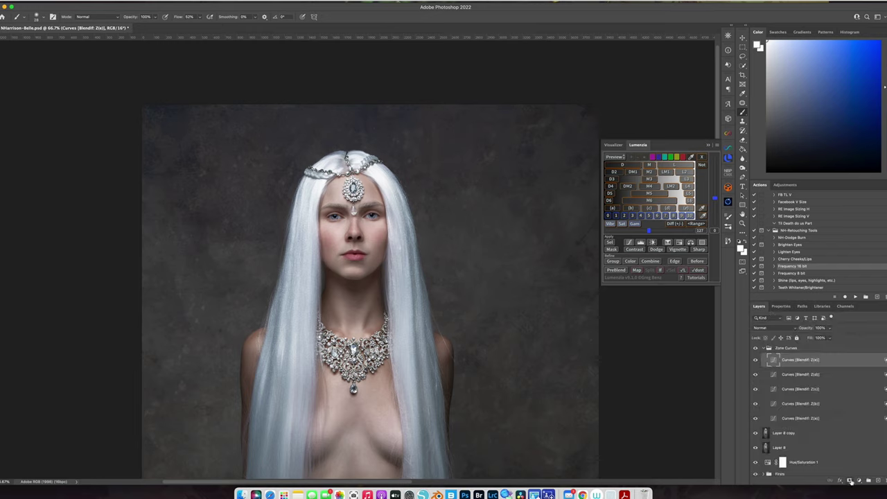
- Add a black mask to the Z(e) curves layer and reveal its brightening over the face and headpiece, raising the white brush's flow to 100%
{"action": "left_click", "coordinate": [851, 480], "text": "alt"}
{"action": "key", "text": "x"}
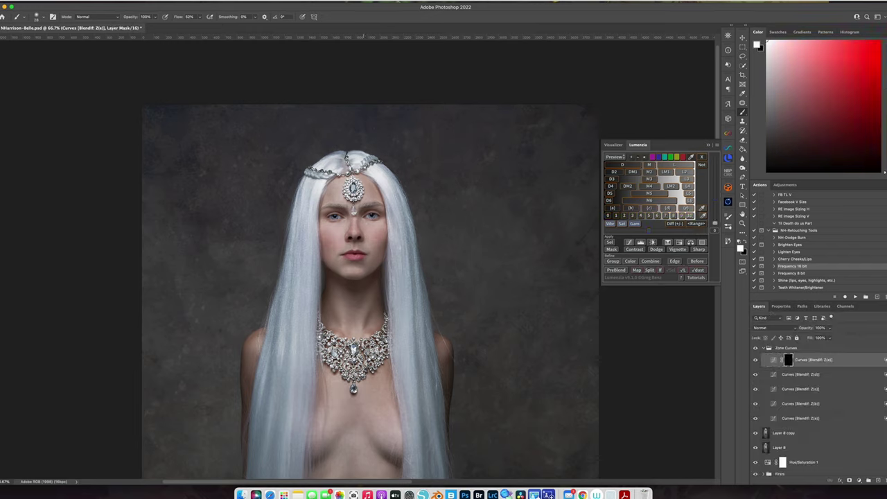
{"action": "left_click_drag", "start_coordinate": [352, 230], "coordinate": [375, 229]}
{"action": "left_click_drag", "start_coordinate": [199, 18], "coordinate": [253, 43]}
{"action": "left_click", "coordinate": [337, 186]}
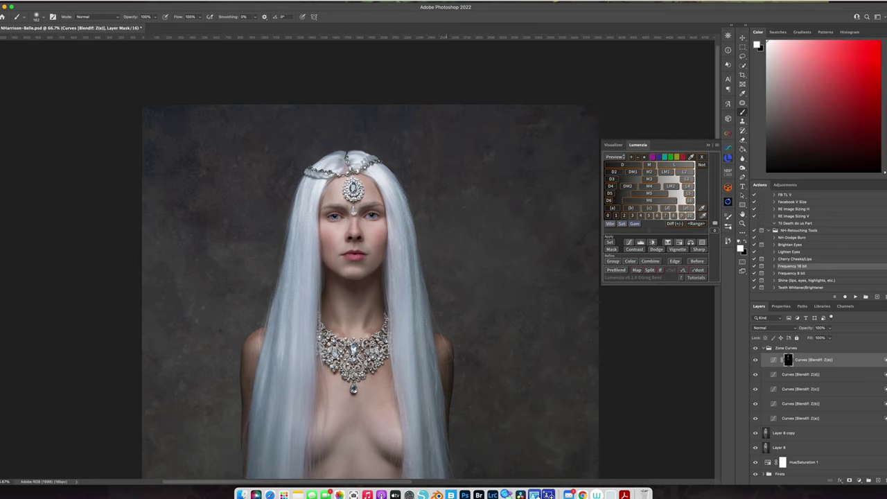
{"action": "key", "text": "super+minus"}
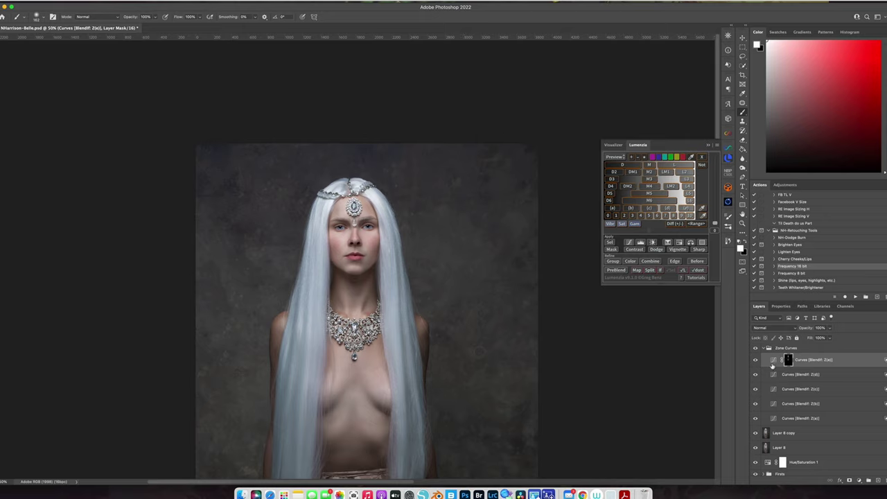
- Raise the upper tones of the curve on the Z(d) curves layer and add a black mask to it
{"action": "double_click", "coordinate": [773, 375]}
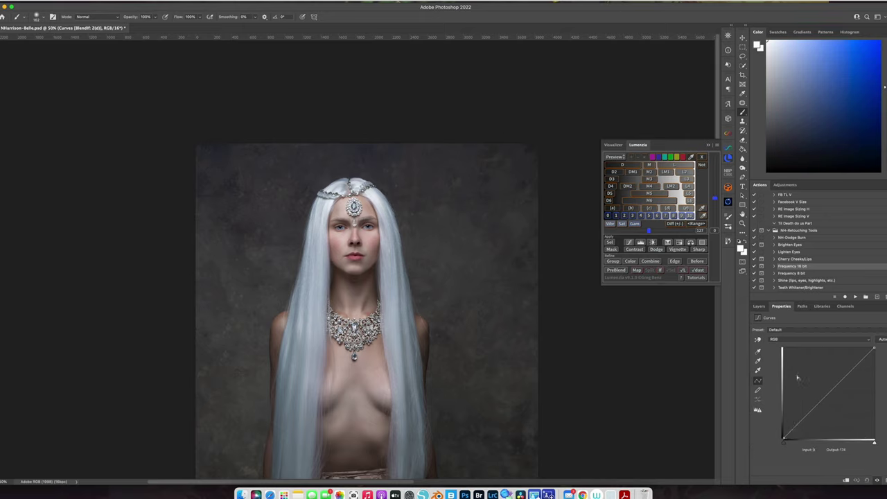
{"action": "left_click_drag", "start_coordinate": [840, 382], "coordinate": [838, 375]}
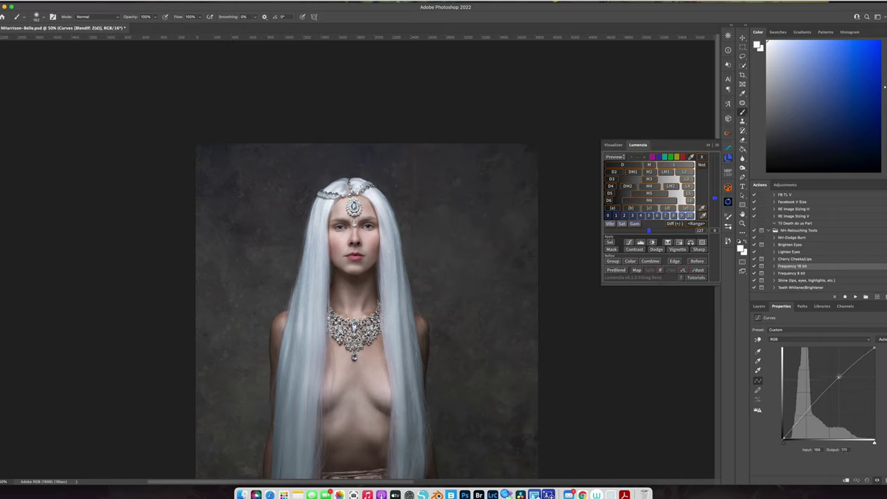
{"action": "left_click", "coordinate": [759, 305]}
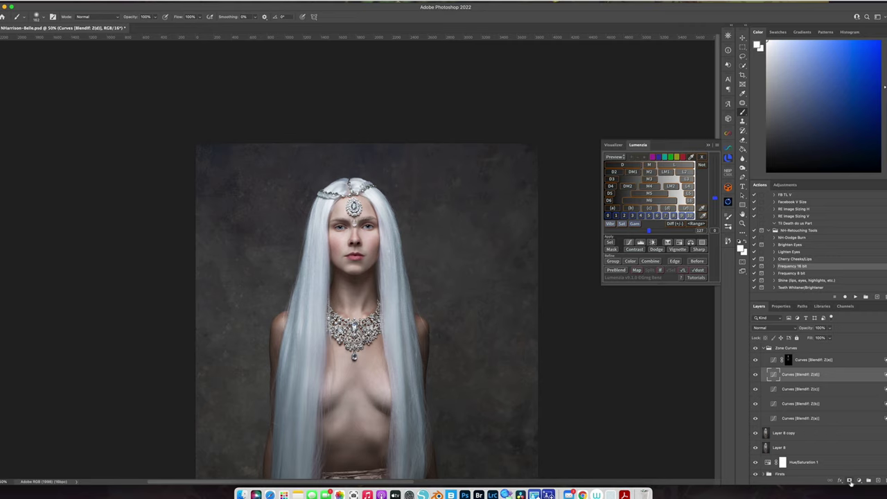
{"action": "left_click", "coordinate": [849, 480], "text": "alt"}
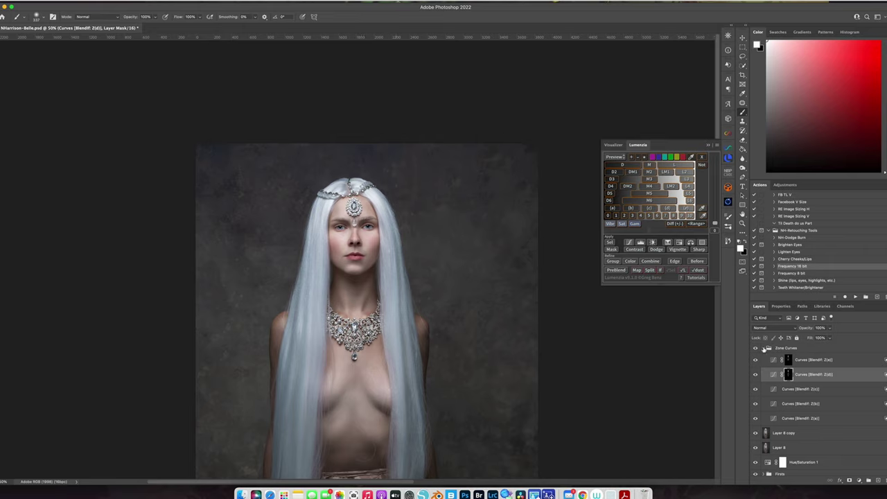
- Collapse the Zone Curves group and compare the portrait with the group hidden and shown
{"action": "left_click", "coordinate": [763, 348]}
{"action": "left_click", "coordinate": [756, 349]}
{"action": "left_click", "coordinate": [757, 348]}
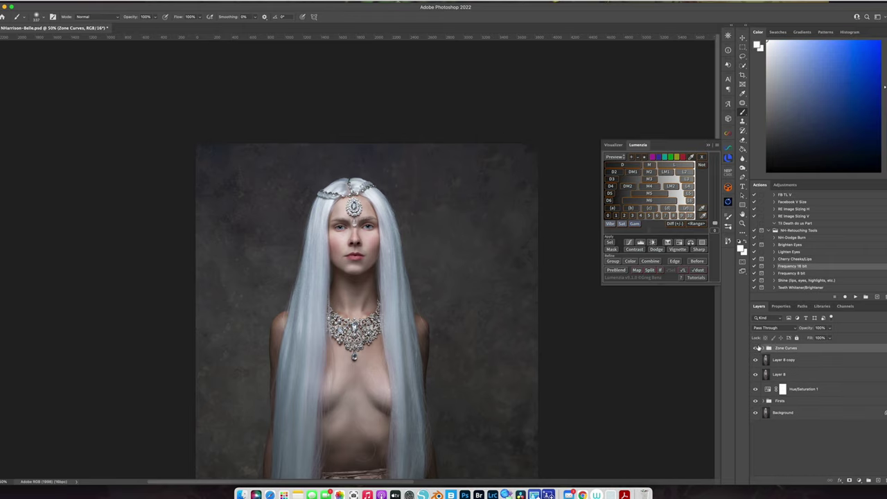
{"action": "left_click", "coordinate": [756, 349]}
{"action": "left_click", "coordinate": [756, 349]}
- Expand the Zone Curves group and adjust the darker midtones of the curve on the Z(b) layer
{"action": "left_click", "coordinate": [765, 349]}
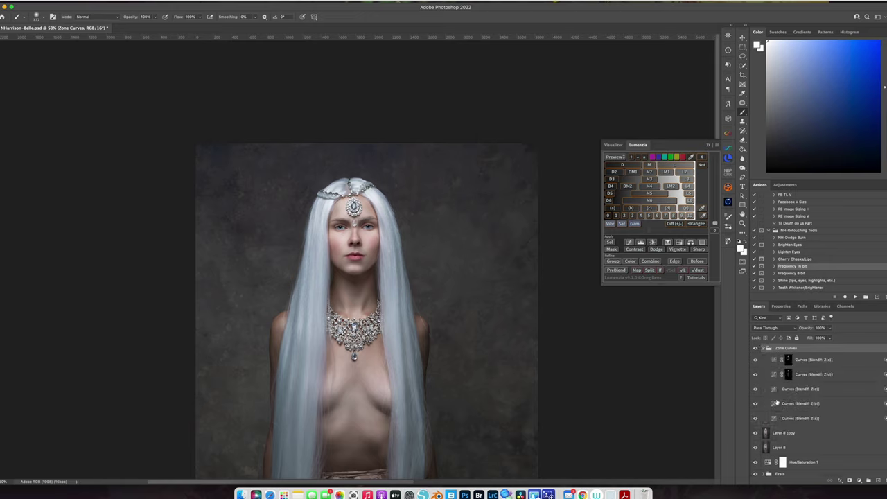
{"action": "double_click", "coordinate": [775, 405]}
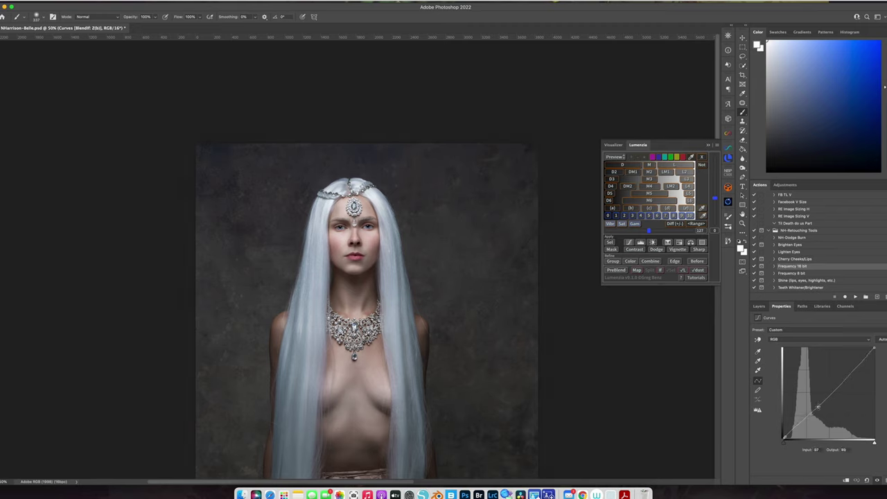
{"action": "left_click", "coordinate": [761, 307]}
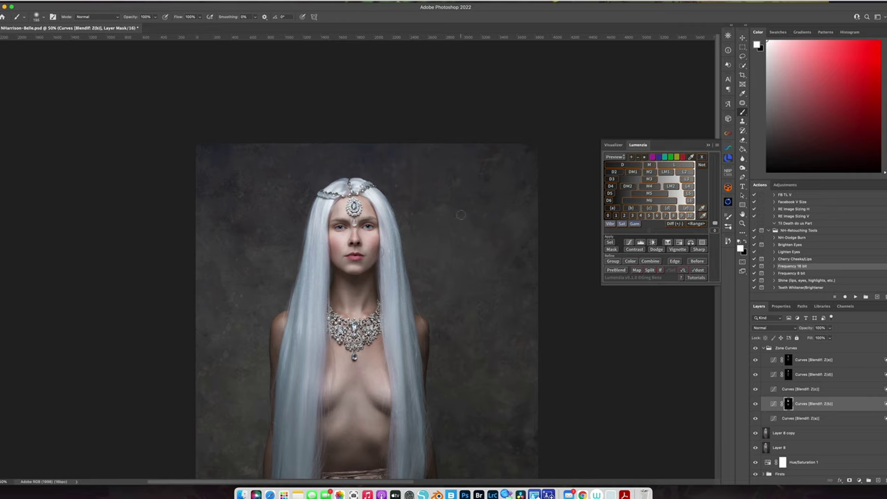
- Compare the Z(b) curves layer hidden and shown, and slightly lower the shadow tones of the curve on the Z(a) layer
{"action": "left_click", "coordinate": [756, 405]}
{"action": "left_click", "coordinate": [756, 405]}
{"action": "left_click", "coordinate": [756, 404]}
{"action": "double_click", "coordinate": [775, 419]}
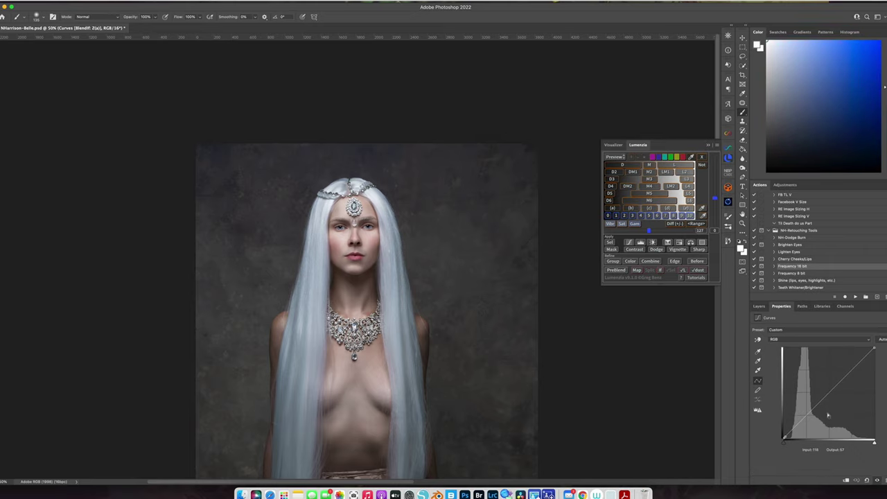
{"action": "left_click_drag", "start_coordinate": [808, 418], "coordinate": [805, 420]}
{"action": "key", "text": "super+minus"}
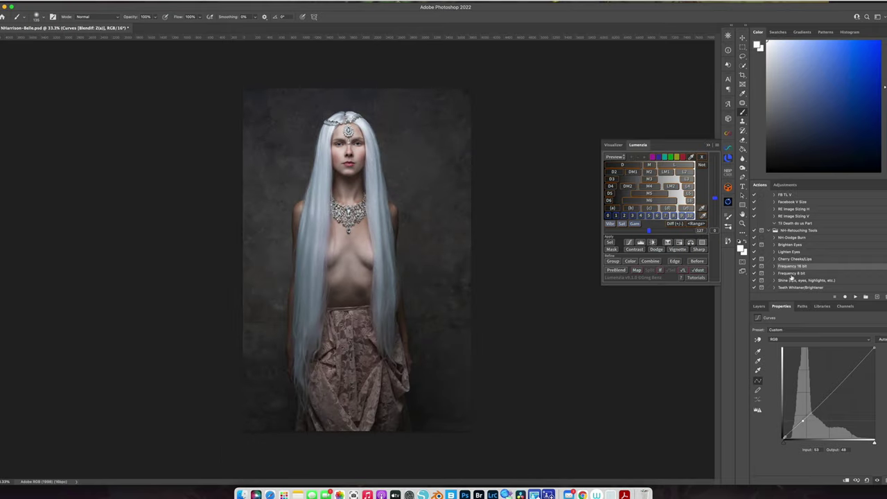
- Collapse the Zone Curves group and toggle its visibility to examine its overall effect on the full portrait
{"action": "left_click", "coordinate": [759, 305]}
{"action": "left_click", "coordinate": [764, 350]}
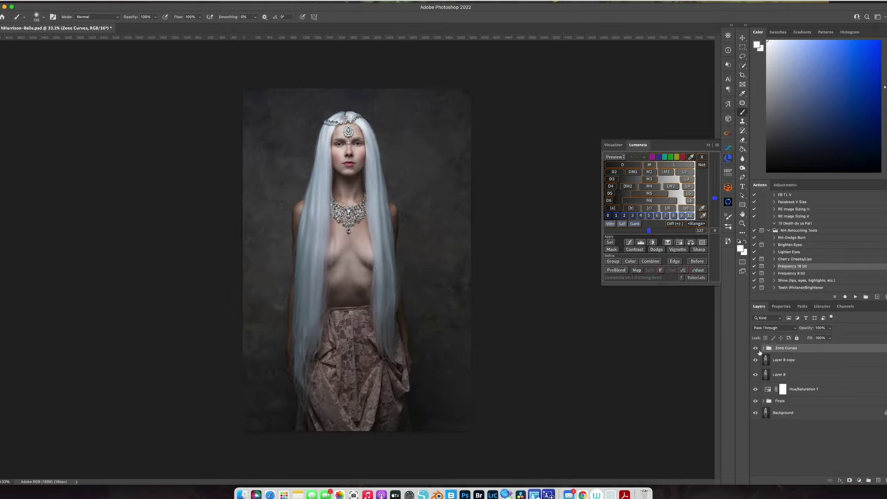
{"action": "left_click", "coordinate": [756, 349]}
{"action": "left_click", "coordinate": [756, 348]}
{"action": "left_click", "coordinate": [756, 348]}
{"action": "left_click", "coordinate": [756, 348]}
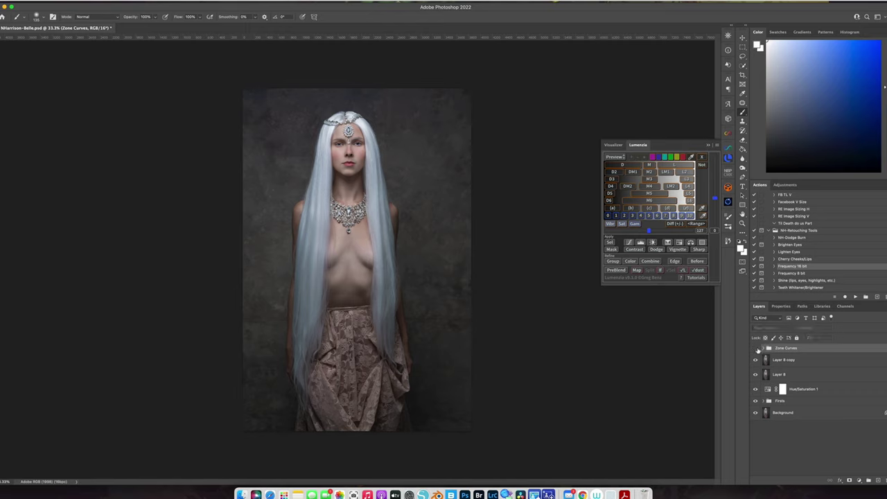
{"action": "left_click", "coordinate": [756, 348]}
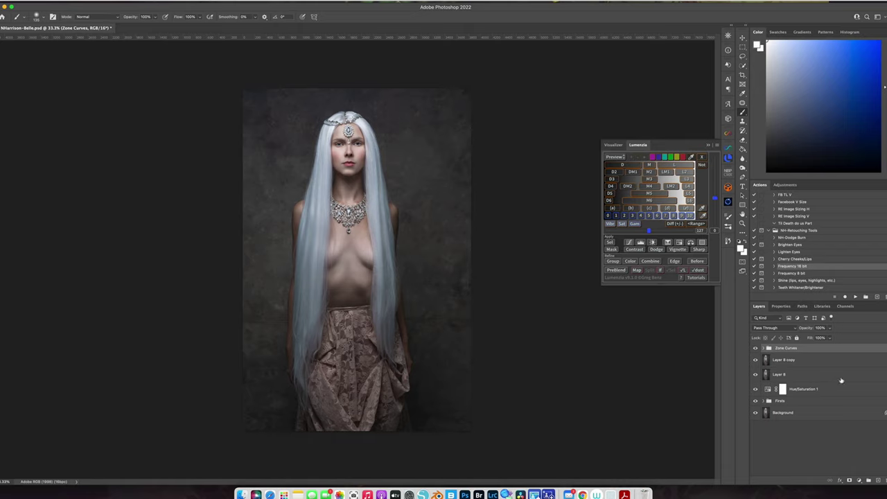
- Merge the Zone Curves group and the two pixel layers directly beneath it into a single layer
{"action": "left_click", "coordinate": [819, 374], "text": "shift"}
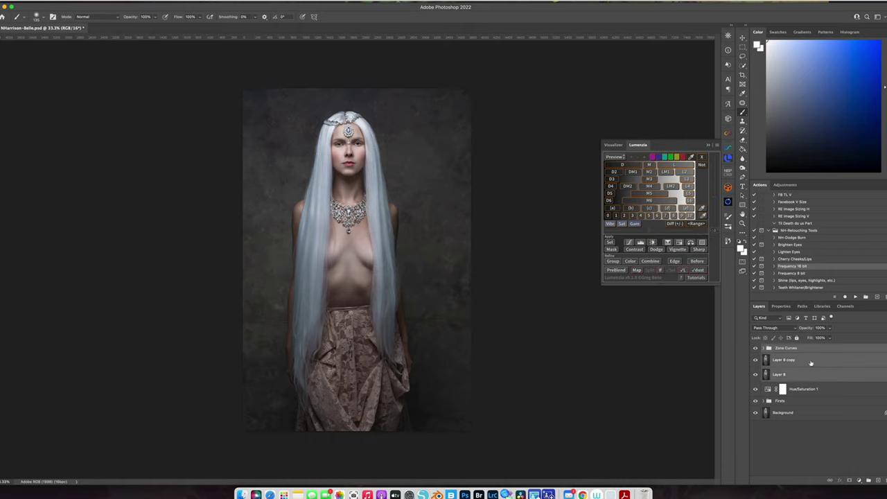
{"action": "right_click", "coordinate": [809, 364]}
{"action": "left_click", "coordinate": [766, 374]}
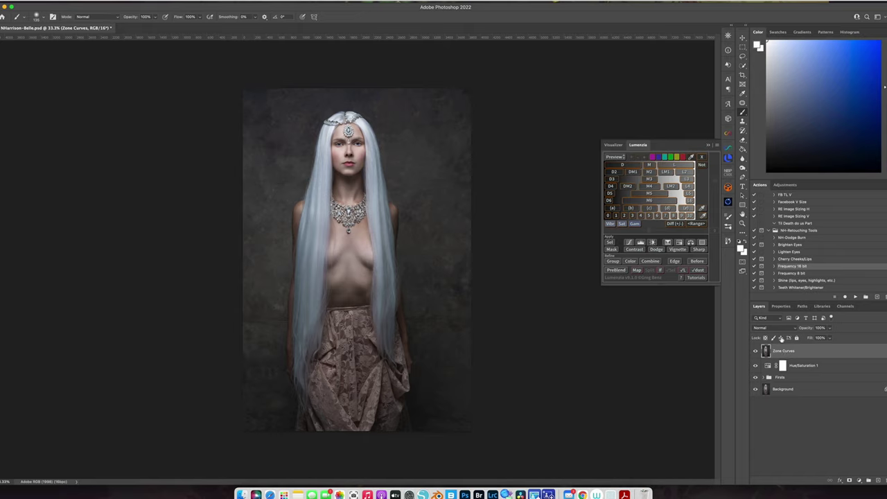
- Crop the portrait to a tighter frame ending at the waist, trimming both sides and the top and rotating it slightly
{"action": "left_click", "coordinate": [742, 75]}
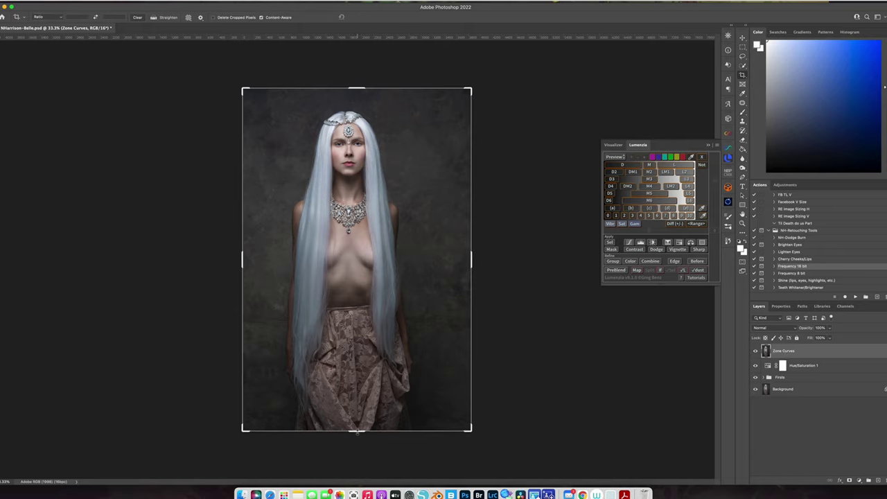
{"action": "left_click_drag", "start_coordinate": [357, 431], "coordinate": [359, 369]}
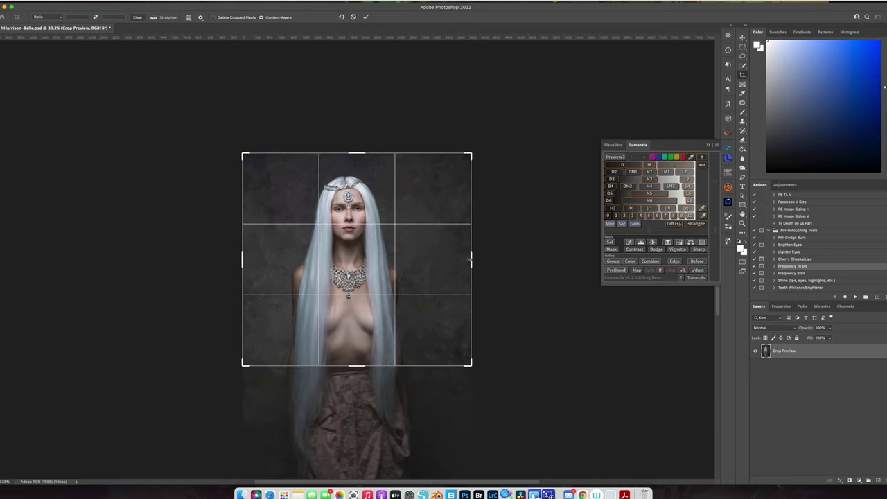
{"action": "left_click_drag", "start_coordinate": [471, 259], "coordinate": [460, 260]}
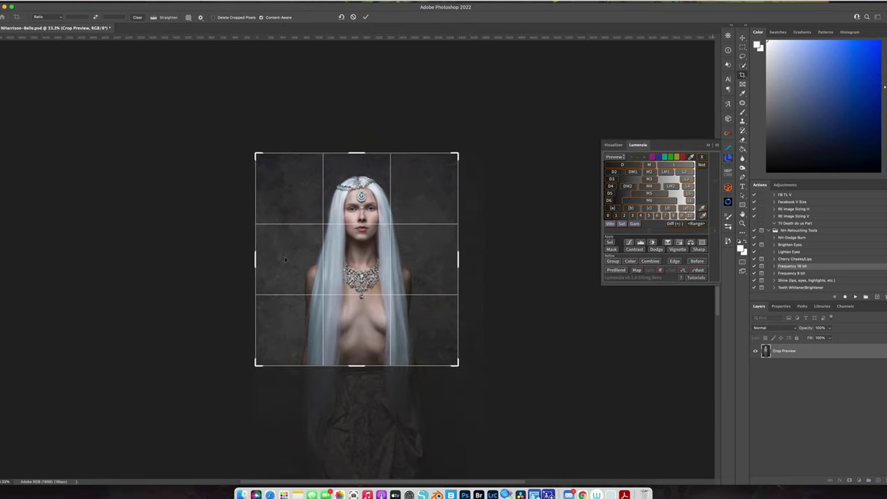
{"action": "left_click_drag", "start_coordinate": [254, 260], "coordinate": [263, 260]}
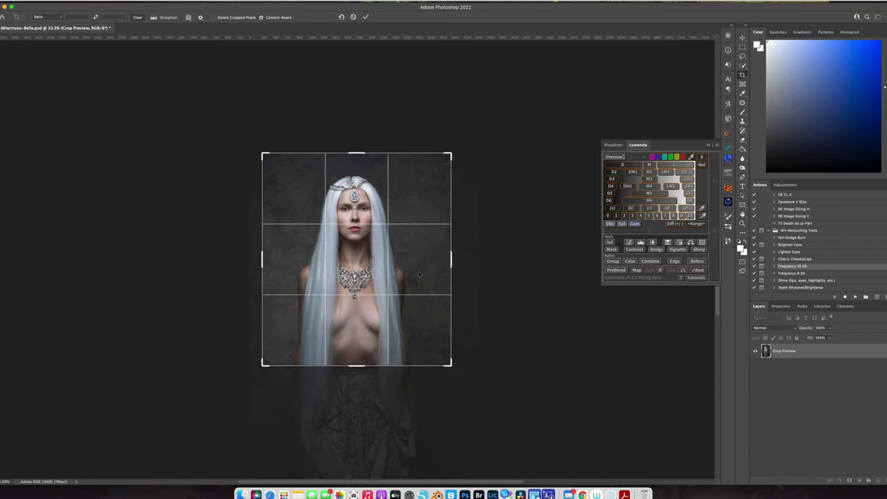
{"action": "left_click_drag", "start_coordinate": [460, 253], "coordinate": [465, 290]}
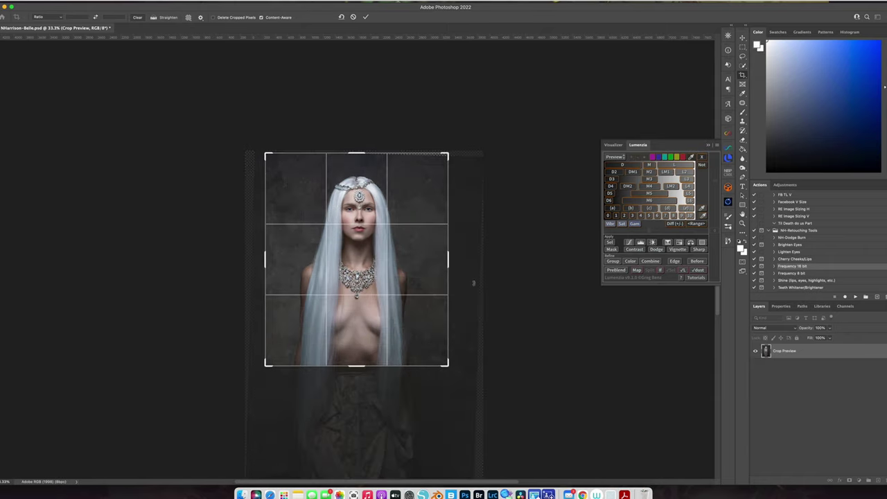
{"action": "left_click_drag", "start_coordinate": [357, 153], "coordinate": [357, 156]}
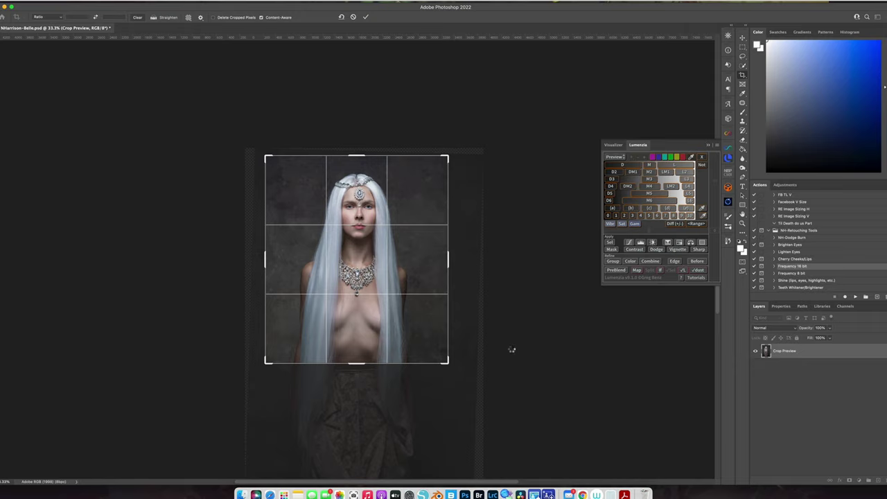
{"action": "key", "text": "Return"}
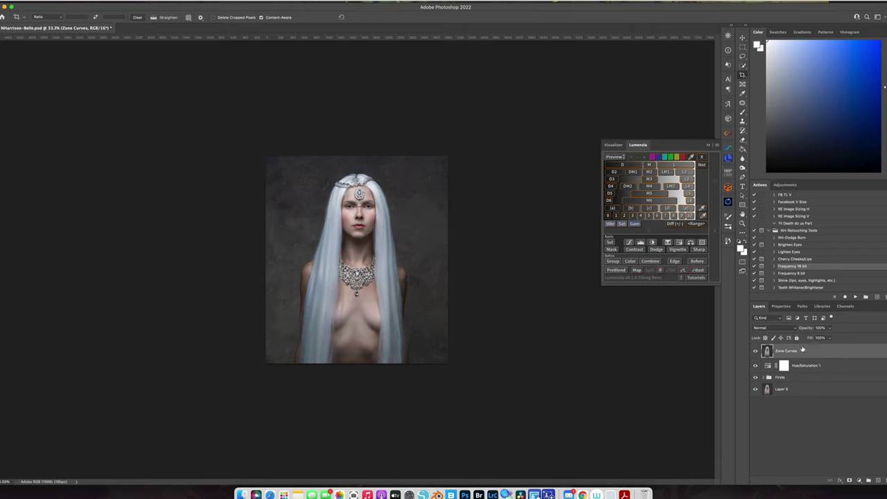
- Clean up the small skin blemishes on the left-hand cheek of the Zone Curves layer using the Patch tool
{"action": "key", "text": "super+1"}
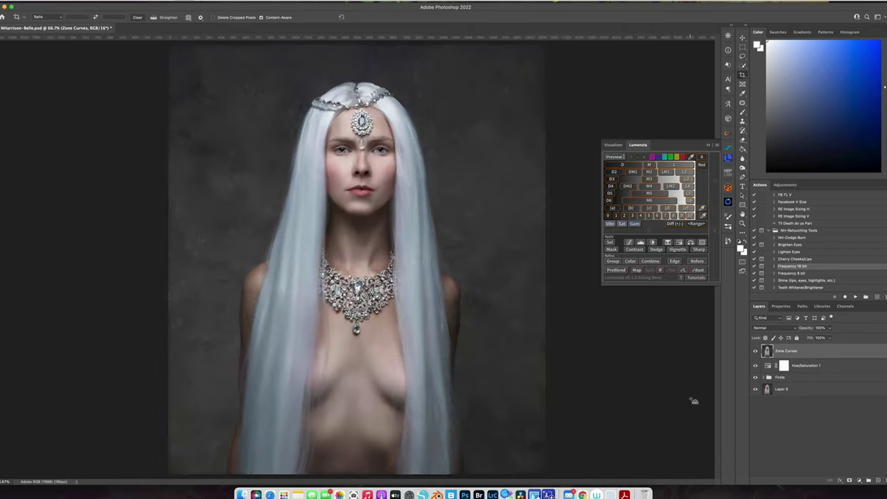
{"action": "scroll", "coordinate": [612, 296], "scroll_direction": "up", "scroll_amount": 5}
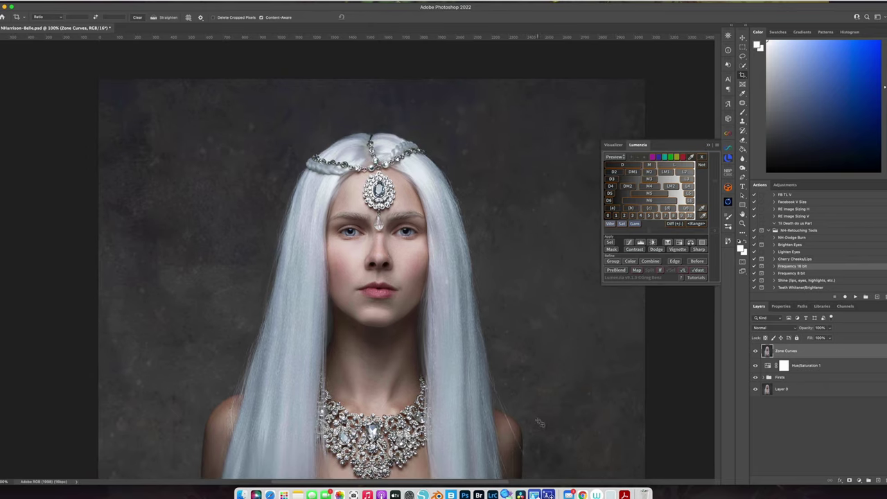
{"action": "key", "text": "super+equal"}
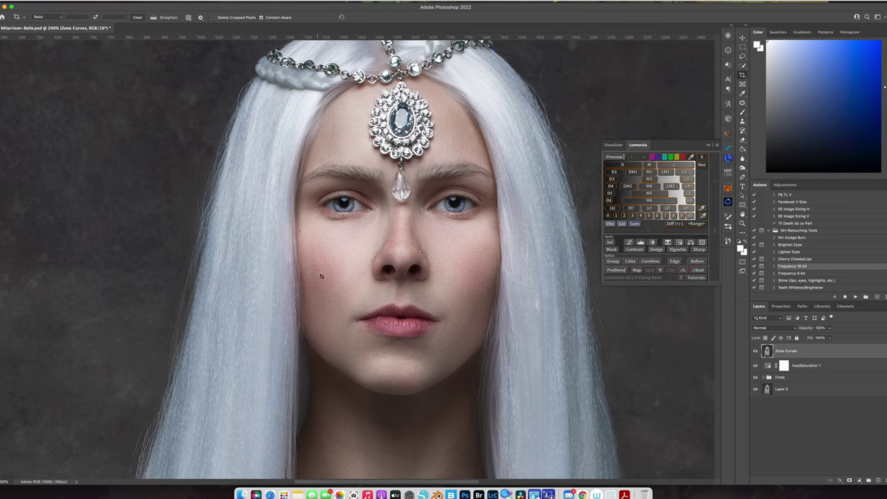
{"action": "left_click", "coordinate": [743, 103]}
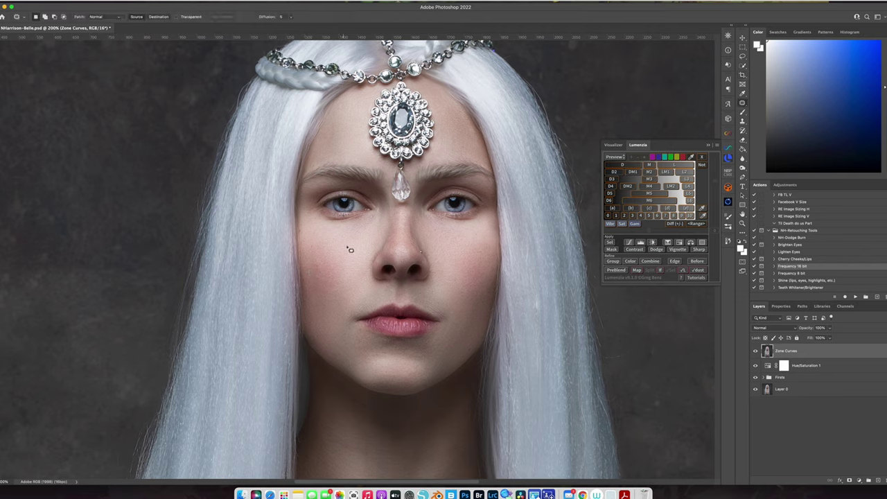
{"action": "mouse_move", "coordinate": [323, 270]}
{"action": "left_mouse_down"}
{"action": "mouse_move", "coordinate": [322, 284]}
{"action": "mouse_move", "coordinate": [335, 280]}
{"action": "left_mouse_up"}
{"action": "left_click_drag", "start_coordinate": [330, 259], "coordinate": [324, 280]}
{"action": "left_click_drag", "start_coordinate": [323, 279], "coordinate": [334, 285]}
- Add a new layer above Zone Curves and set its blend mode to Overlay
{"action": "scroll", "coordinate": [438, 303], "scroll_direction": "up", "scroll_amount": 3}
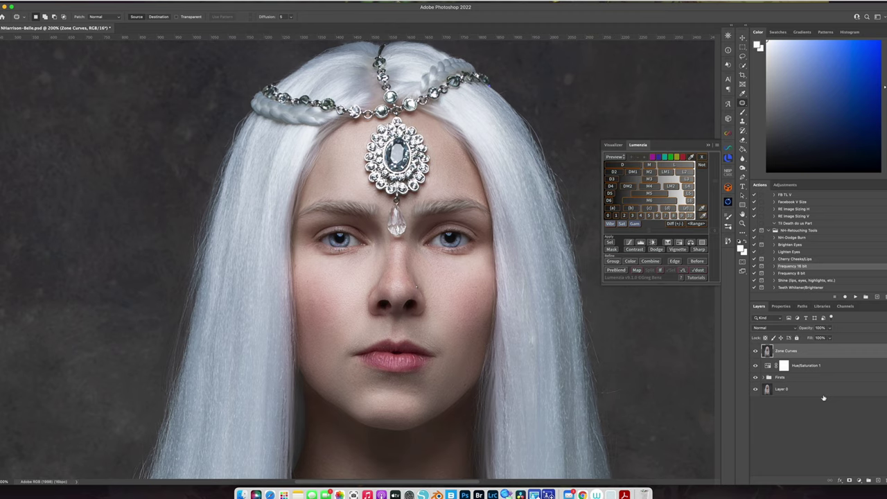
{"action": "left_click", "coordinate": [876, 481]}
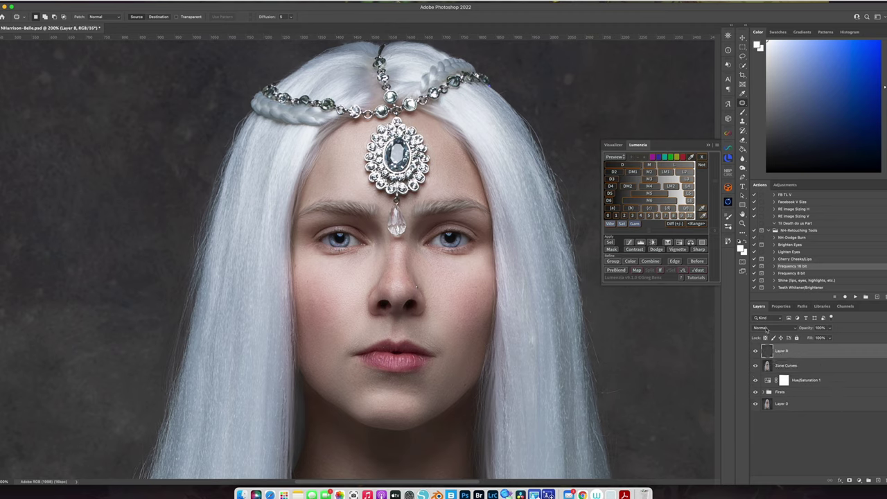
{"action": "left_click", "coordinate": [765, 330]}
{"action": "left_click", "coordinate": [772, 422]}
- Brighten both upper eyelids with a small soft brush, using a pale tone sampled from the hair
{"action": "left_click", "coordinate": [742, 112]}
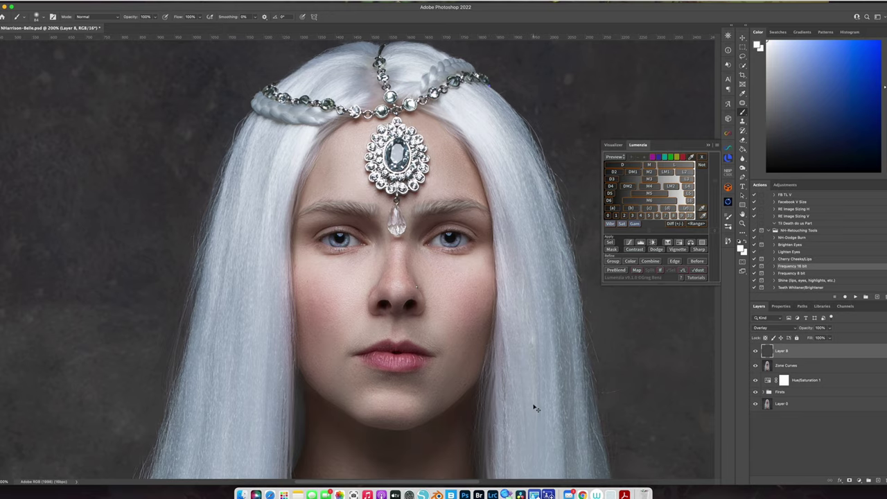
{"action": "key", "text": "super+equal"}
{"action": "left_click", "coordinate": [339, 200], "text": "alt"}
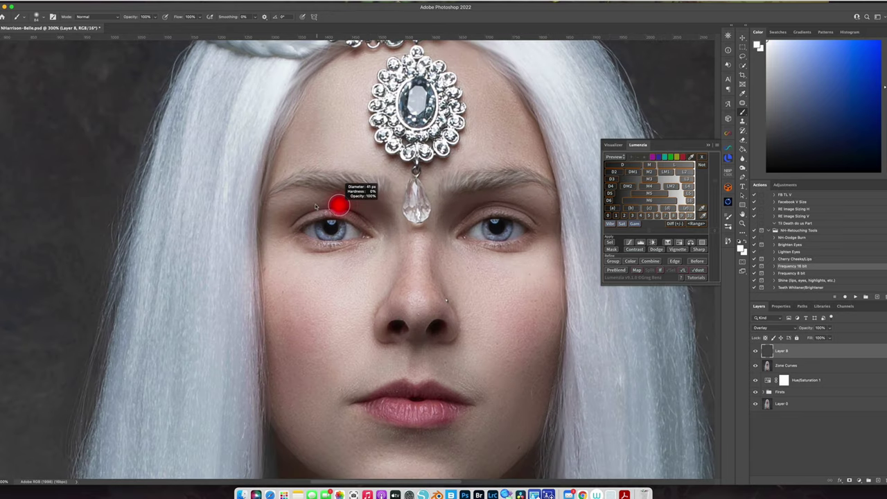
{"action": "left_click", "coordinate": [238, 193], "text": "alt"}
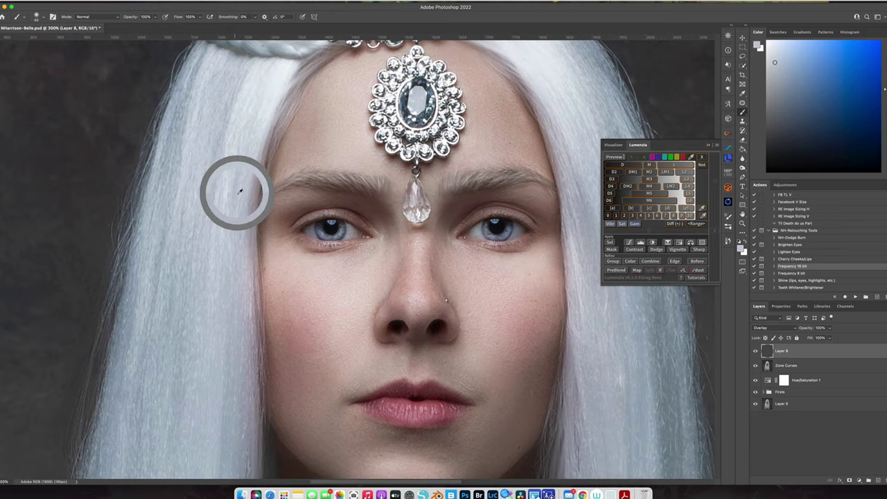
{"action": "mouse_move", "coordinate": [344, 217]}
{"action": "left_mouse_down"}
{"action": "mouse_move", "coordinate": [336, 217]}
{"action": "mouse_move", "coordinate": [350, 221]}
{"action": "mouse_move", "coordinate": [320, 217]}
{"action": "mouse_move", "coordinate": [340, 213]}
{"action": "mouse_move", "coordinate": [369, 227]}
{"action": "mouse_move", "coordinate": [318, 215]}
{"action": "mouse_move", "coordinate": [295, 225]}
{"action": "mouse_move", "coordinate": [329, 217]}
{"action": "left_mouse_up"}
{"action": "left_click", "coordinate": [358, 220]}
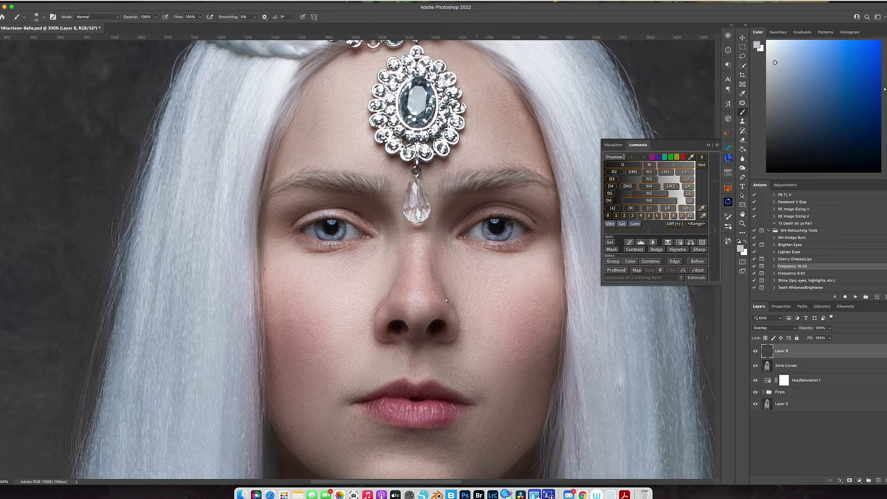
{"action": "mouse_move", "coordinate": [529, 221]}
{"action": "left_mouse_down"}
{"action": "mouse_move", "coordinate": [486, 214]}
{"action": "mouse_move", "coordinate": [459, 230]}
{"action": "mouse_move", "coordinate": [527, 219]}
{"action": "mouse_move", "coordinate": [464, 224]}
{"action": "left_mouse_up"}
{"action": "left_click_drag", "start_coordinate": [347, 213], "coordinate": [362, 219]}
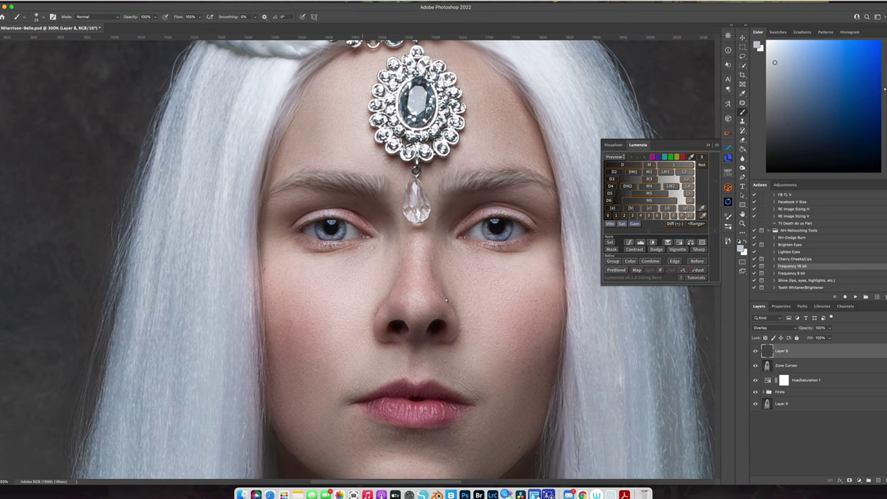
- Paint the same pale tone beneath the lower lash lines of both eyes
{"action": "mouse_move", "coordinate": [301, 236]}
{"action": "left_mouse_down"}
{"action": "mouse_move", "coordinate": [347, 244]}
{"action": "mouse_move", "coordinate": [326, 243]}
{"action": "left_mouse_up"}
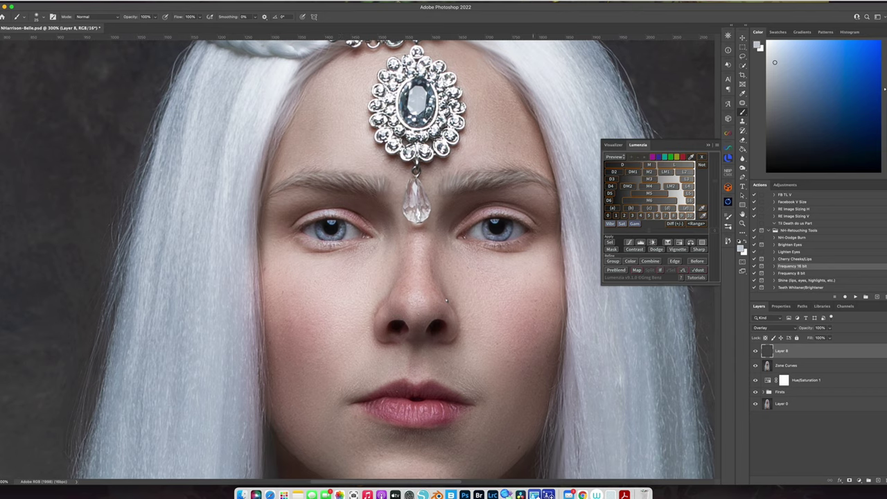
{"action": "left_click", "coordinate": [518, 243]}
{"action": "mouse_move", "coordinate": [469, 243]}
{"action": "left_mouse_down"}
{"action": "mouse_move", "coordinate": [527, 239]}
{"action": "mouse_move", "coordinate": [488, 242]}
{"action": "left_mouse_up"}
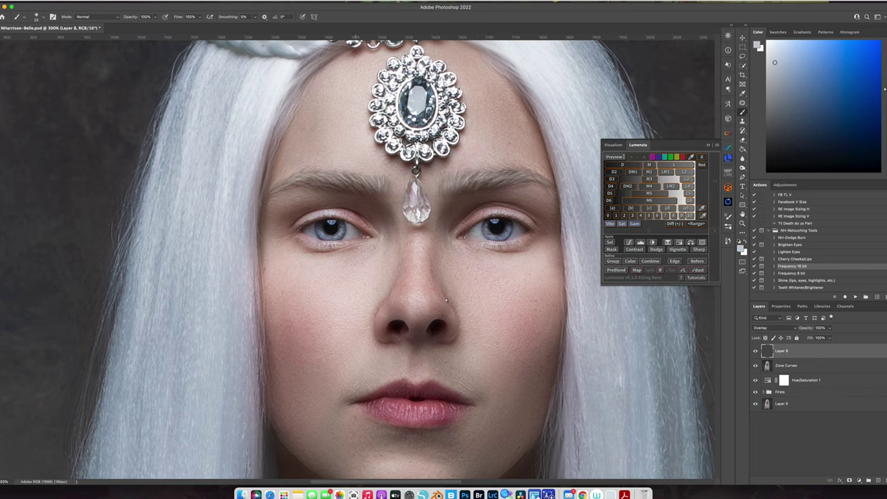
- Tint the upper eyelids pale blue and paint deeper blue along their creases on a second new Overlay layer
{"action": "left_click", "coordinate": [789, 61]}
{"action": "left_click", "coordinate": [866, 480]}
{"action": "left_click", "coordinate": [765, 329]}
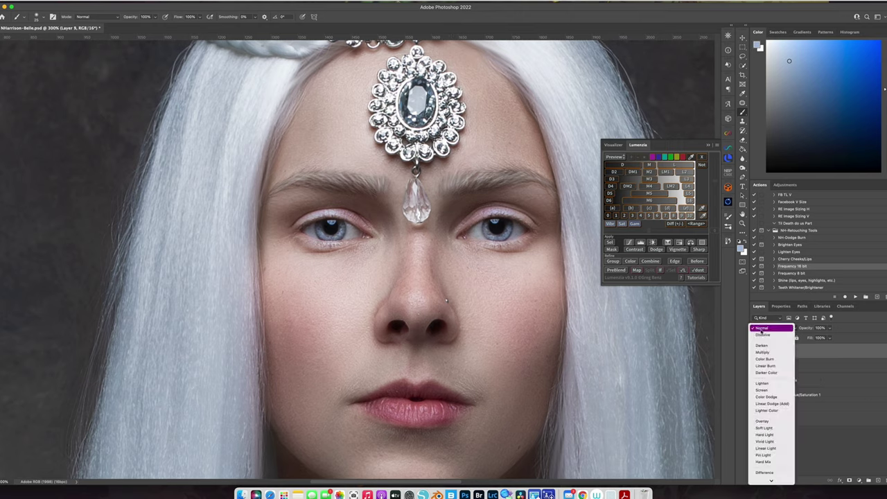
{"action": "left_click", "coordinate": [763, 421]}
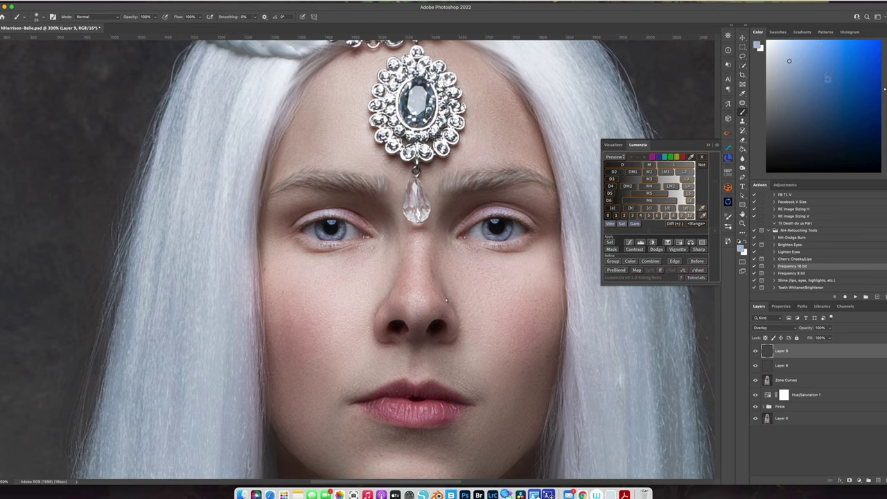
{"action": "left_click", "coordinate": [831, 78]}
- Paint peach and soft red eyeshadow around the outer corners of both eyes
{"action": "left_click", "coordinate": [446, 301], "text": "alt"}
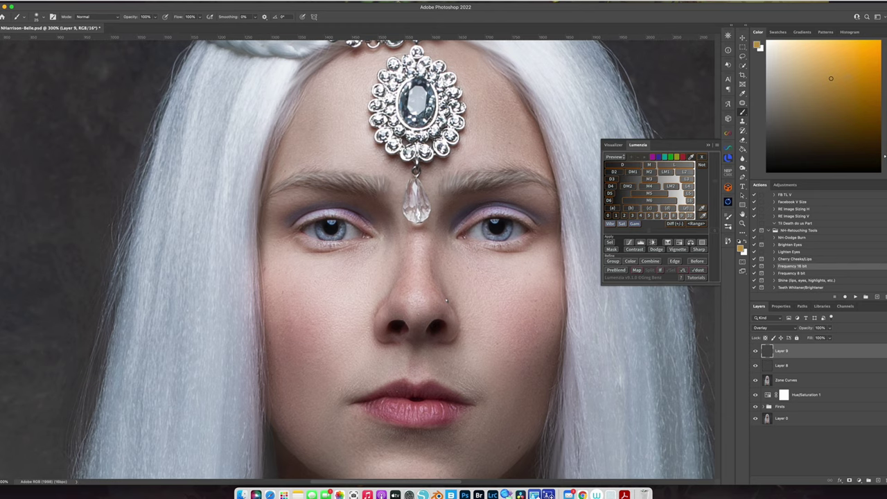
{"action": "left_click", "coordinate": [845, 75]}
{"action": "left_click_drag", "start_coordinate": [885, 156], "coordinate": [885, 164]}
{"action": "left_click_drag", "start_coordinate": [807, 61], "coordinate": [800, 55]}
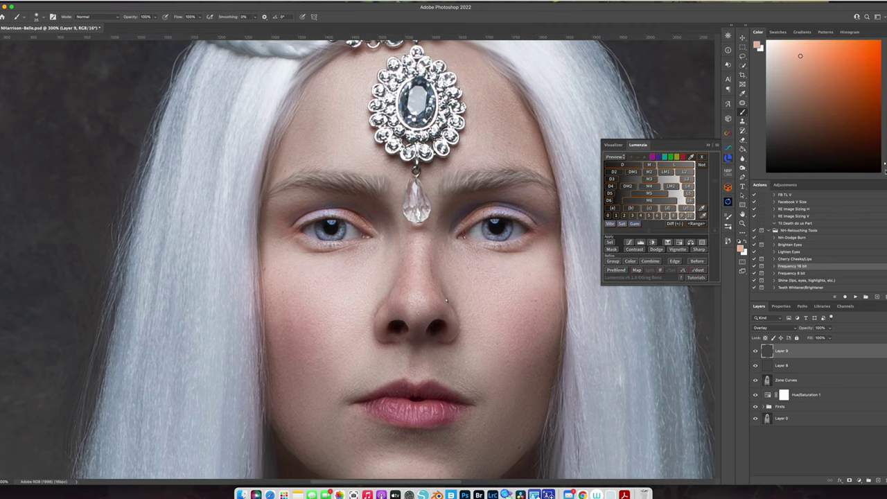
{"action": "left_click_drag", "start_coordinate": [885, 165], "coordinate": [884, 167]}
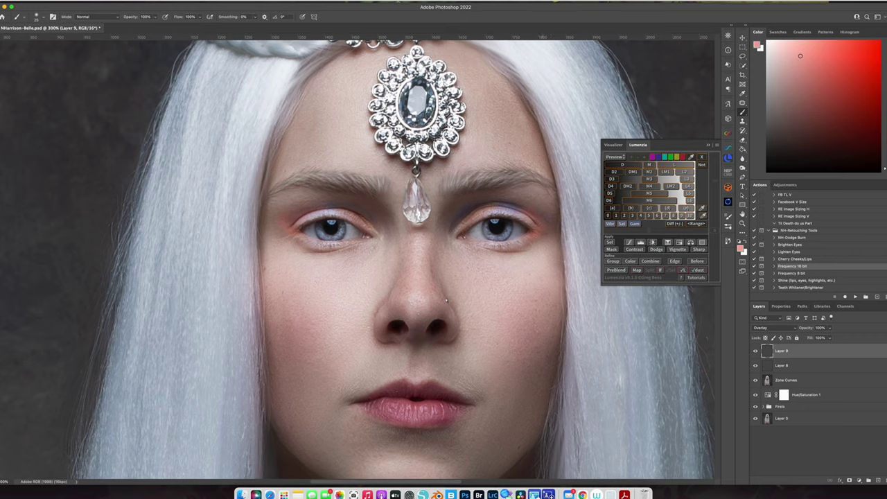
{"action": "key", "text": "super+minus"}
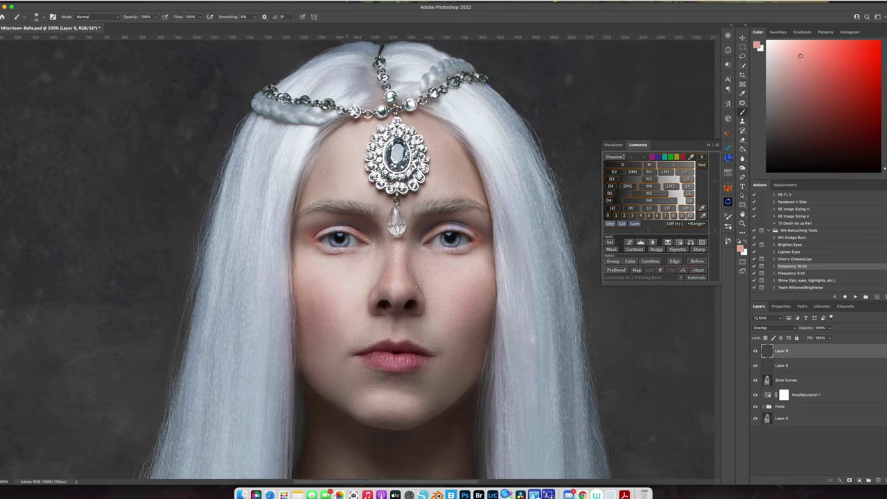
- Lower the brush flow to 8% and softly build up highlights around both eyes with very pale and near-white tones
{"action": "left_click", "coordinate": [200, 16]}
{"action": "left_click_drag", "start_coordinate": [171, 27], "coordinate": [169, 27]}
{"action": "left_click_drag", "start_coordinate": [363, 241], "coordinate": [353, 241]}
{"action": "left_click", "coordinate": [786, 44]}
{"action": "left_click", "coordinate": [783, 45]}
{"action": "left_click", "coordinate": [778, 66]}
{"action": "left_click", "coordinate": [773, 69]}
{"action": "mouse_move", "coordinate": [772, 70]}
{"action": "left_mouse_down"}
{"action": "mouse_move", "coordinate": [780, 54]}
{"action": "mouse_move", "coordinate": [769, 43]}
{"action": "left_mouse_up"}
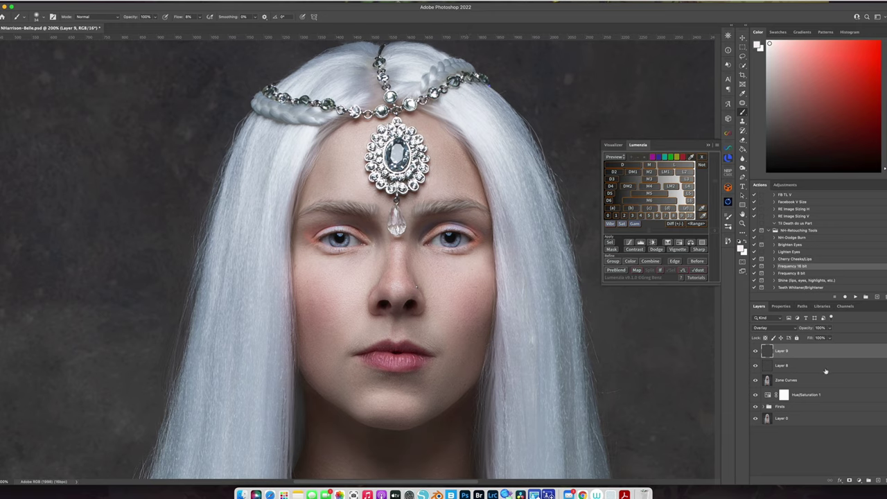
- Compare the eye makeup with the top layer hidden and shown, and reduce that layer's opacity to about 49%
{"action": "left_click", "coordinate": [756, 352]}
{"action": "left_click", "coordinate": [756, 352]}
{"action": "left_click", "coordinate": [829, 327]}
{"action": "left_click_drag", "start_coordinate": [835, 338], "coordinate": [811, 337]}
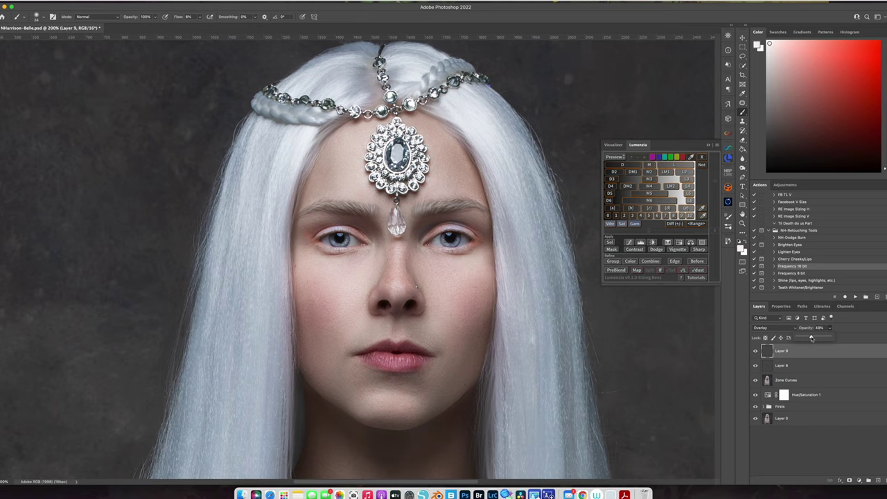
- Check the lower eye makeup layer by toggling its visibility, and reduce its opacity to 77%
{"action": "left_click", "coordinate": [755, 365]}
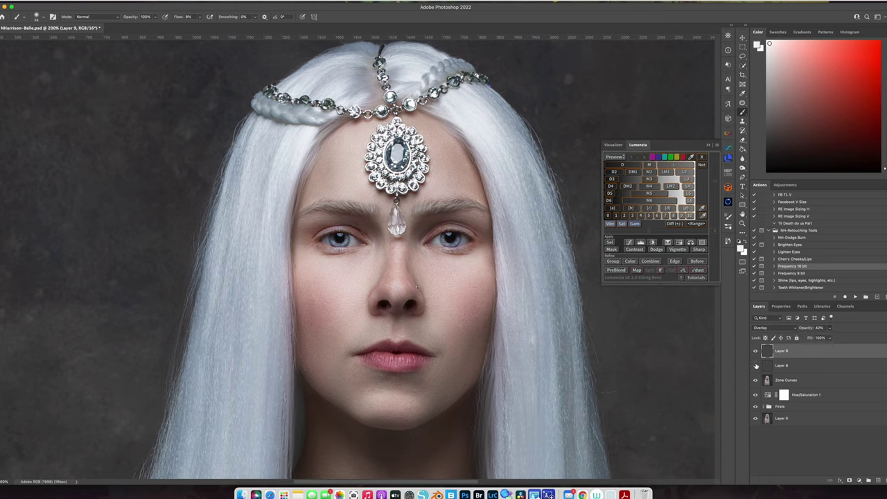
{"action": "left_click", "coordinate": [797, 366]}
{"action": "left_click", "coordinate": [831, 328]}
{"action": "left_click_drag", "start_coordinate": [830, 338], "coordinate": [824, 337]}
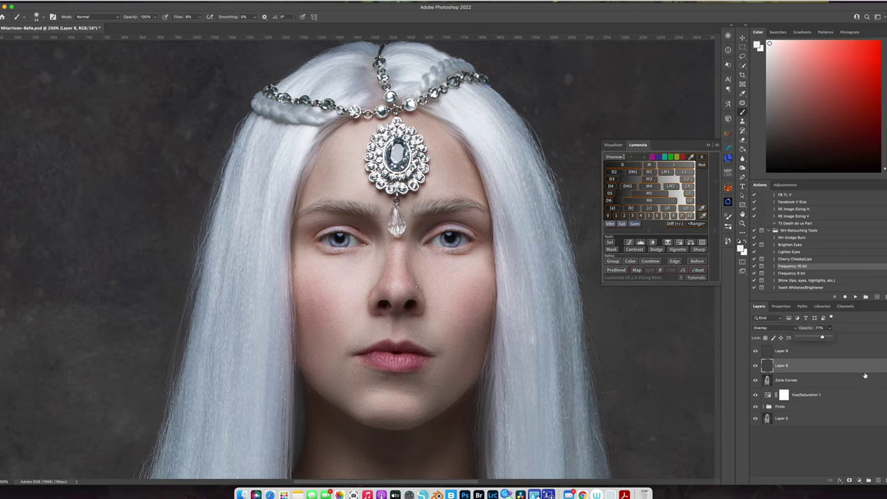
{"action": "left_click", "coordinate": [773, 369]}
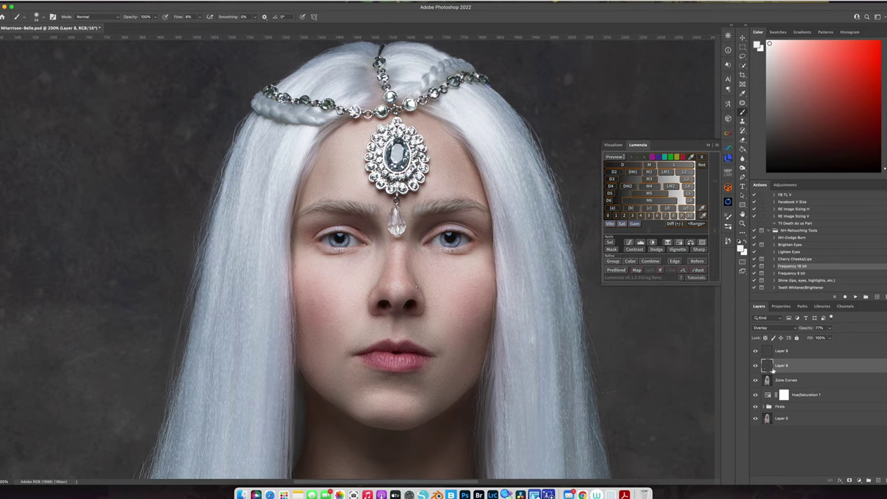
- Merge the two Overlay makeup layers with the Zone Curves layer beneath them
{"action": "left_click", "coordinate": [804, 352]}
{"action": "left_click", "coordinate": [819, 380], "text": "shift"}
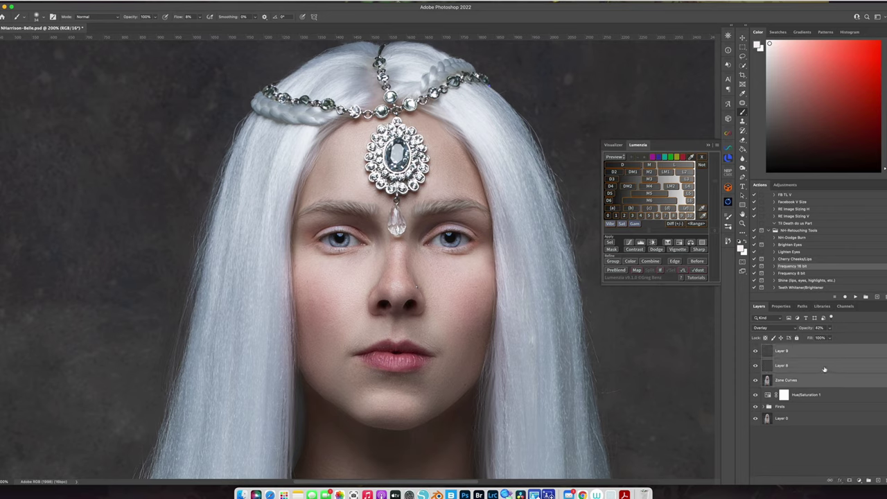
{"action": "right_click", "coordinate": [824, 370]}
{"action": "left_click", "coordinate": [782, 373]}
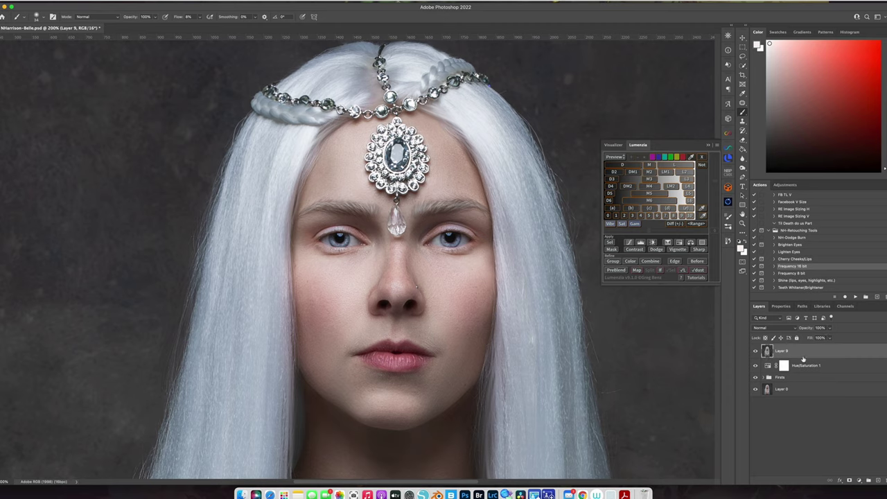
- Add a new Soft Light layer and touch up the eyes with pale blue sampled from the hair and dark grey from the eye
{"action": "left_click", "coordinate": [868, 479]}
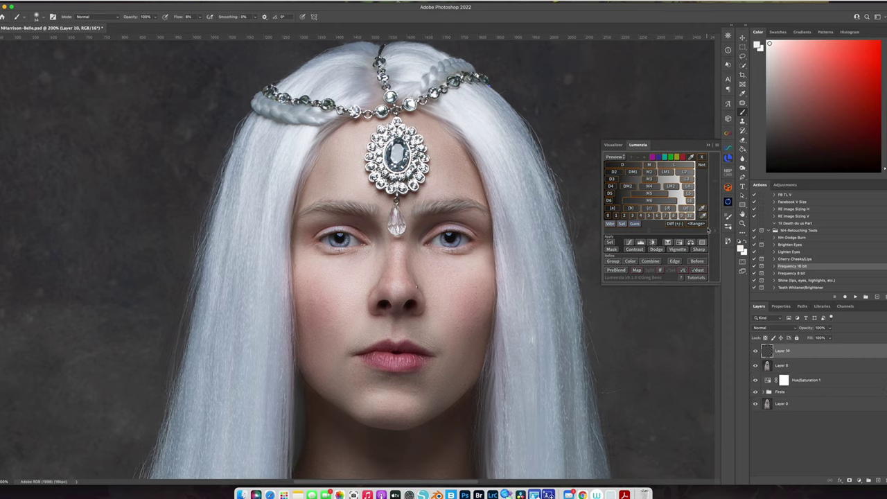
{"action": "left_click", "coordinate": [771, 328]}
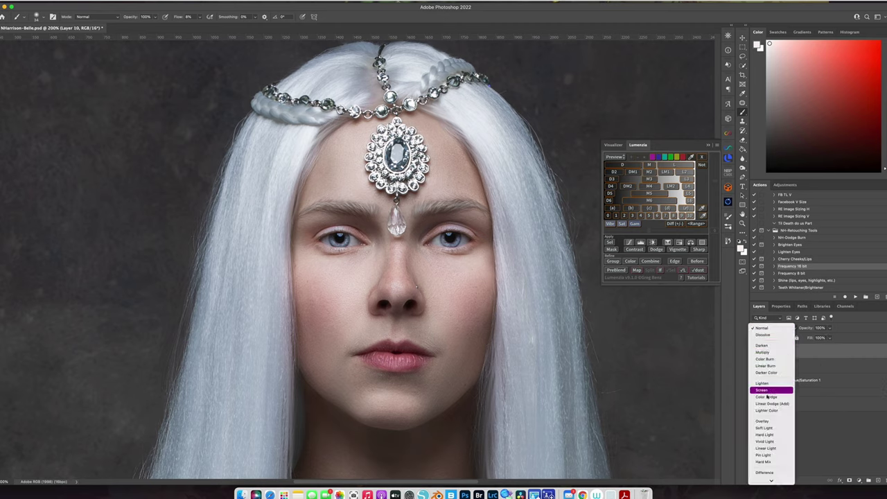
{"action": "left_click", "coordinate": [764, 427]}
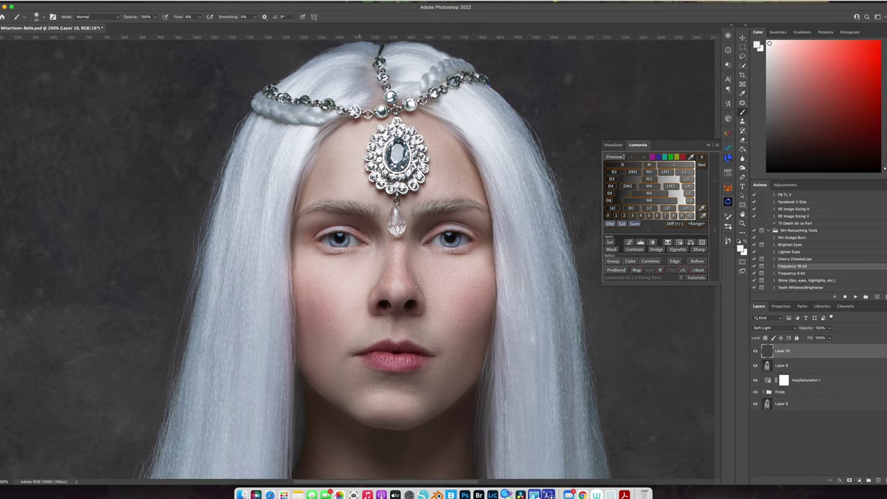
{"action": "left_click", "coordinate": [268, 202], "text": "alt"}
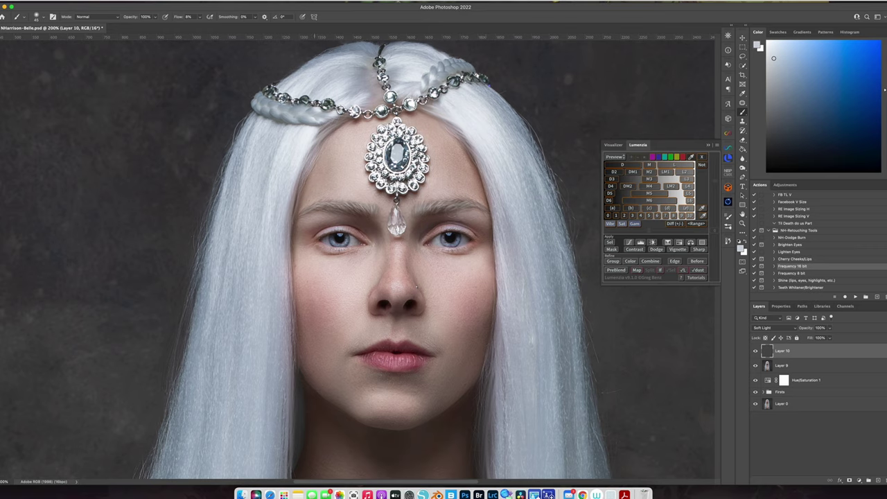
{"action": "left_click", "coordinate": [341, 240], "text": "alt"}
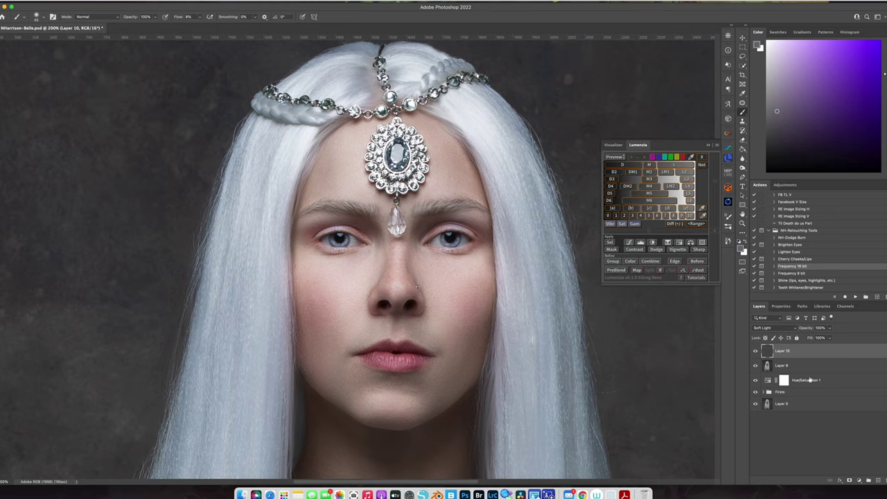
- Add a new Multiply layer and darken the upper lash lines and outer corners of both eyes with deep, near-black violet
{"action": "left_click", "coordinate": [877, 480]}
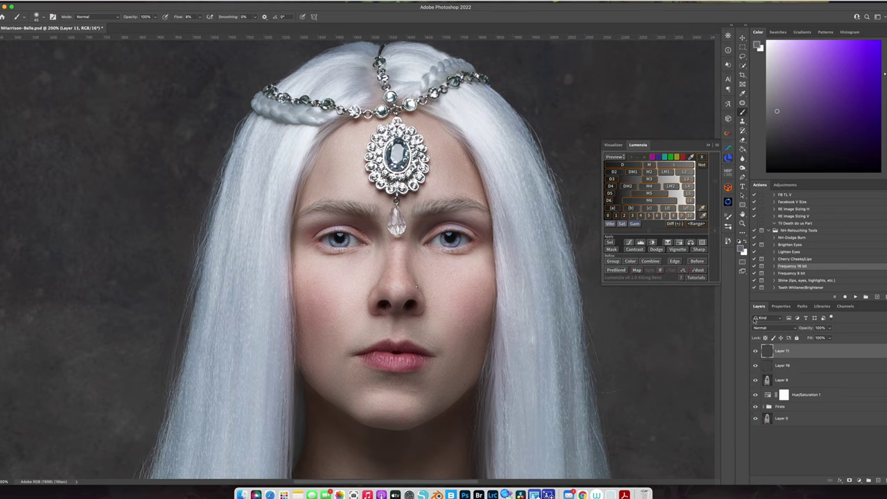
{"action": "left_click", "coordinate": [762, 327]}
{"action": "left_click", "coordinate": [763, 353]}
{"action": "left_click", "coordinate": [785, 151]}
{"action": "left_click_drag", "start_coordinate": [321, 235], "coordinate": [307, 235]}
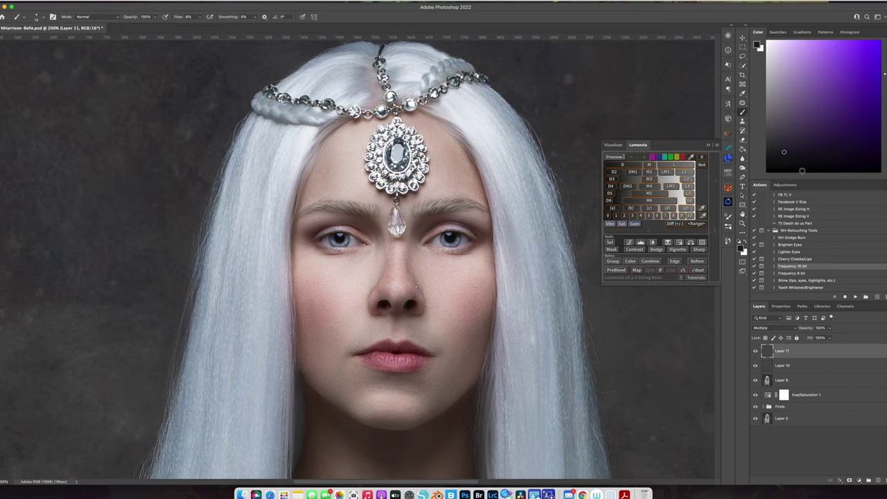
{"action": "left_click", "coordinate": [777, 169]}
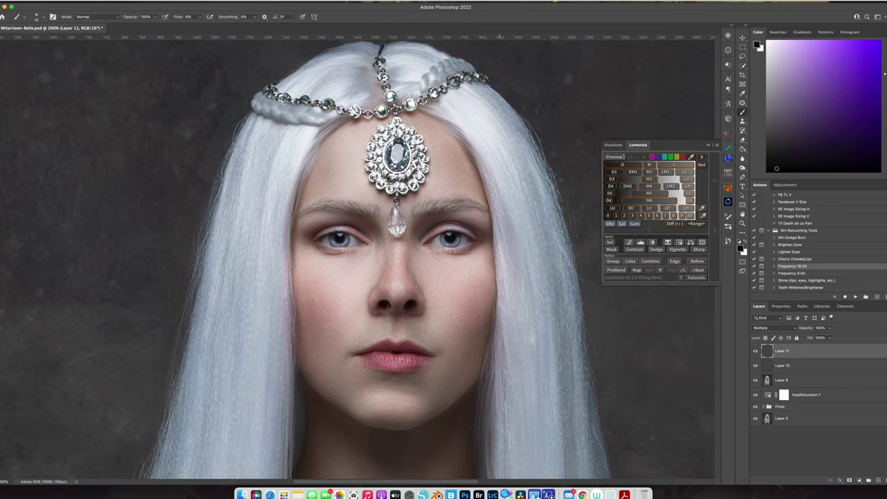
- Compare the eyes with the Multiply and Soft Light layers each hidden and shown
{"action": "key", "text": "super+minus"}
{"action": "left_click", "coordinate": [756, 352]}
{"action": "left_click", "coordinate": [756, 352]}
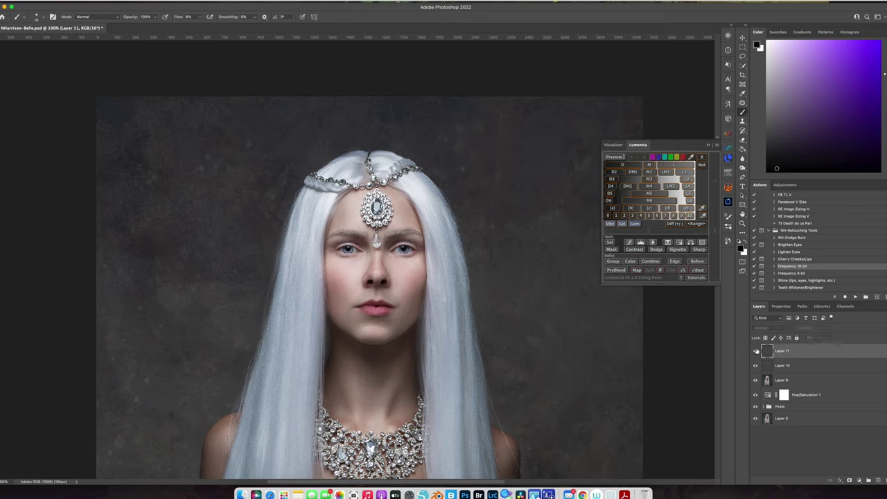
{"action": "left_click", "coordinate": [756, 365]}
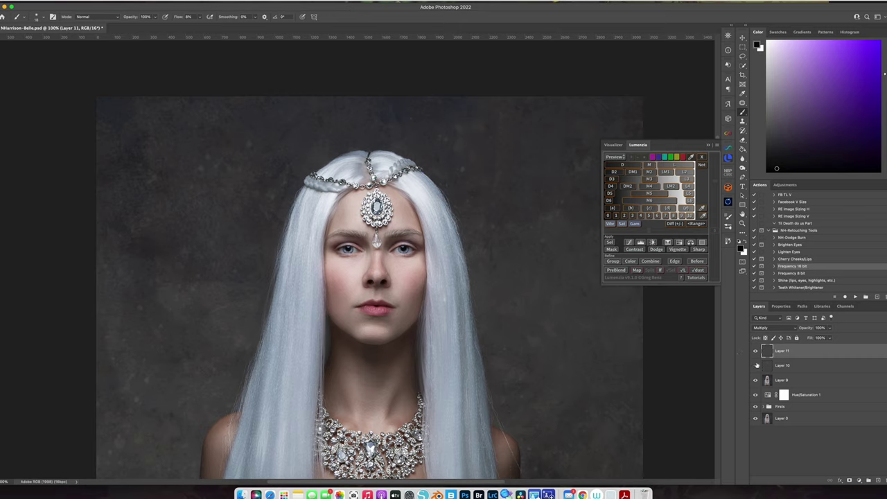
{"action": "left_click", "coordinate": [756, 365]}
- Merge the Multiply and Soft Light eye layers with the portrait layer below, and compare the image with the merged layer hidden and shown
{"action": "left_click", "coordinate": [816, 381], "text": "shift"}
{"action": "right_click", "coordinate": [823, 368]}
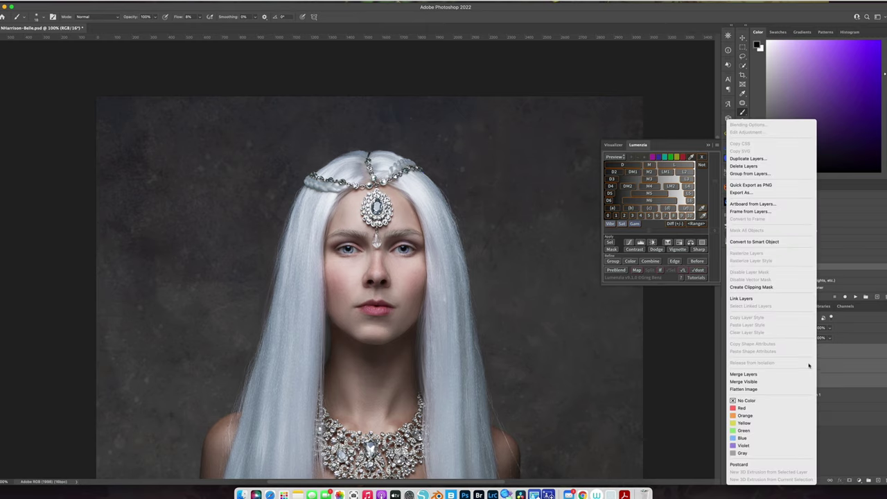
{"action": "left_click", "coordinate": [774, 377]}
{"action": "left_click", "coordinate": [755, 352]}
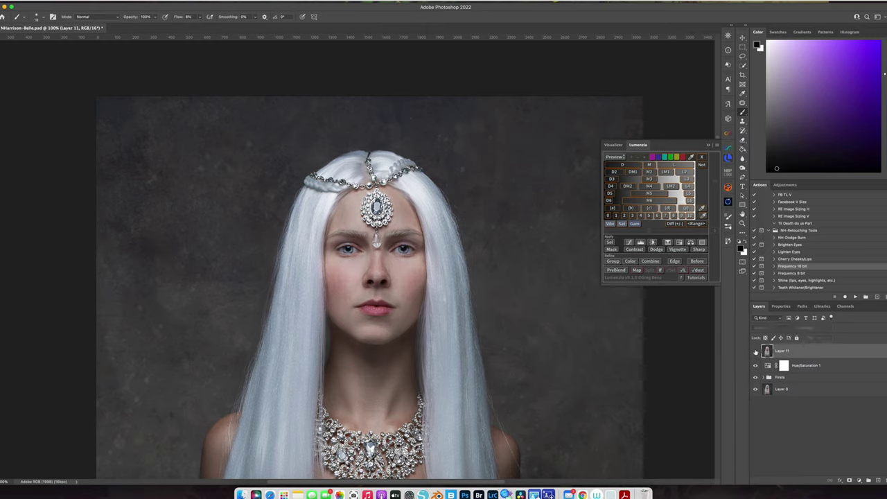
{"action": "left_click", "coordinate": [755, 352]}
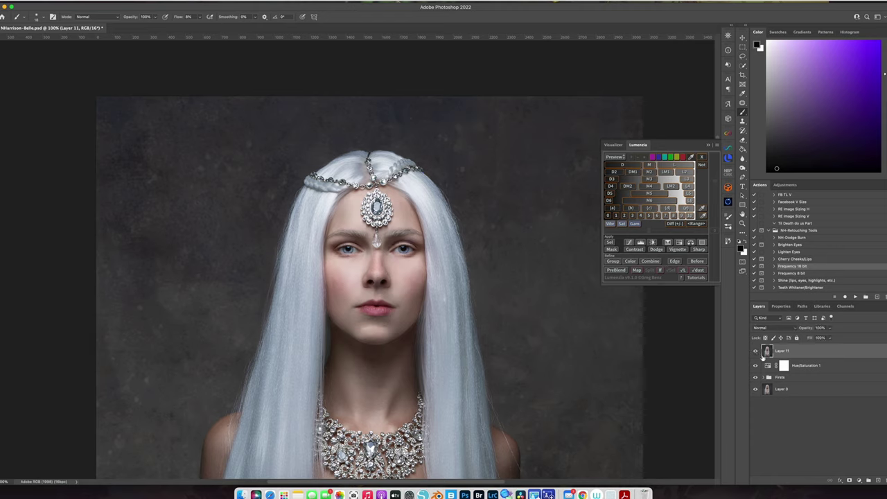
{"action": "left_click", "coordinate": [755, 351]}
{"action": "left_click", "coordinate": [756, 352]}
- Add a new layer for eyelashes and set up the NH-Hair 2 brush with pale grey-blue and 100% flow
{"action": "left_click", "coordinate": [874, 482]}
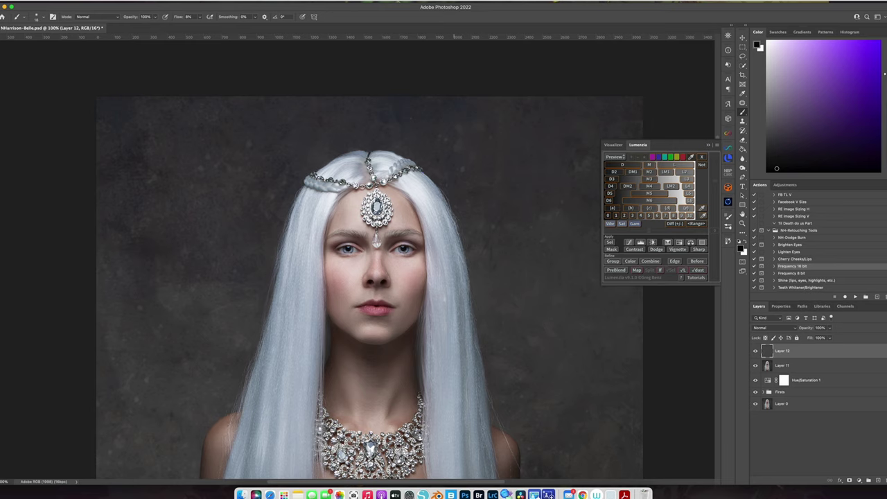
{"action": "key", "text": "super+equal"}
{"action": "key", "text": "super+equal"}
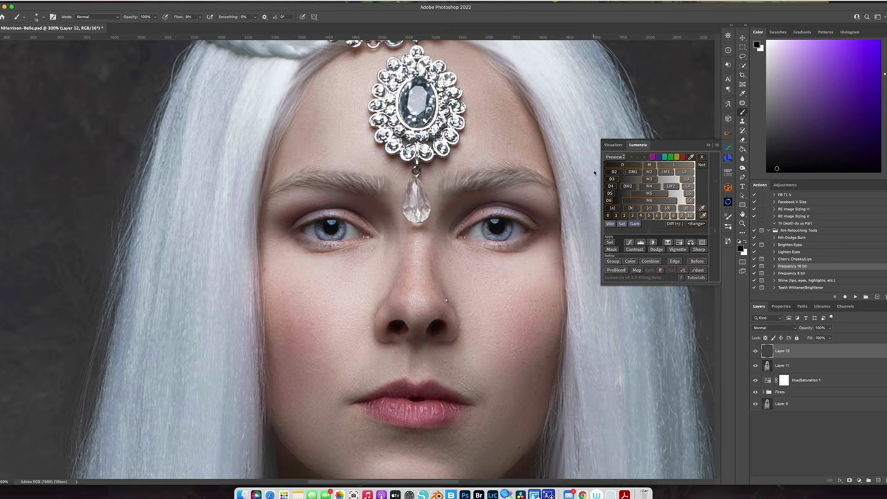
{"action": "key", "text": "x"}
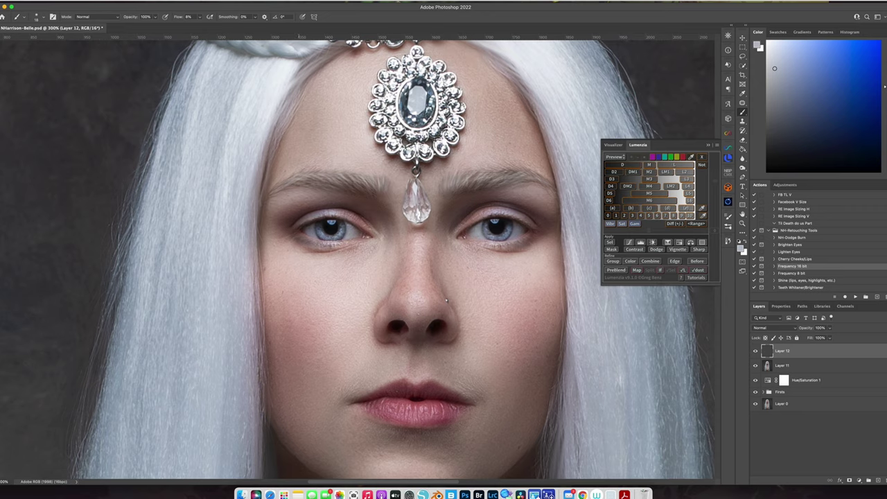
{"action": "left_click", "coordinate": [199, 16]}
{"action": "left_click_drag", "start_coordinate": [201, 27], "coordinate": [232, 27]}
{"action": "left_click", "coordinate": [412, 281]}
{"action": "right_click", "coordinate": [412, 282]}
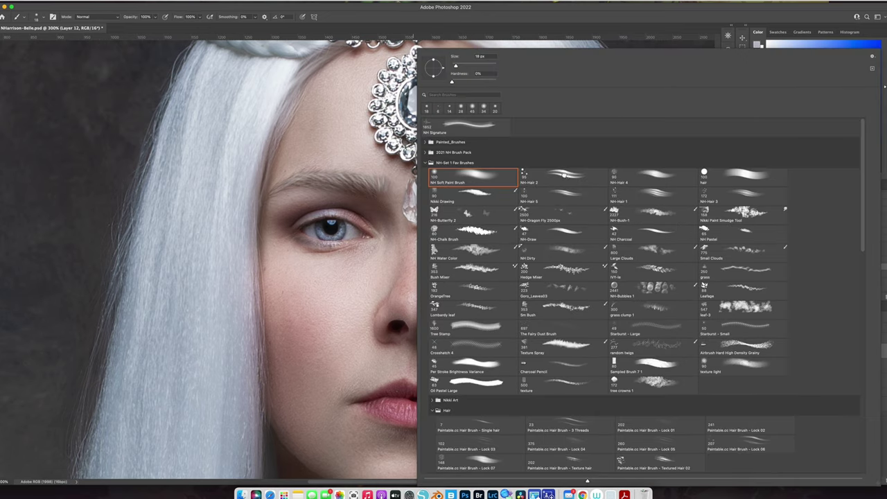
{"action": "left_click", "coordinate": [561, 176]}
{"action": "double_click", "coordinate": [561, 177]}
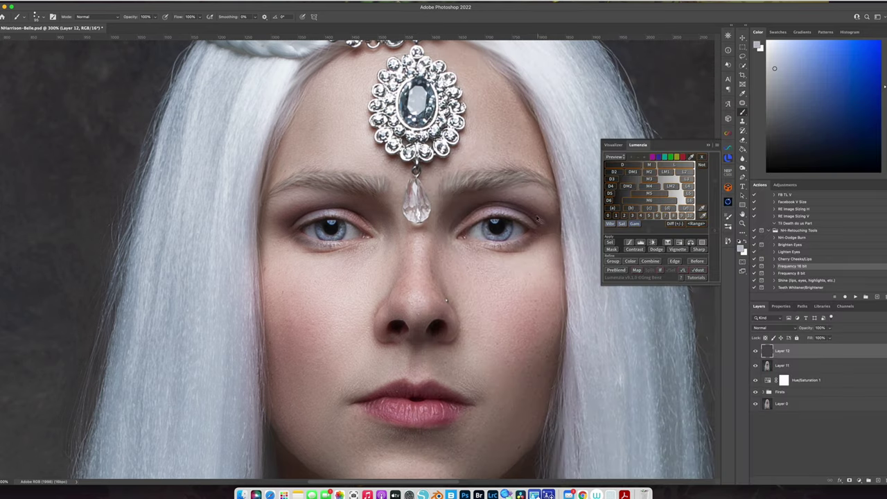
- Paint fine pale eyelashes along the upper and lower lids of both eyes
{"action": "left_click_drag", "start_coordinate": [534, 217], "coordinate": [477, 217]}
{"action": "mouse_move", "coordinate": [547, 217]}
{"action": "left_mouse_down"}
{"action": "mouse_move", "coordinate": [558, 216]}
{"action": "mouse_move", "coordinate": [538, 223]}
{"action": "mouse_move", "coordinate": [534, 214]}
{"action": "mouse_move", "coordinate": [520, 217]}
{"action": "mouse_move", "coordinate": [530, 209]}
{"action": "mouse_move", "coordinate": [518, 206]}
{"action": "mouse_move", "coordinate": [531, 211]}
{"action": "left_mouse_up"}
{"action": "mouse_move", "coordinate": [305, 230]}
{"action": "left_mouse_down"}
{"action": "mouse_move", "coordinate": [285, 222]}
{"action": "mouse_move", "coordinate": [306, 220]}
{"action": "mouse_move", "coordinate": [294, 213]}
{"action": "mouse_move", "coordinate": [283, 223]}
{"action": "mouse_move", "coordinate": [303, 211]}
{"action": "mouse_move", "coordinate": [312, 217]}
{"action": "mouse_move", "coordinate": [307, 208]}
{"action": "mouse_move", "coordinate": [318, 216]}
{"action": "mouse_move", "coordinate": [317, 208]}
{"action": "mouse_move", "coordinate": [344, 208]}
{"action": "left_mouse_up"}
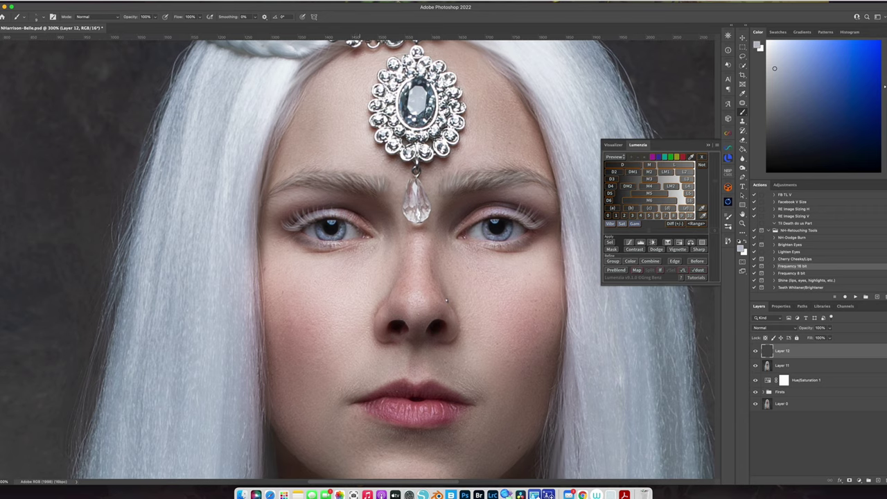
{"action": "mouse_move", "coordinate": [506, 210]}
{"action": "left_mouse_down"}
{"action": "mouse_move", "coordinate": [513, 203]}
{"action": "mouse_move", "coordinate": [499, 200]}
{"action": "mouse_move", "coordinate": [460, 220]}
{"action": "left_mouse_up"}
{"action": "left_click_drag", "start_coordinate": [536, 243], "coordinate": [533, 237]}
- Brighten the eyelashes of both eyes with additional pure white strokes
{"action": "left_click", "coordinate": [767, 41]}
{"action": "mouse_move", "coordinate": [525, 226]}
{"action": "left_mouse_down"}
{"action": "mouse_move", "coordinate": [542, 216]}
{"action": "mouse_move", "coordinate": [481, 207]}
{"action": "left_mouse_up"}
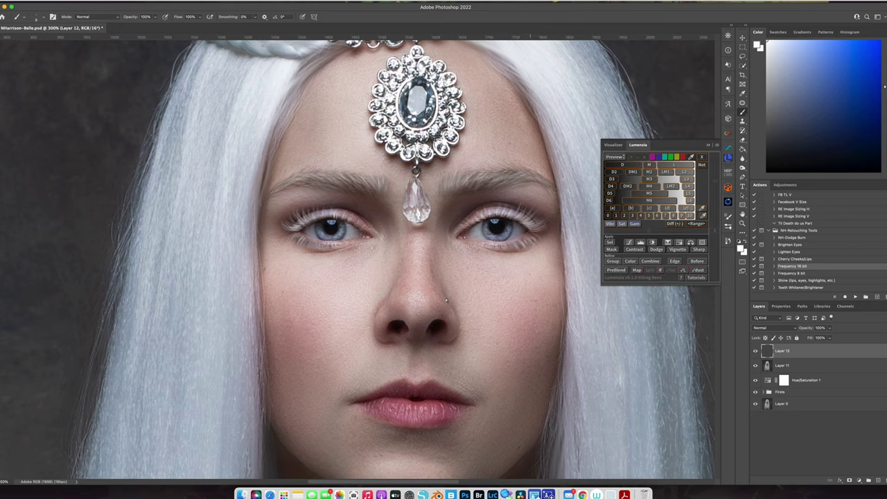
{"action": "left_click_drag", "start_coordinate": [531, 229], "coordinate": [553, 216]}
- Reduce the pale lash layer's opacity to about 79% and compare the eyes with that layer hidden and shown
{"action": "key", "text": "super+minus"}
{"action": "key", "text": "super+minus"}
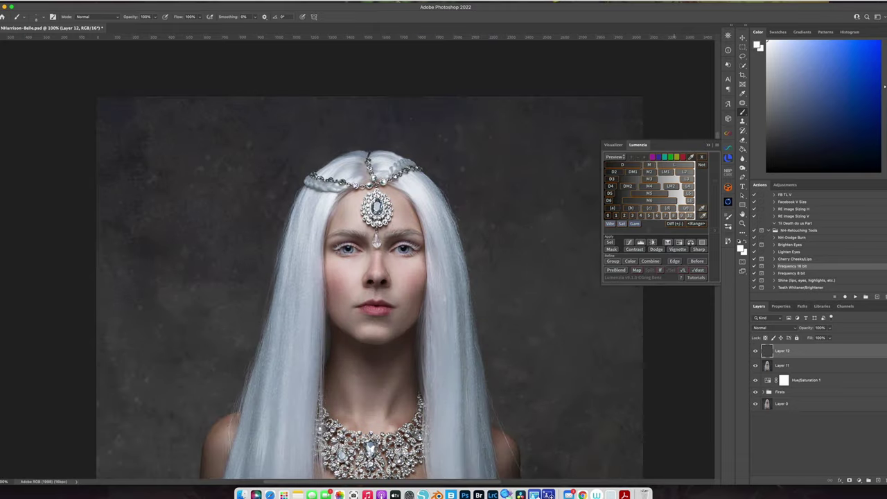
{"action": "left_click_drag", "start_coordinate": [830, 328], "coordinate": [824, 339]}
{"action": "left_click", "coordinate": [756, 351]}
{"action": "left_click", "coordinate": [755, 350]}
{"action": "key", "text": "super+equal"}
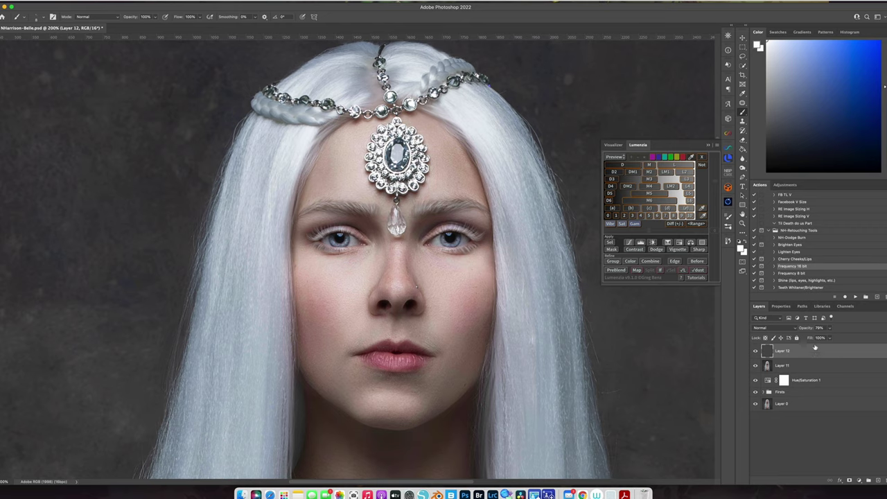
{"action": "left_click", "coordinate": [830, 329]}
{"action": "left_click_drag", "start_coordinate": [823, 337], "coordinate": [825, 338]}
- Add a new layer beneath the pale lashes and paint fine black lashes around both eyes
{"action": "left_click", "coordinate": [818, 366]}
{"action": "left_click", "coordinate": [818, 366]}
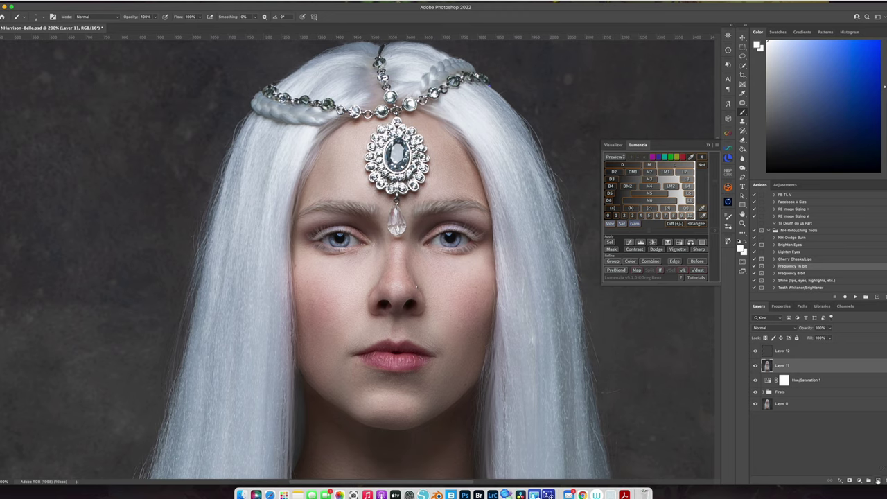
{"action": "left_click", "coordinate": [877, 480]}
{"action": "key", "text": "d"}
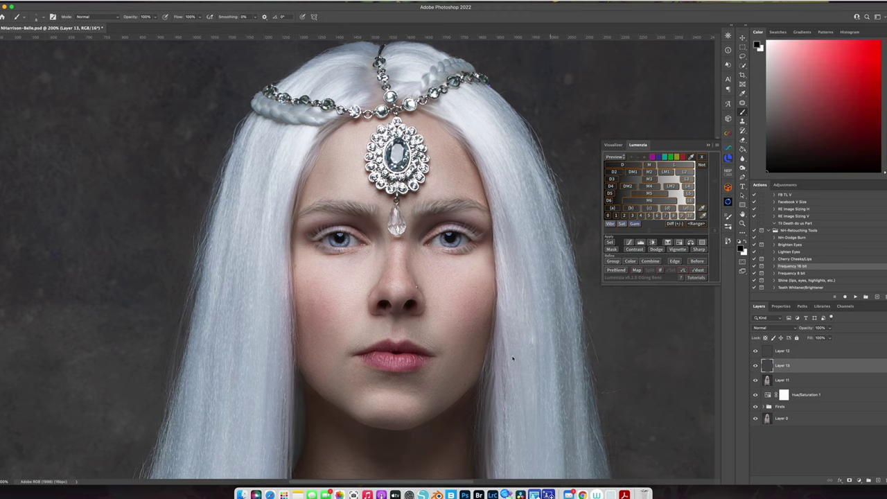
{"action": "key", "text": "super+equal"}
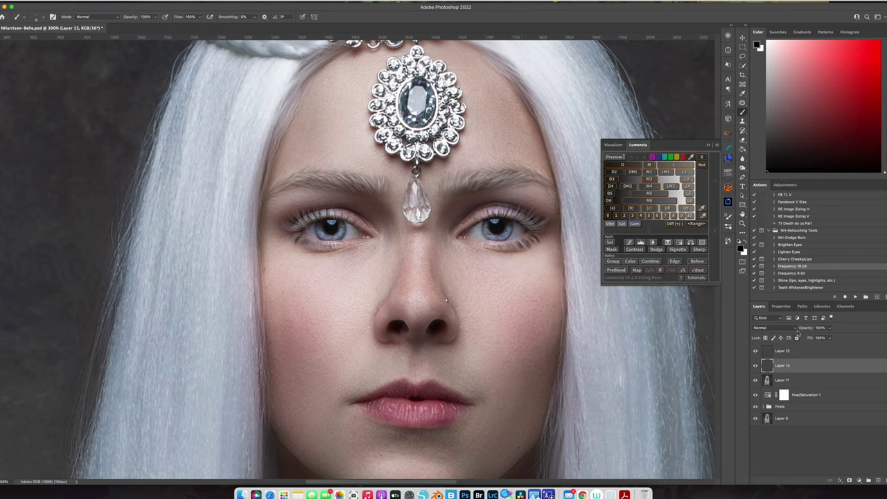
- Set the pale lash layer's opacity to 78% and the black lash layer's opacity to 82%
{"action": "left_click", "coordinate": [809, 350]}
{"action": "left_click", "coordinate": [830, 328]}
{"action": "left_click_drag", "start_coordinate": [837, 338], "coordinate": [836, 338]}
{"action": "key", "text": "super+minus"}
{"action": "key", "text": "super+minus"}
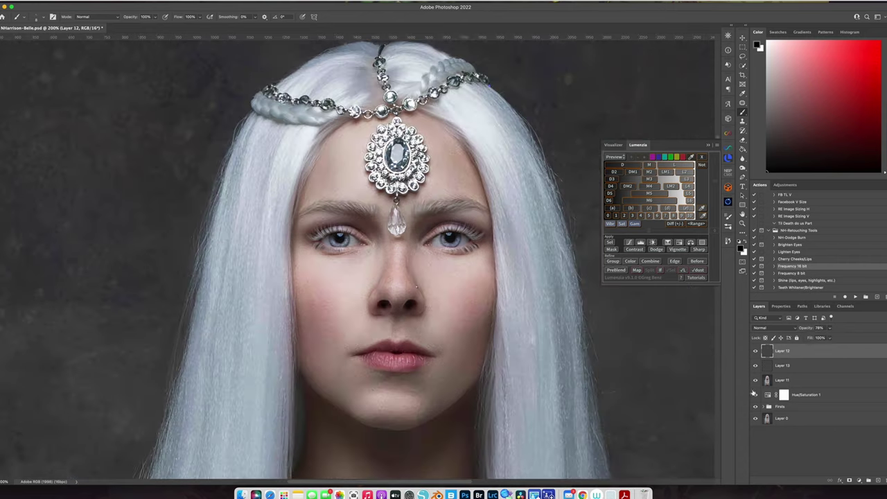
{"action": "left_click", "coordinate": [804, 366]}
{"action": "left_click_drag", "start_coordinate": [831, 337], "coordinate": [823, 338]}
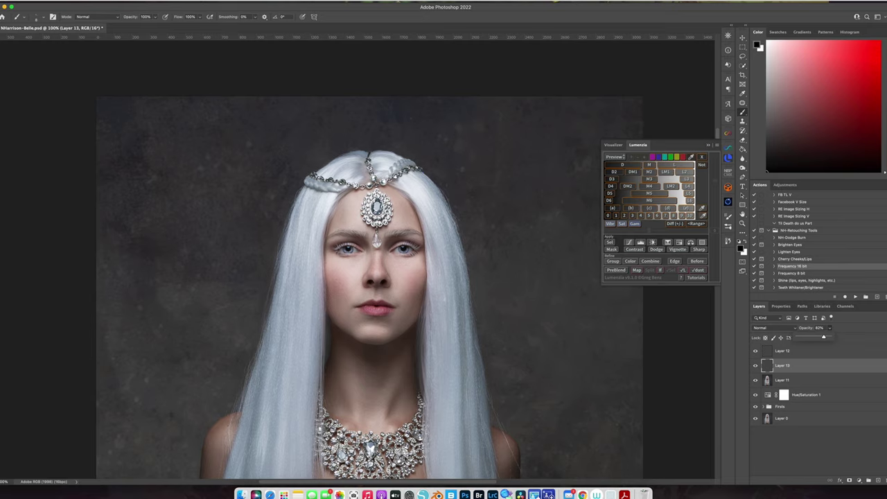
- Merge both eyelash layers with the portrait layer directly beneath them
{"action": "key", "text": "super+minus"}
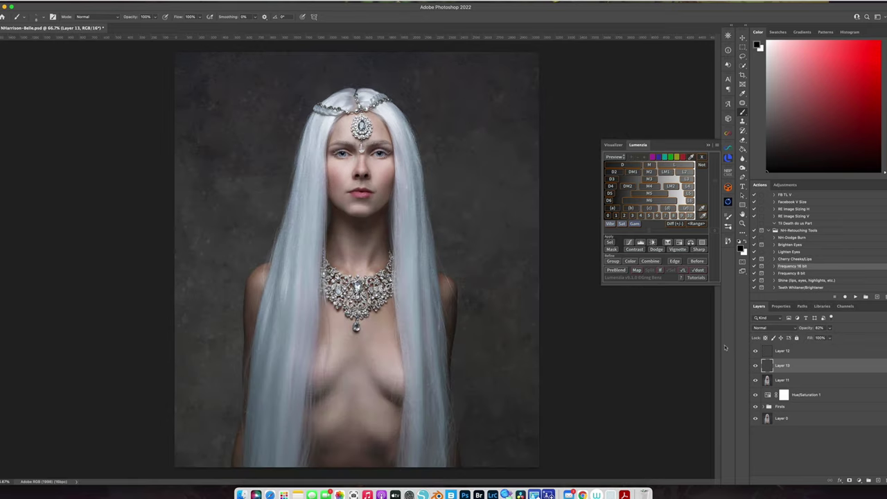
{"action": "left_click", "coordinate": [813, 354]}
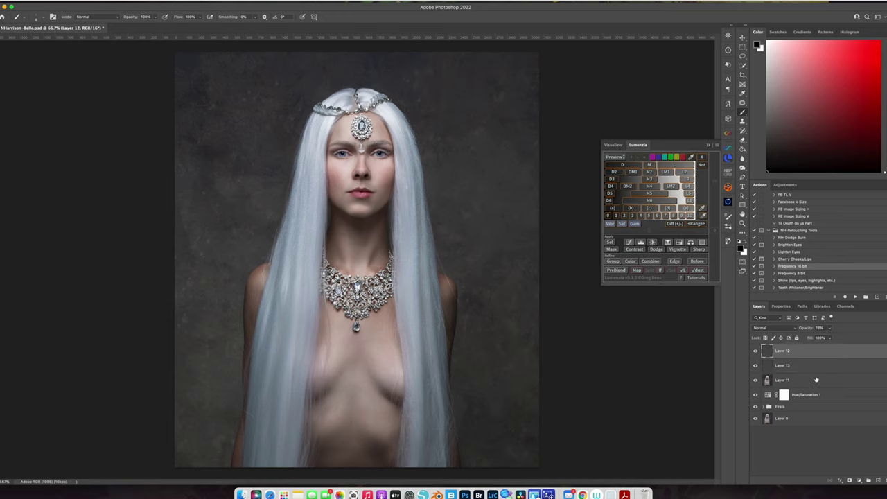
{"action": "left_click", "coordinate": [816, 378], "text": "shift"}
{"action": "right_click", "coordinate": [818, 364]}
{"action": "left_click", "coordinate": [784, 374]}
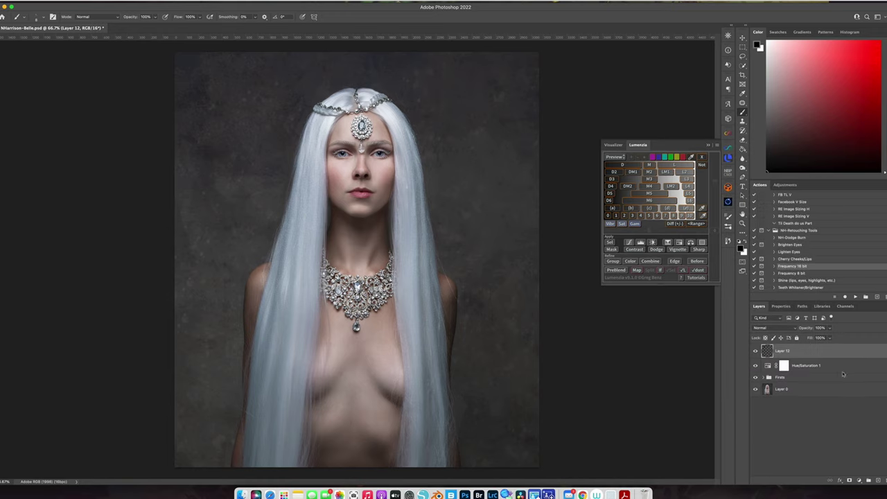
- Flatten the portrait, hue/saturation adjustment and remaining layers into a single background
{"action": "left_click", "coordinate": [837, 367]}
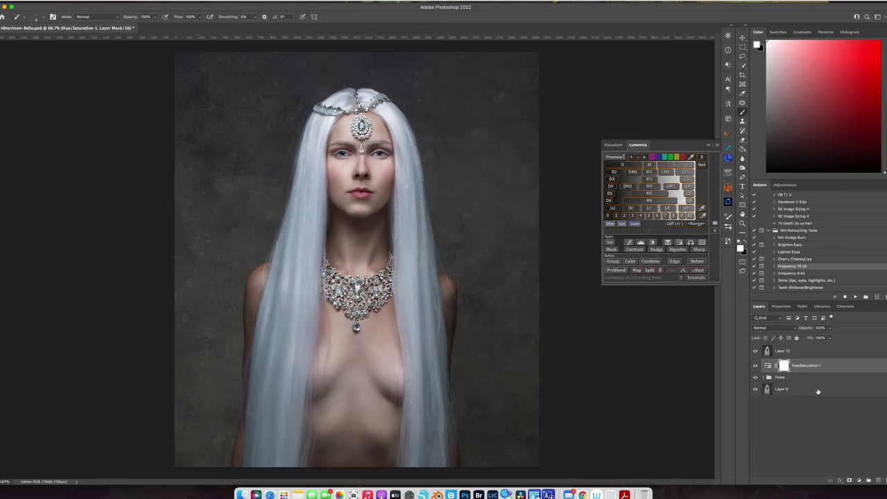
{"action": "left_click", "coordinate": [91, 2]}
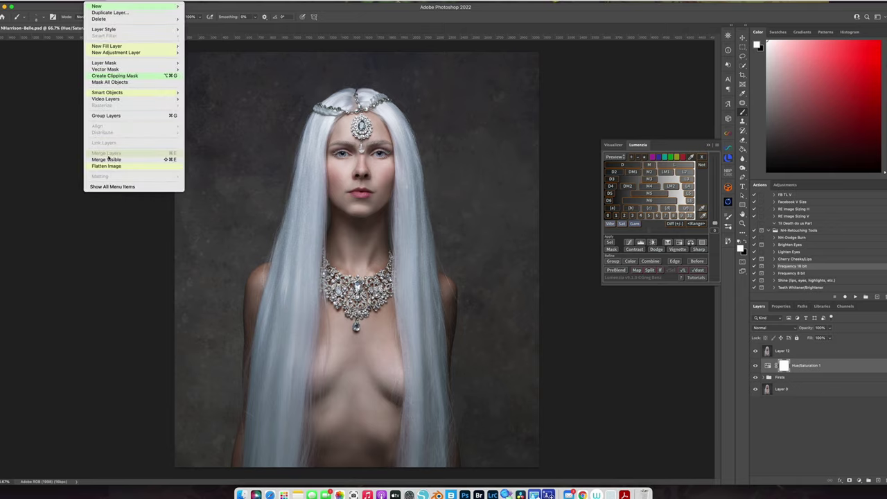
{"action": "left_click", "coordinate": [110, 160]}
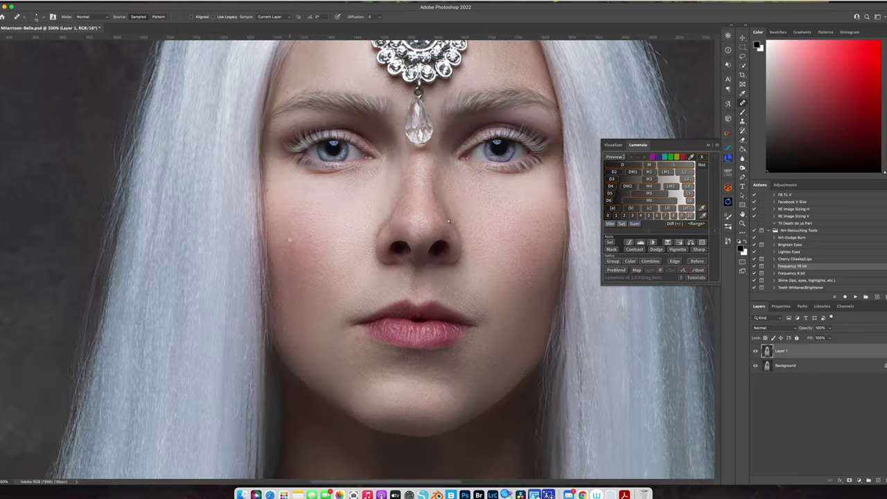
- Run the NH-Dodge Burn action and set up the NH Soft Paint Brush at 1% flow
{"action": "left_click", "coordinate": [803, 238]}
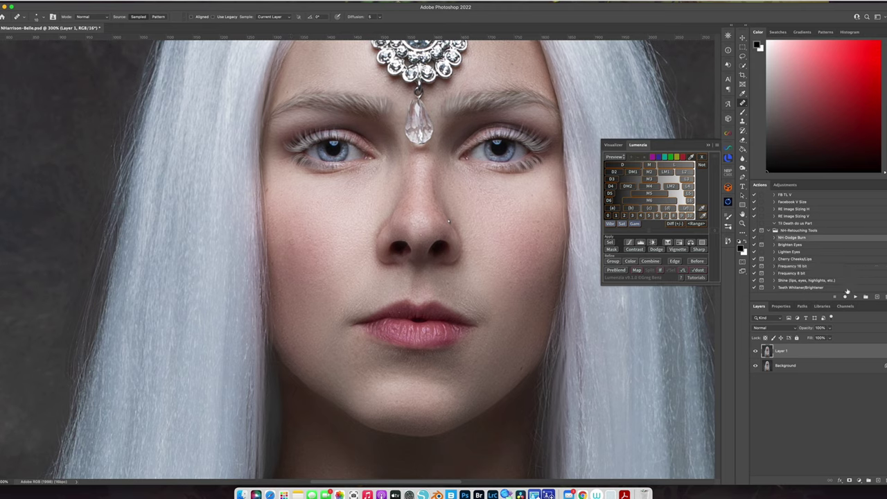
{"action": "left_click", "coordinate": [855, 296]}
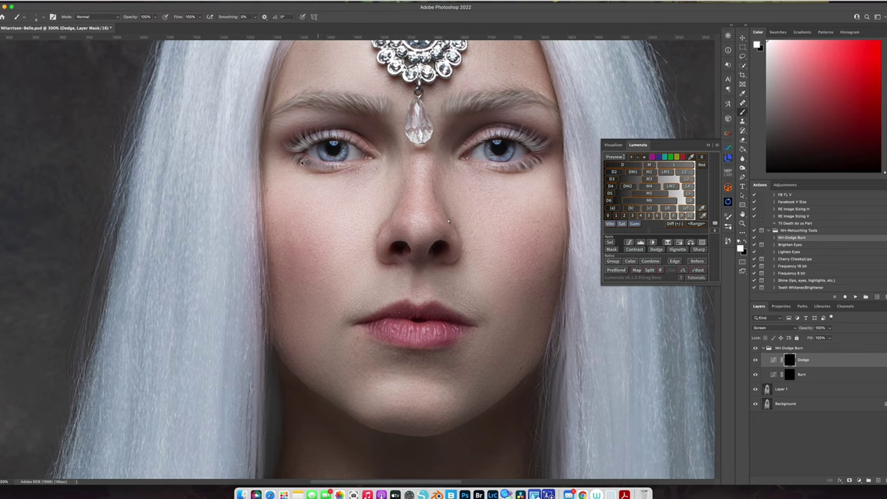
{"action": "left_click", "coordinate": [200, 18]}
{"action": "left_click_drag", "start_coordinate": [197, 28], "coordinate": [165, 28]}
{"action": "left_click_drag", "start_coordinate": [314, 229], "coordinate": [314, 230]}
{"action": "right_click", "coordinate": [314, 230]}
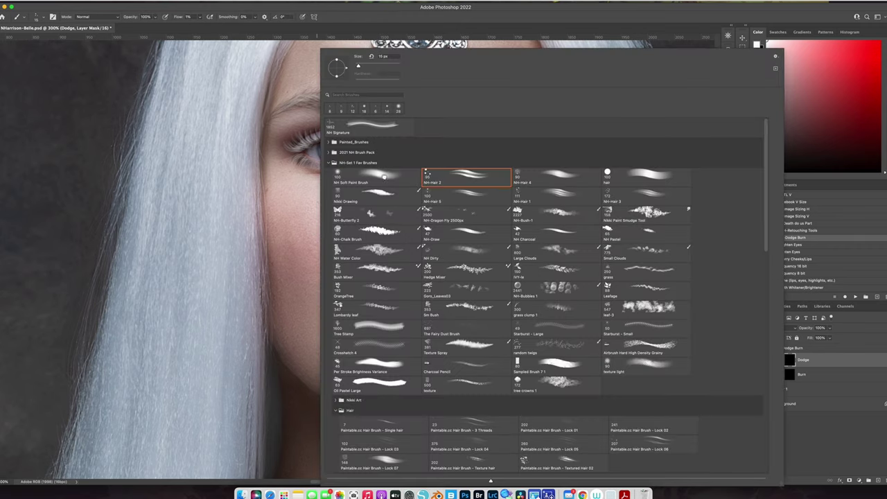
{"action": "double_click", "coordinate": [386, 178]}
- Paint white on the Dodge mask to softly brighten the cheeks, nose bridge, forehead and eyes
{"action": "mouse_move", "coordinate": [311, 250]}
{"action": "left_mouse_down"}
{"action": "mouse_move", "coordinate": [301, 246]}
{"action": "mouse_move", "coordinate": [324, 272]}
{"action": "left_mouse_up"}
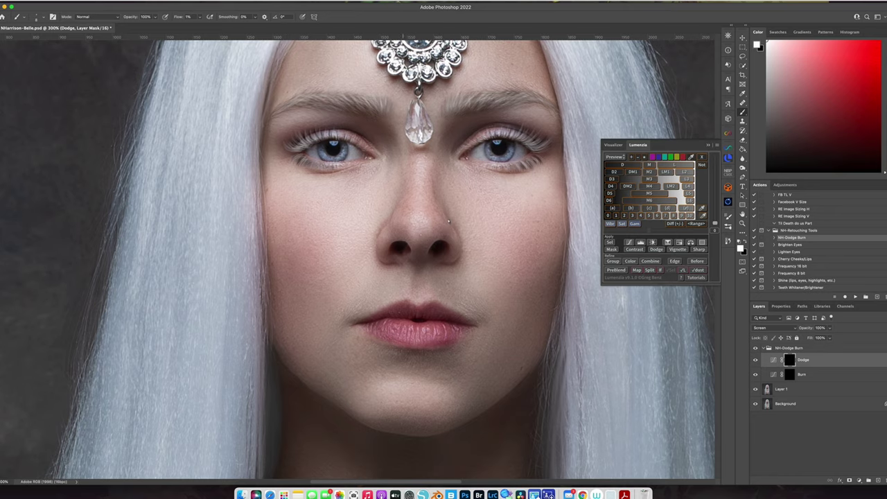
{"action": "key", "text": "super+minus"}
{"action": "key", "text": "super+minus"}
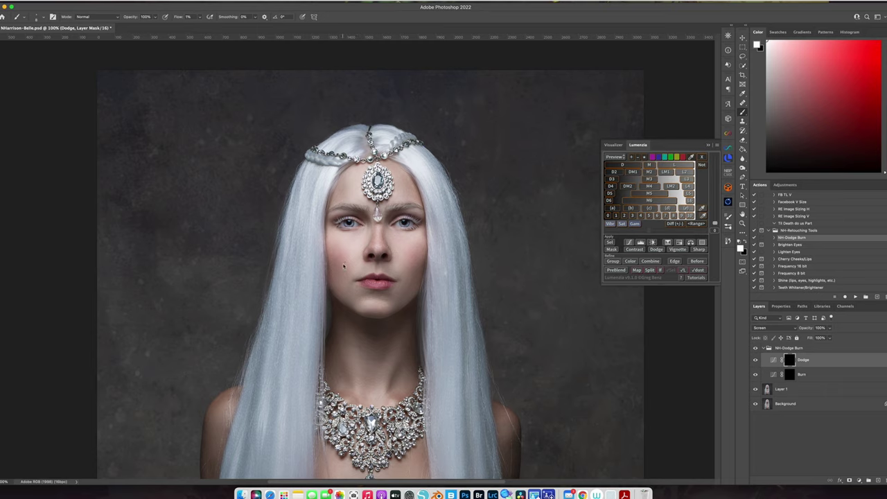
{"action": "left_click_drag", "start_coordinate": [344, 266], "coordinate": [349, 266]}
{"action": "key", "text": "super+equal"}
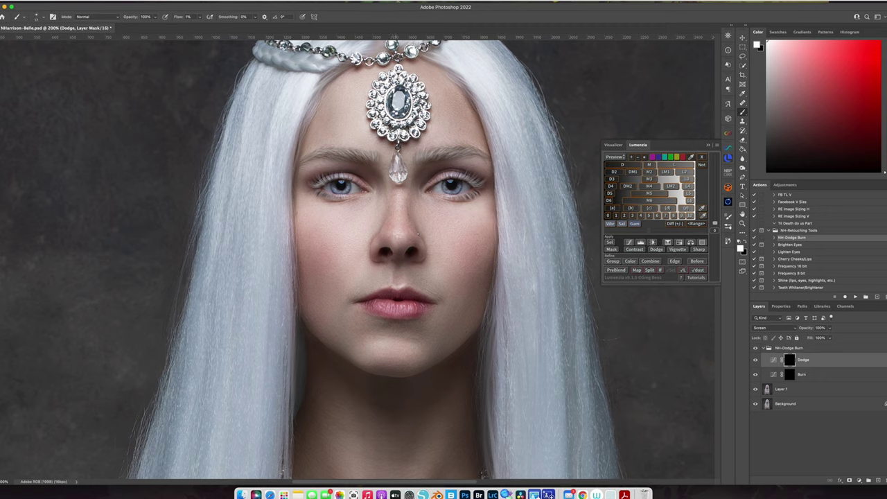
{"action": "left_click_drag", "start_coordinate": [400, 212], "coordinate": [399, 198]}
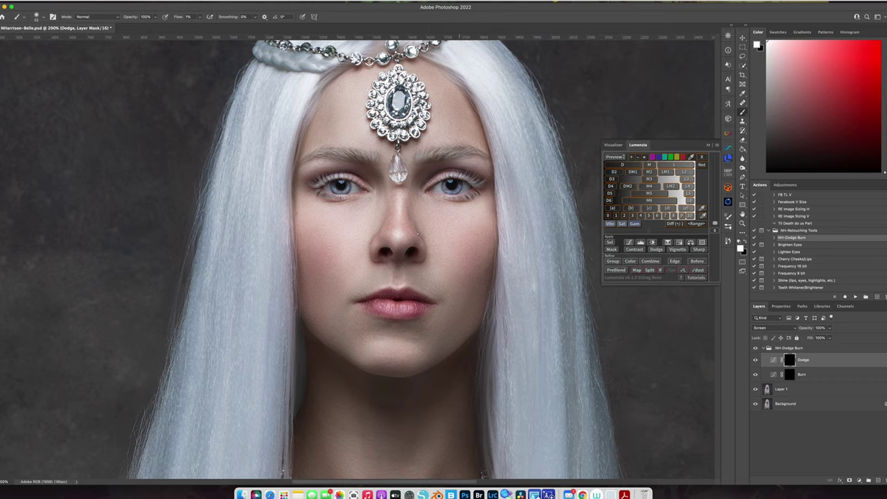
{"action": "left_click_drag", "start_coordinate": [399, 210], "coordinate": [391, 209]}
{"action": "left_click_drag", "start_coordinate": [357, 108], "coordinate": [366, 109]}
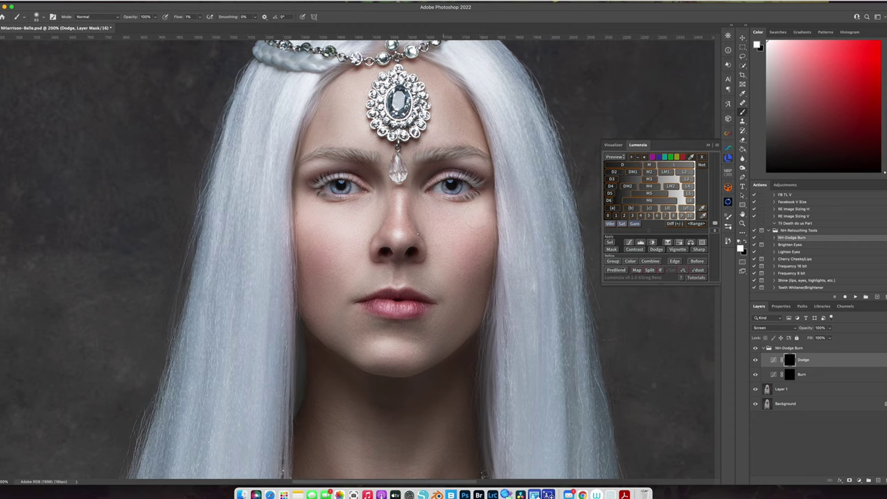
{"action": "left_click", "coordinate": [457, 192]}
{"action": "key", "text": "["}
{"action": "key", "text": "["}
- Paint white on the Burn mask to deepen the shadows along the sides of the face, the neck and the torso
{"action": "key", "text": "super+minus"}
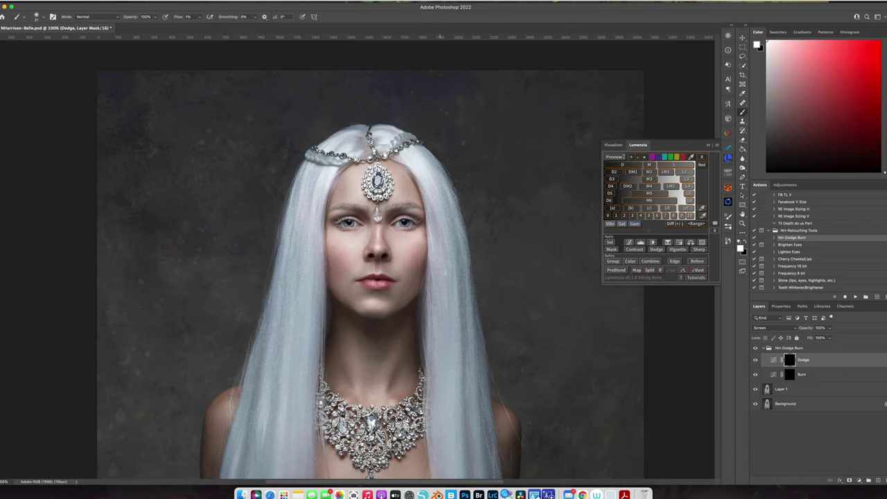
{"action": "left_click", "coordinate": [790, 376]}
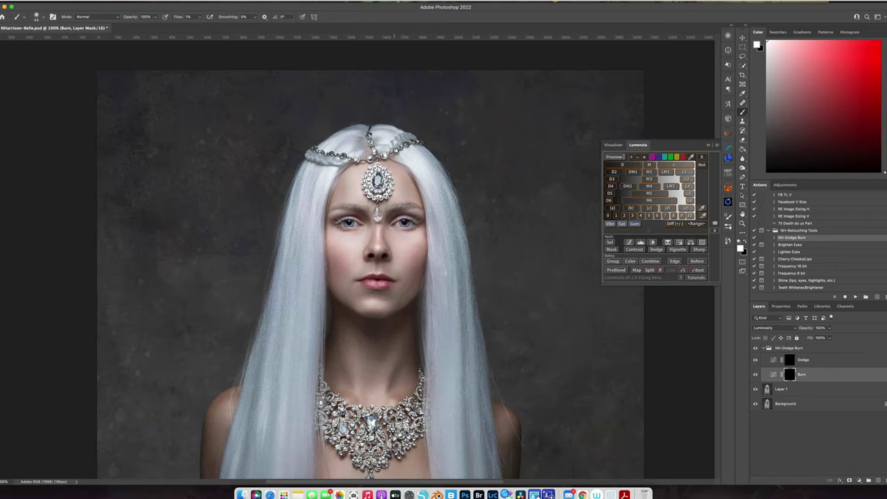
{"action": "left_click_drag", "start_coordinate": [420, 240], "coordinate": [431, 240]}
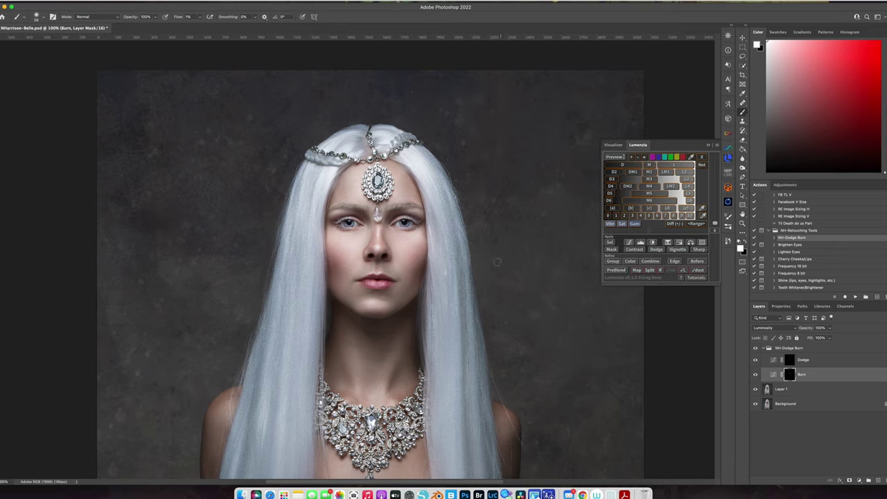
{"action": "key", "text": "super+minus"}
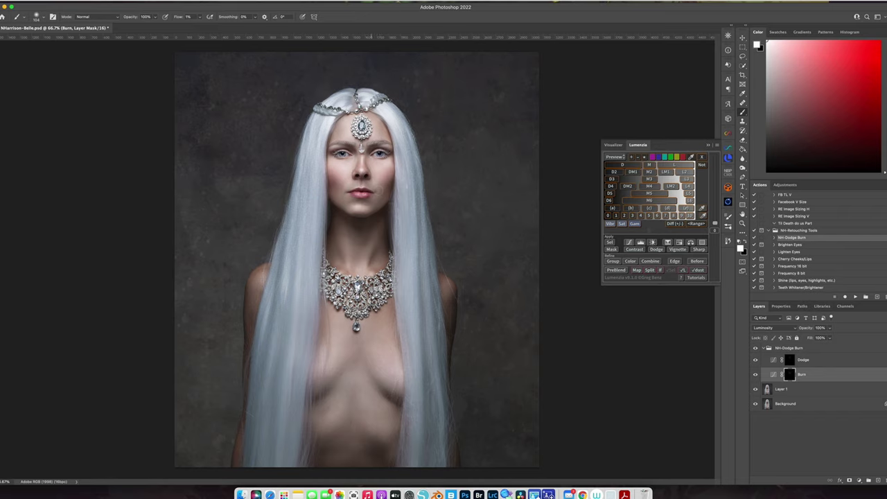
{"action": "left_click", "coordinate": [339, 393], "text": "ctrl+alt"}
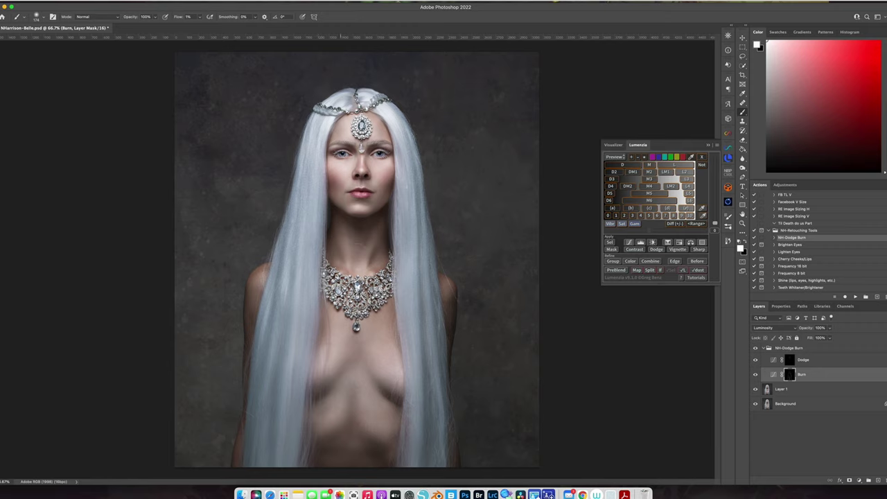
{"action": "left_click_drag", "start_coordinate": [390, 179], "coordinate": [384, 178], "text": "ctrl+alt"}
- Reduce the NH-Dodge Burn group's opacity slightly and flatten the image
{"action": "left_click", "coordinate": [765, 348]}
{"action": "left_click", "coordinate": [755, 348]}
{"action": "left_click", "coordinate": [756, 348]}
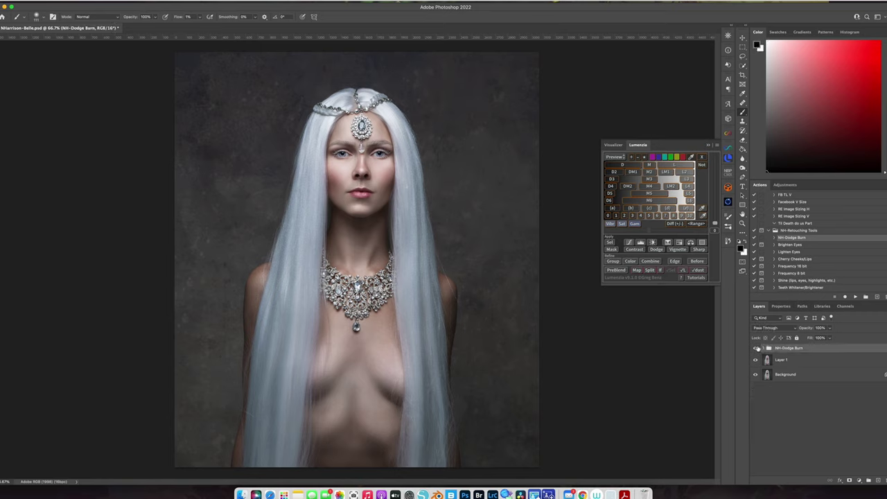
{"action": "left_click", "coordinate": [830, 328]}
{"action": "left_click_drag", "start_coordinate": [834, 339], "coordinate": [820, 339]}
{"action": "left_click", "coordinate": [94, 0]}
{"action": "left_click", "coordinate": [121, 166]}
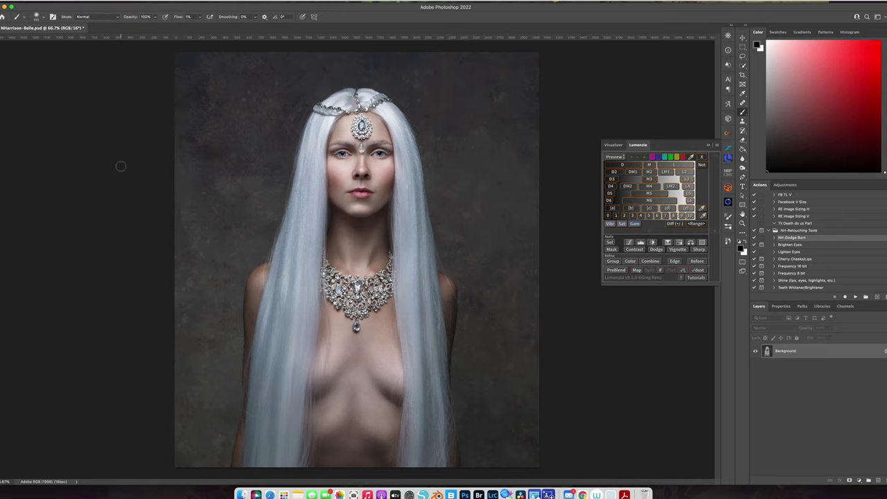
- Duplicate the background layer and set the copy to Multiply at 65% opacity
{"action": "key", "text": "super+minus"}
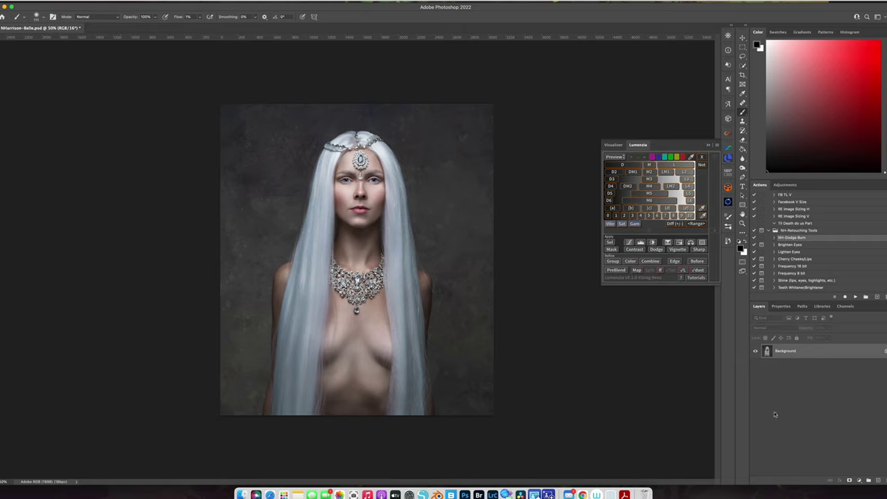
{"action": "key", "text": "super+j"}
{"action": "left_click", "coordinate": [762, 326]}
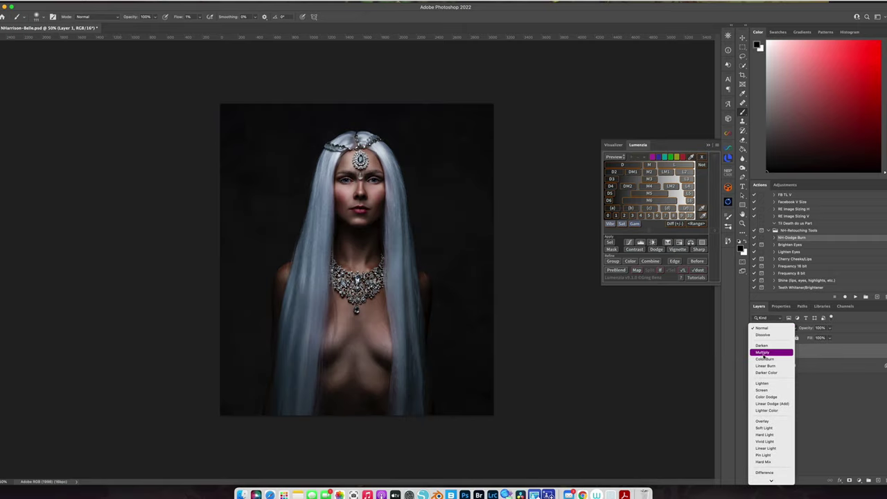
{"action": "left_click", "coordinate": [769, 351]}
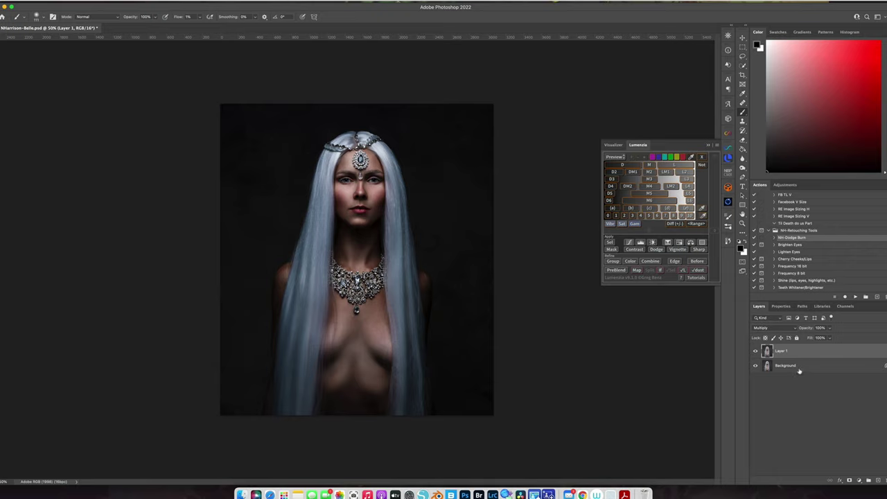
{"action": "left_click", "coordinate": [830, 338]}
{"action": "left_click_drag", "start_coordinate": [824, 338], "coordinate": [819, 339]}
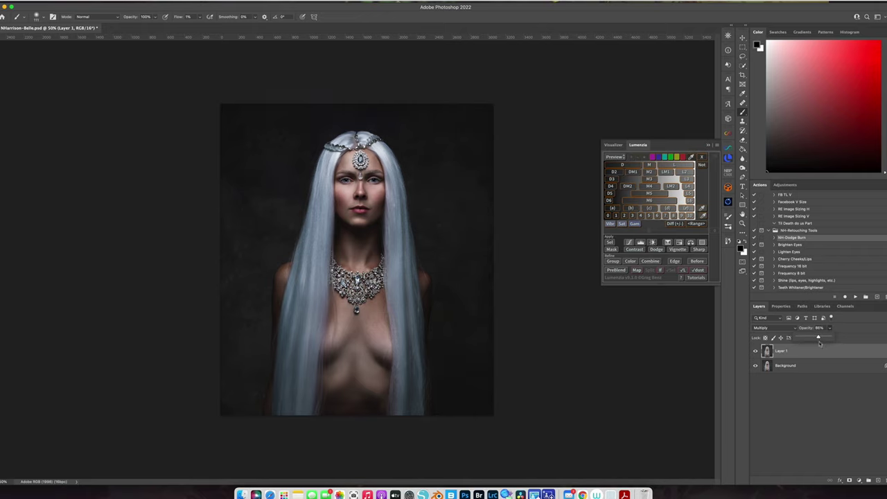
- Add a mask to the Multiply layer and paint the figure out in black with a large soft brush at 100% flow
{"action": "left_click", "coordinate": [849, 481]}
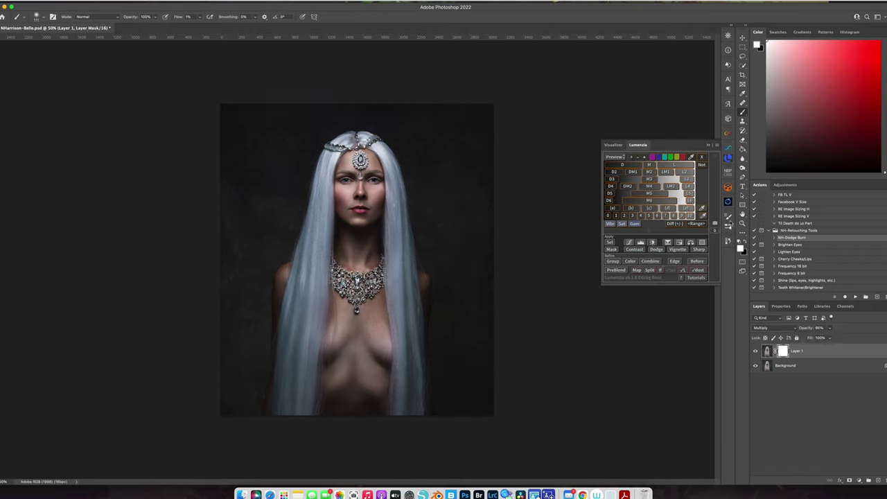
{"action": "key", "text": "x"}
{"action": "left_click_drag", "start_coordinate": [363, 198], "coordinate": [384, 197], "text": "ctrl+alt"}
{"action": "left_click", "coordinate": [200, 17]}
{"action": "left_click_drag", "start_coordinate": [199, 26], "coordinate": [232, 25]}
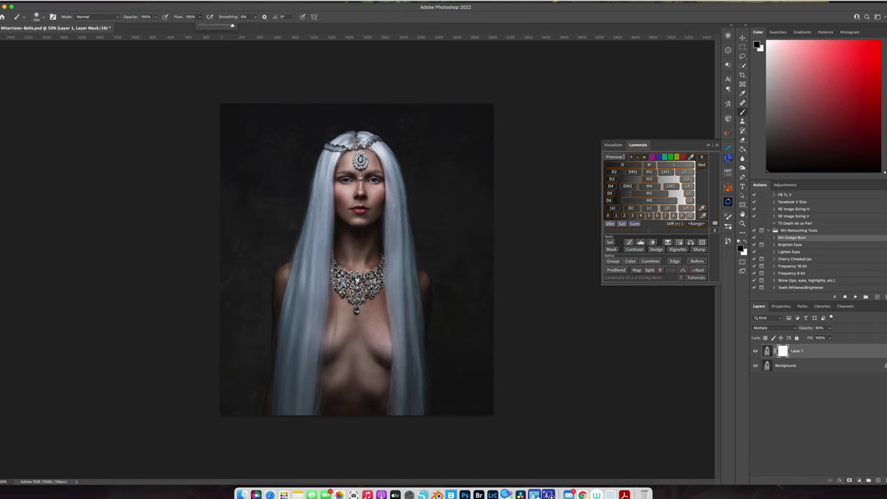
{"action": "left_click", "coordinate": [373, 149]}
{"action": "left_click_drag", "start_coordinate": [360, 172], "coordinate": [361, 198]}
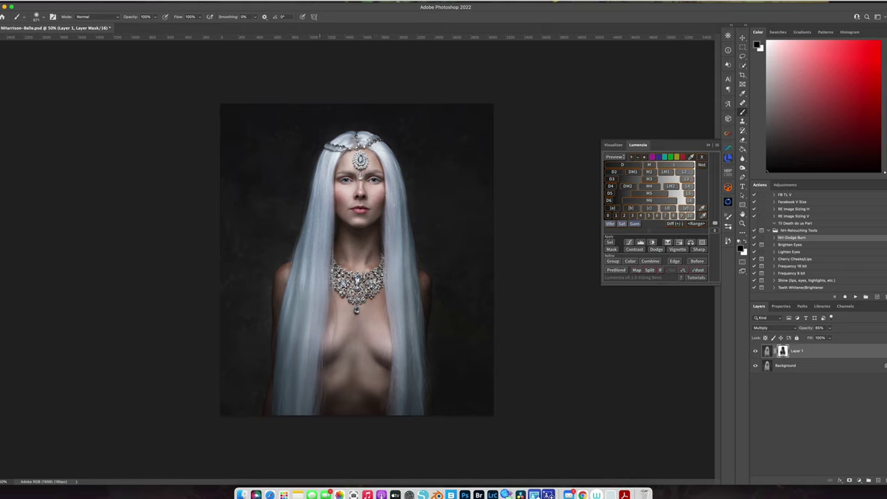
- Feather the Multiply layer's mask and compare the portrait with that layer hidden and shown
{"action": "left_click", "coordinate": [755, 351]}
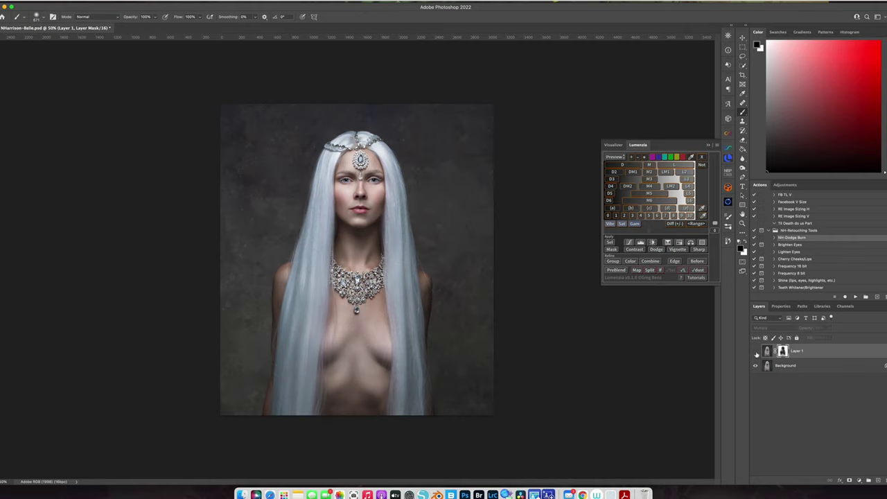
{"action": "left_click", "coordinate": [755, 351]}
{"action": "left_click", "coordinate": [781, 305]}
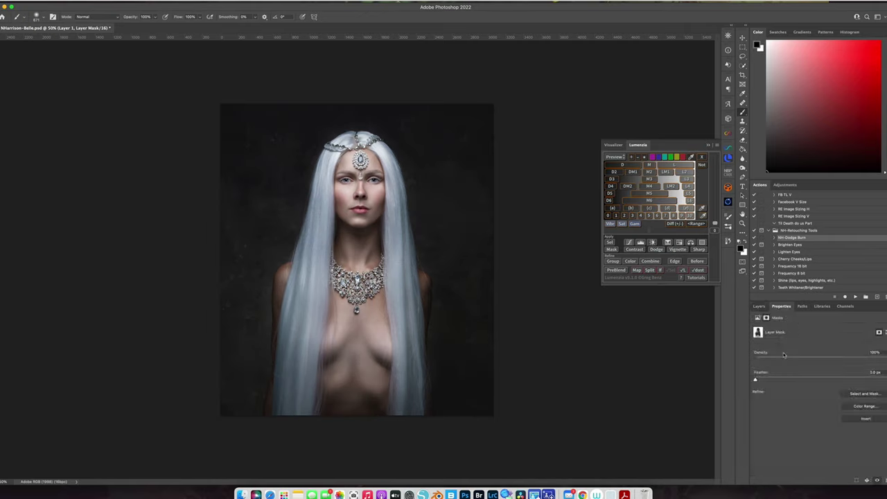
{"action": "left_click", "coordinate": [759, 305]}
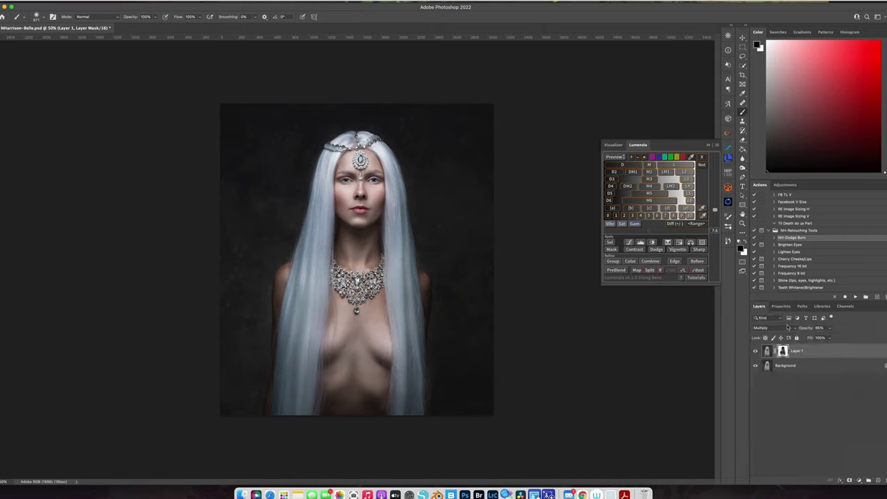
{"action": "left_click", "coordinate": [756, 351]}
{"action": "left_click", "coordinate": [756, 352]}
- Flatten the image and duplicate the resulting background onto a new layer
{"action": "left_click", "coordinate": [97, 2]}
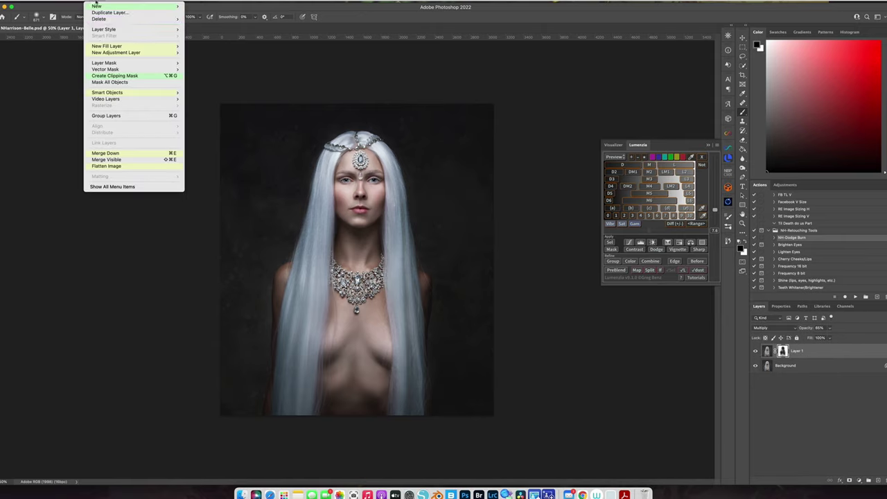
{"action": "left_click", "coordinate": [132, 164]}
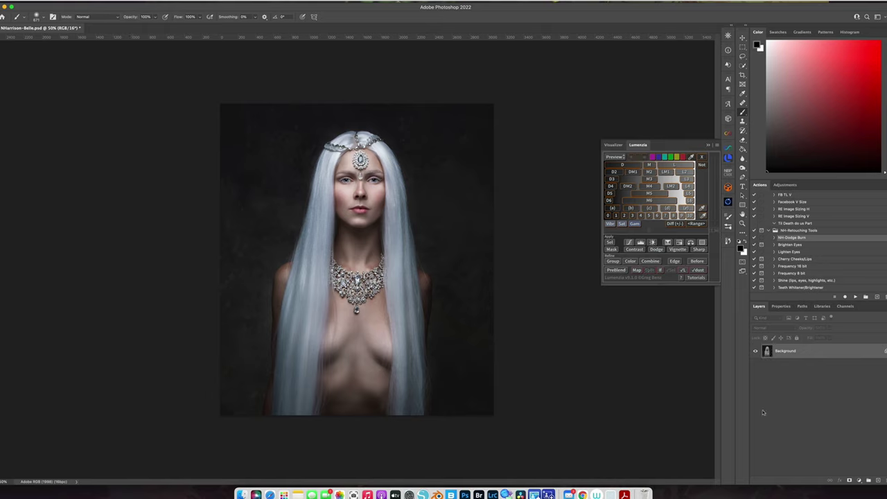
{"action": "key", "text": "super+j"}
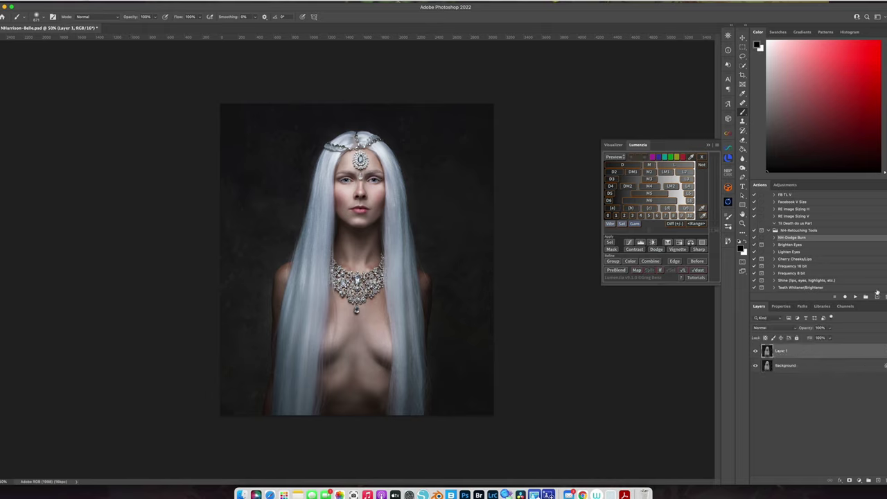
- Blend the skin tones on the face with the Mixer Brush at 24% flow on the duplicated layer
{"action": "right_click", "coordinate": [743, 112]}
{"action": "left_click", "coordinate": [777, 131]}
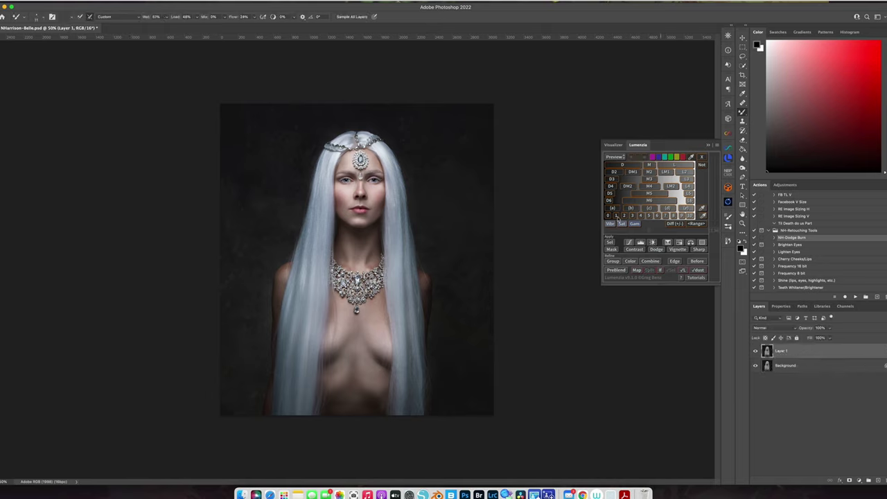
{"action": "key", "text": "super+plus"}
{"action": "key", "text": "super+plus"}
{"action": "key", "text": "super+plus"}
{"action": "key", "text": "super+plus"}
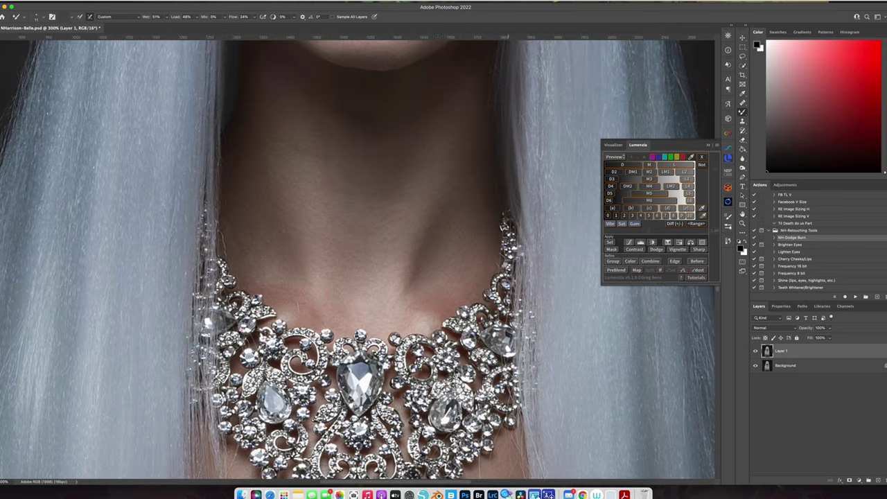
{"action": "left_click_drag", "start_coordinate": [415, 125], "coordinate": [419, 458]}
{"action": "left_click_drag", "start_coordinate": [365, 295], "coordinate": [374, 296]}
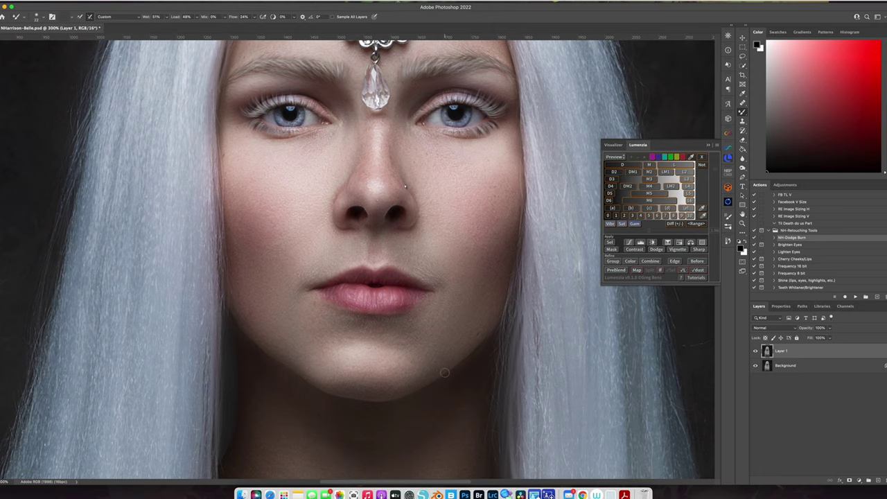
{"action": "key", "text": "super+minus"}
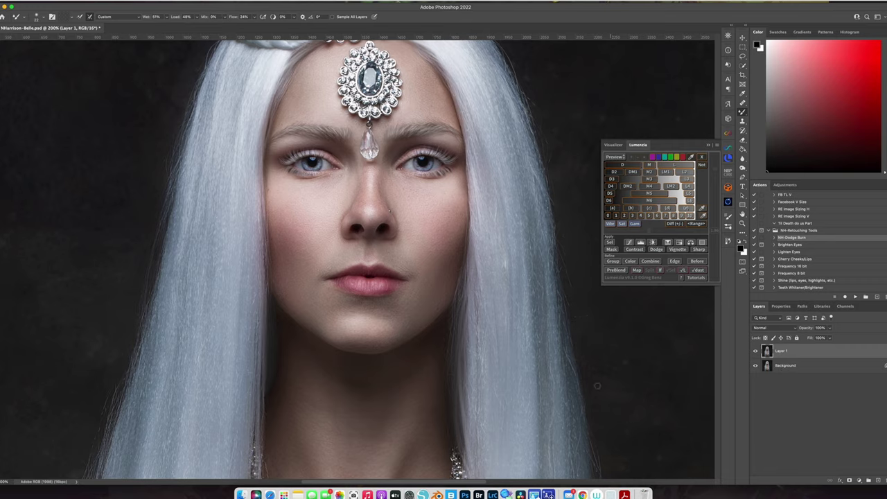
- Flatten the duplicated layer with the blended skin into the background
{"action": "key", "text": "super+minus"}
{"action": "key", "text": "super+minus"}
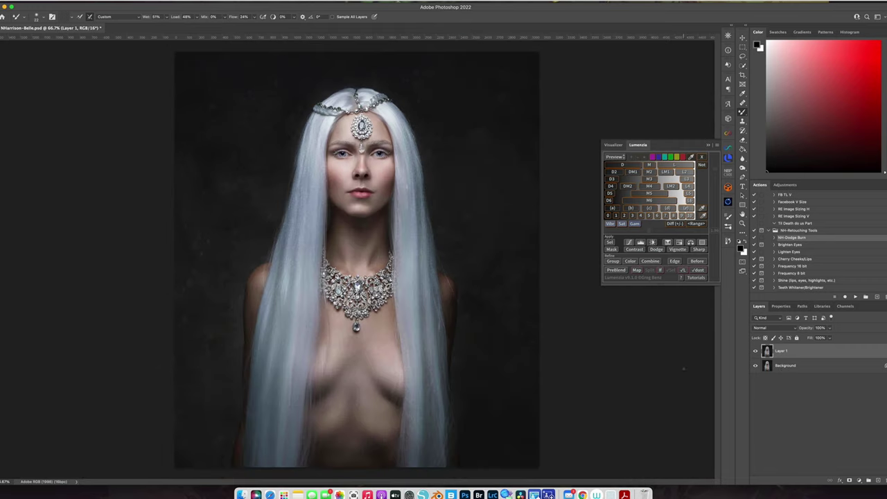
{"action": "left_click", "coordinate": [87, 2]}
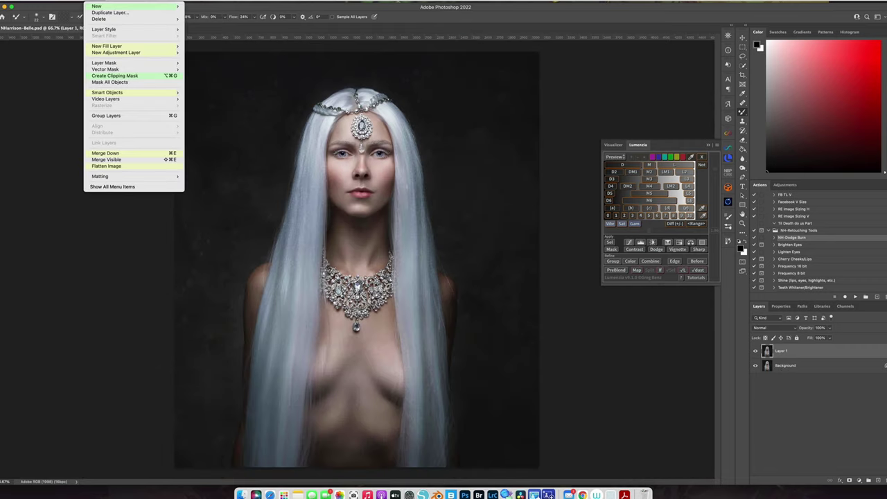
{"action": "left_click", "coordinate": [121, 164]}
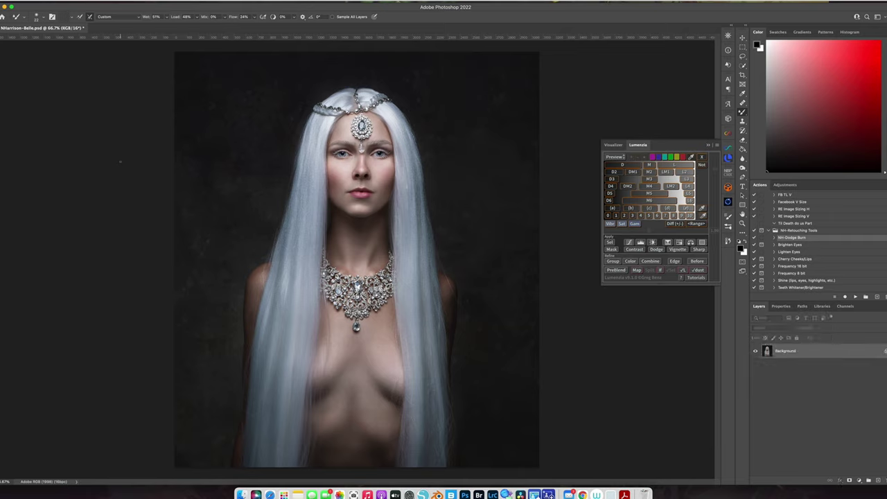
- Add a Hue/Saturation adjustment layer and set the saturation of the Yellows to -100
{"action": "left_click", "coordinate": [859, 480]}
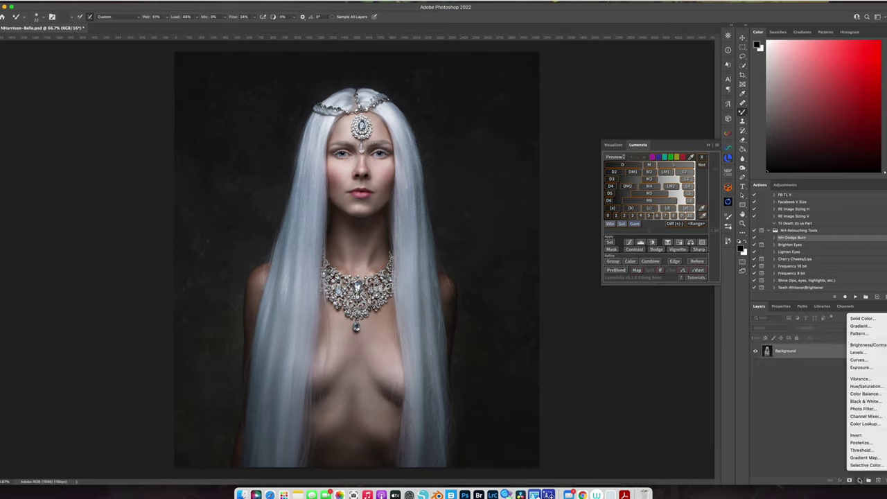
{"action": "left_click", "coordinate": [863, 387]}
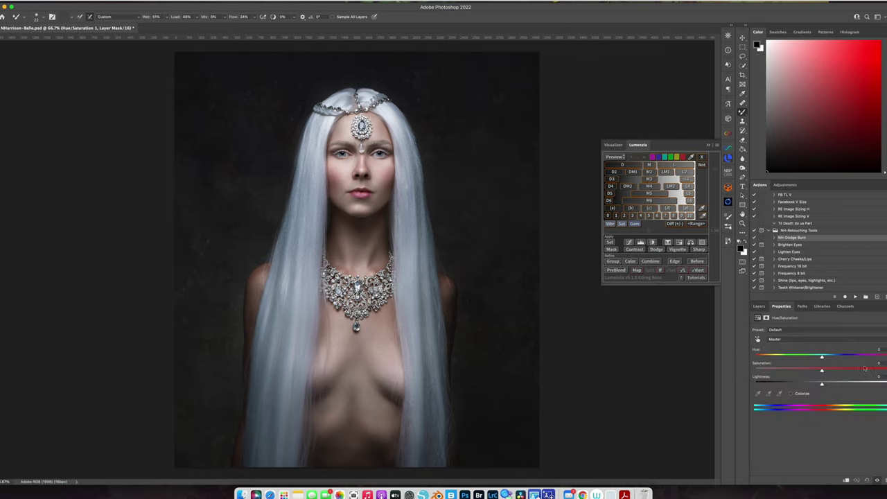
{"action": "left_click", "coordinate": [800, 340]}
{"action": "left_click", "coordinate": [796, 353]}
{"action": "left_click_drag", "start_coordinate": [823, 371], "coordinate": [721, 358]}
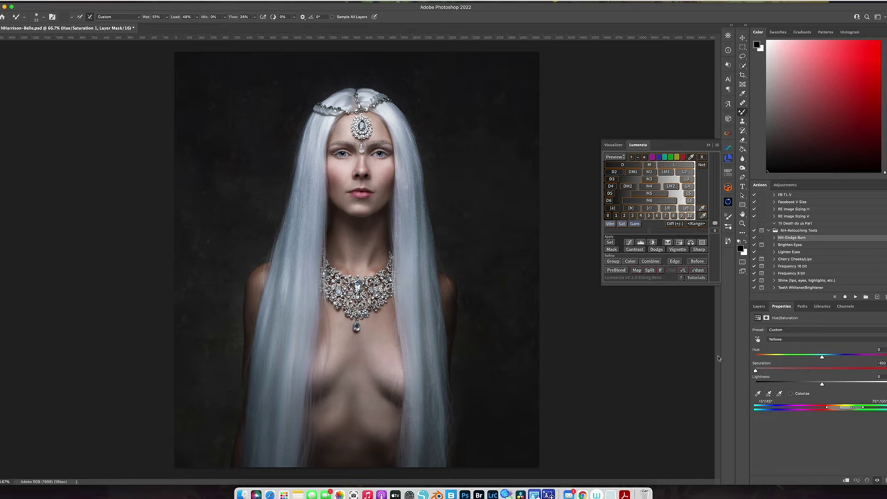
- Lower the saturation of the Reds slightly in the Hue/Saturation adjustment
{"action": "left_click", "coordinate": [804, 339]}
{"action": "left_click", "coordinate": [804, 332]}
{"action": "left_click_drag", "start_coordinate": [823, 370], "coordinate": [820, 372]}
{"action": "left_click_drag", "start_coordinate": [818, 372], "coordinate": [817, 374]}
- Flatten the image and add a new empty layer with its blend mode set to Color
{"action": "left_click", "coordinate": [757, 307]}
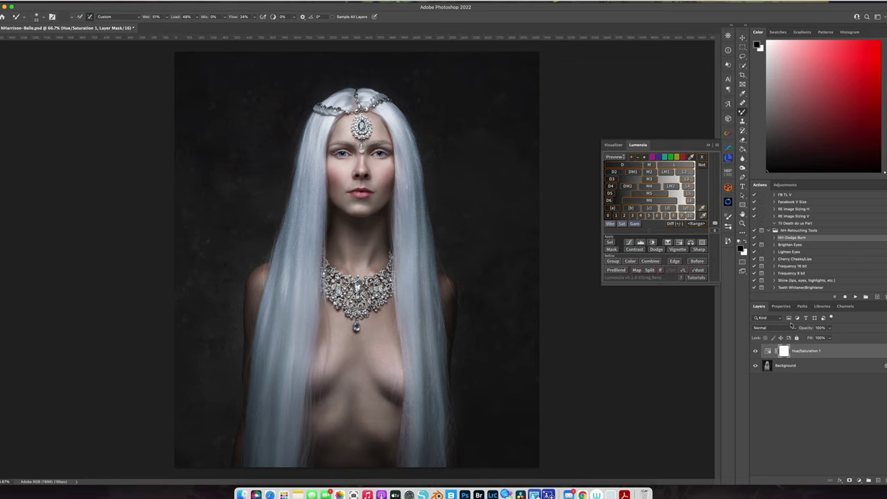
{"action": "left_click", "coordinate": [94, 2]}
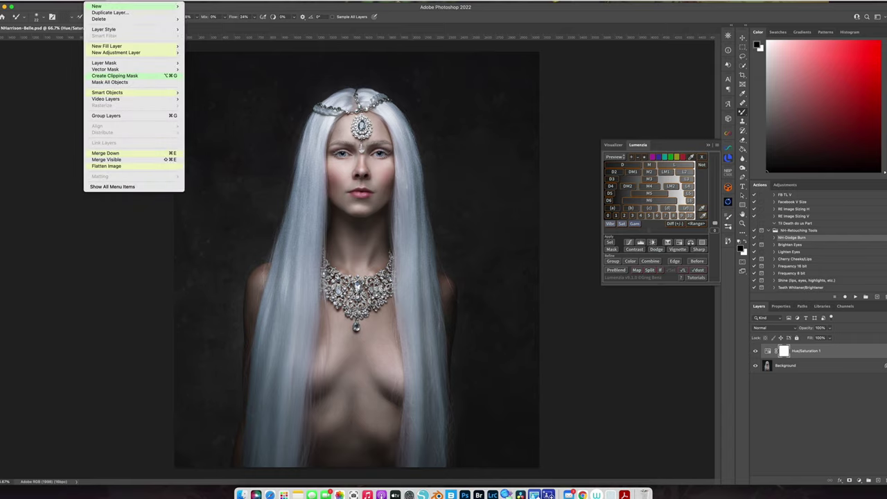
{"action": "left_click", "coordinate": [126, 168]}
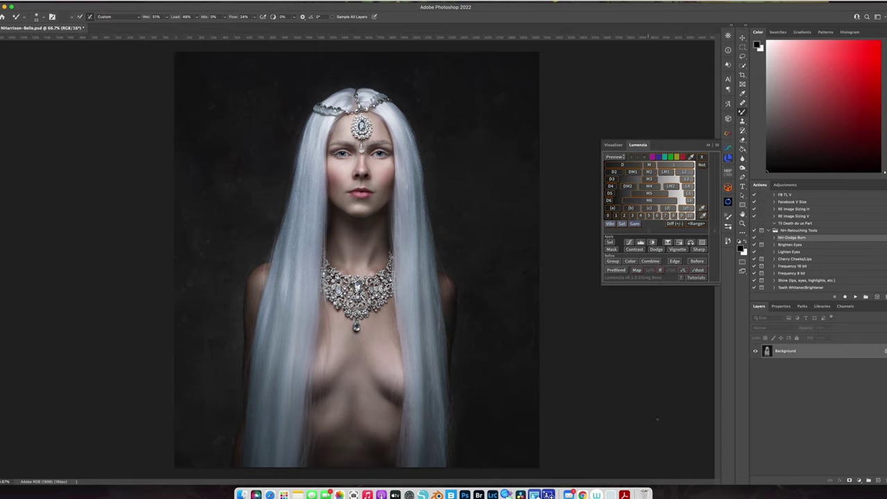
{"action": "left_click", "coordinate": [877, 480]}
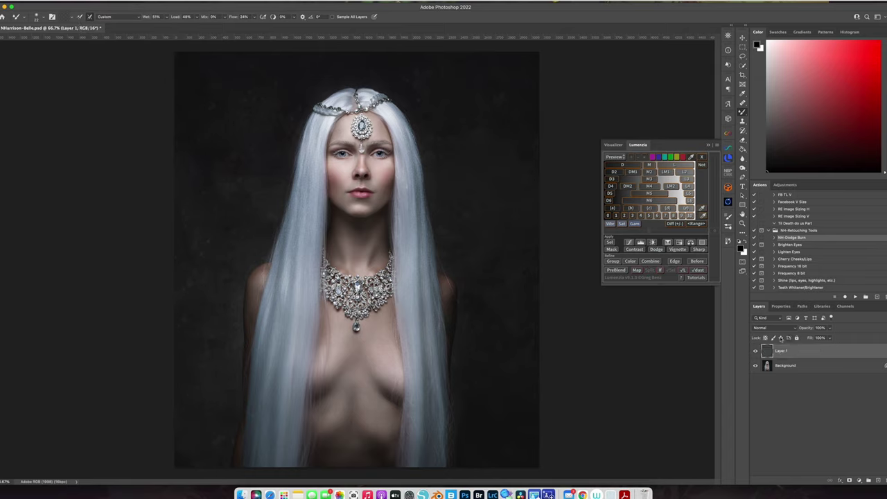
{"action": "left_click", "coordinate": [767, 328]}
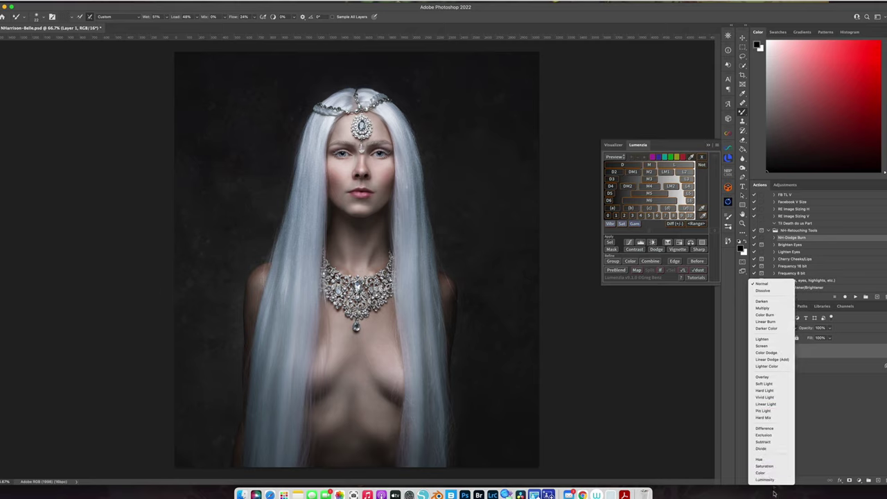
{"action": "left_click", "coordinate": [774, 474]}
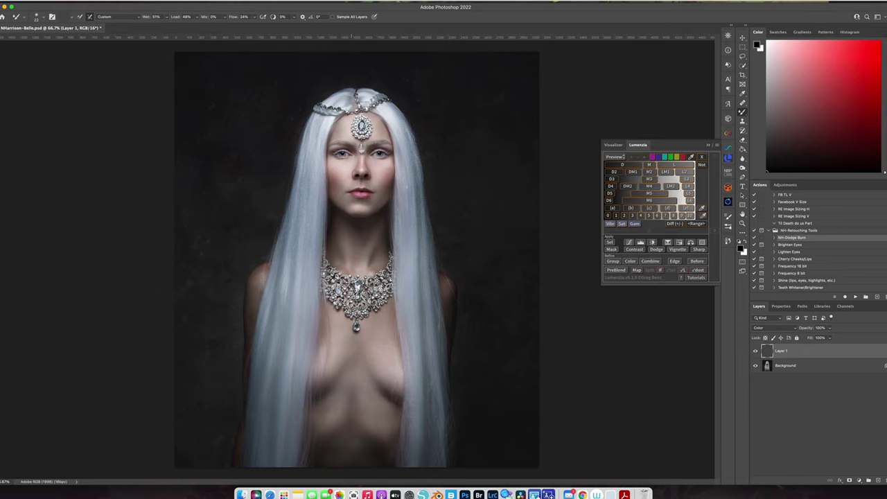
- Paint light grey over the portrait on the Color layer with a soft brush at 10% flow and compare the layer hidden and shown
{"action": "left_click", "coordinate": [768, 77]}
{"action": "left_click_drag", "start_coordinate": [349, 222], "coordinate": [362, 222], "text": "ctrl+alt"}
{"action": "right_click", "coordinate": [743, 111]}
{"action": "left_click", "coordinate": [769, 112]}
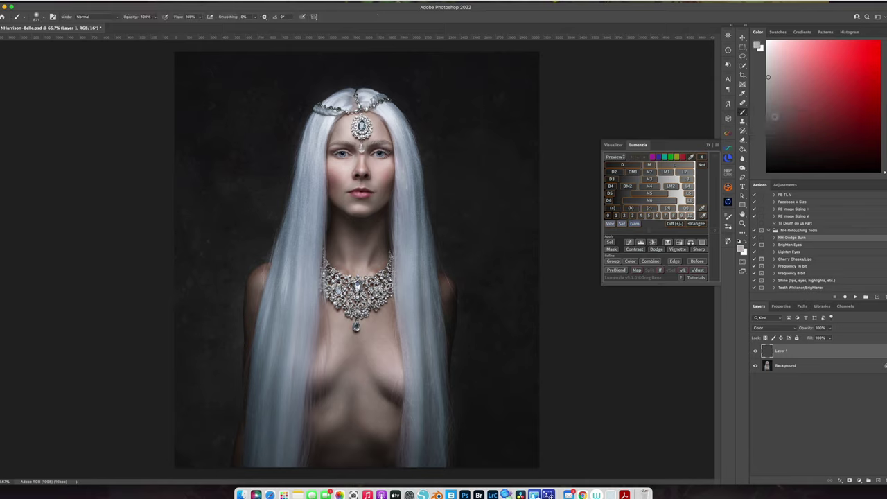
{"action": "left_click_drag", "start_coordinate": [173, 27], "coordinate": [169, 27]}
{"action": "left_click_drag", "start_coordinate": [353, 211], "coordinate": [291, 210], "text": "ctrl+alt"}
{"action": "left_click", "coordinate": [756, 351]}
{"action": "left_click", "coordinate": [756, 352]}
- Brush a soft pink blush onto the face on the Color layer at 10% flow
{"action": "left_click", "coordinate": [788, 63]}
{"action": "left_click_drag", "start_coordinate": [371, 195], "coordinate": [367, 196]}
{"action": "key", "text": "super+plus"}
{"action": "key", "text": "super+plus"}
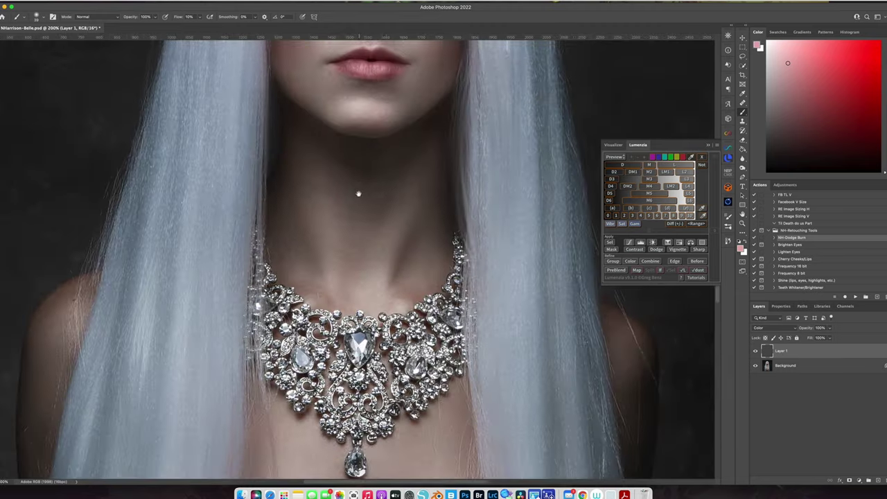
{"action": "left_click_drag", "start_coordinate": [358, 194], "coordinate": [350, 463]}
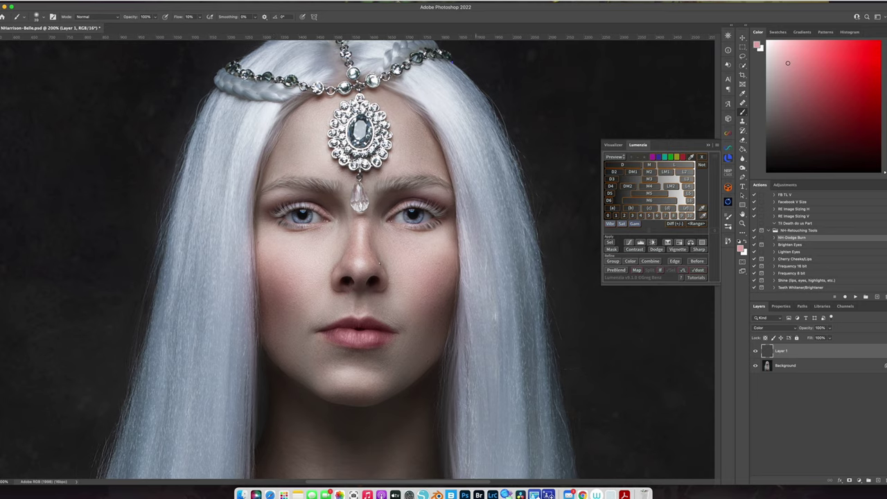
{"action": "left_click_drag", "start_coordinate": [428, 311], "coordinate": [445, 311]}
- Tint the lips with a deeper pink on the Color layer at 35% flow
{"action": "key", "text": "shift+3"}
{"action": "key", "text": "shift+5"}
{"action": "left_click", "coordinate": [384, 355], "text": "ctrl+alt"}
{"action": "left_click", "coordinate": [803, 65]}
{"action": "mouse_move", "coordinate": [362, 325]}
{"action": "left_mouse_down"}
{"action": "mouse_move", "coordinate": [378, 330]}
{"action": "mouse_move", "coordinate": [350, 325]}
{"action": "left_mouse_up"}
{"action": "key", "text": "super+0"}
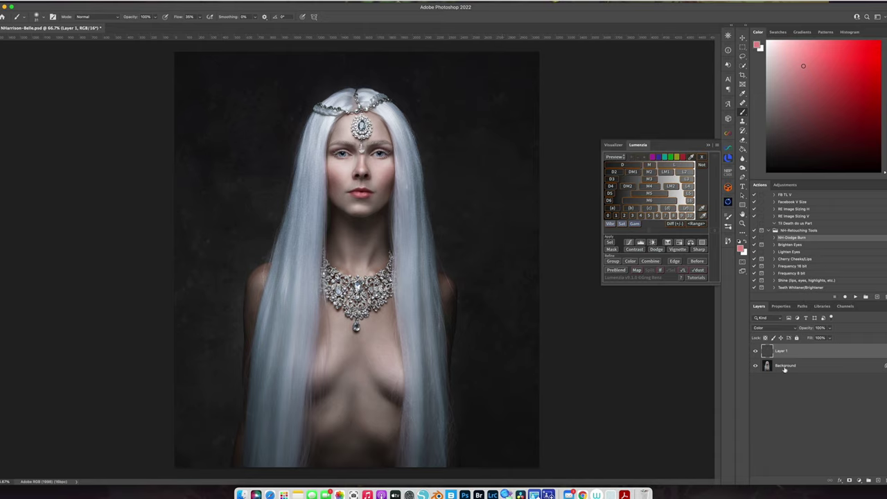
- Step back through the history to remove the last three brush strokes
{"action": "left_click", "coordinate": [729, 241]}
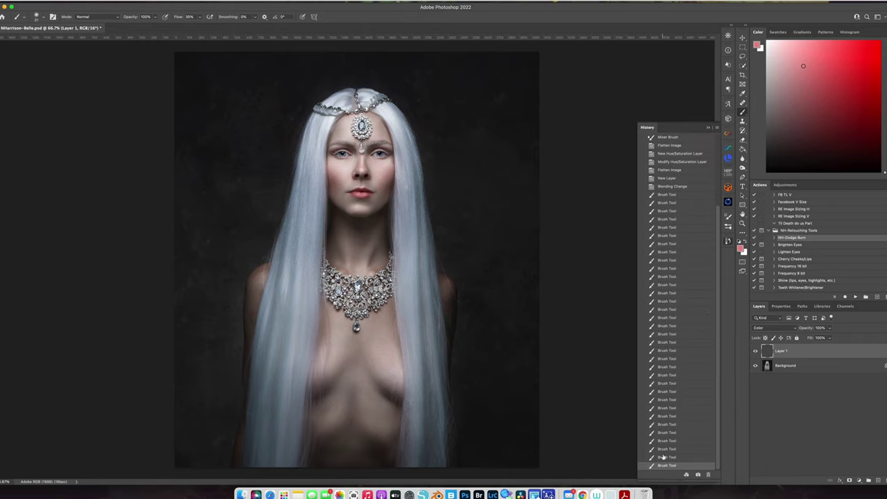
{"action": "left_click", "coordinate": [665, 449]}
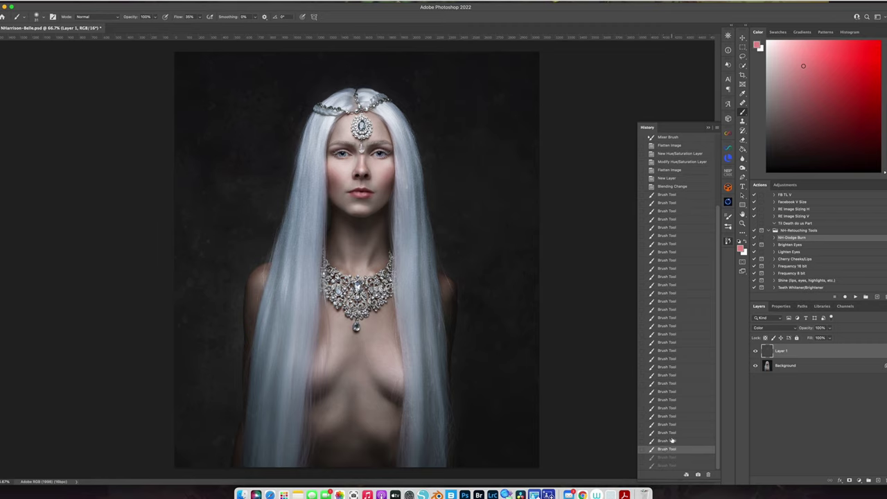
{"action": "left_click", "coordinate": [666, 441]}
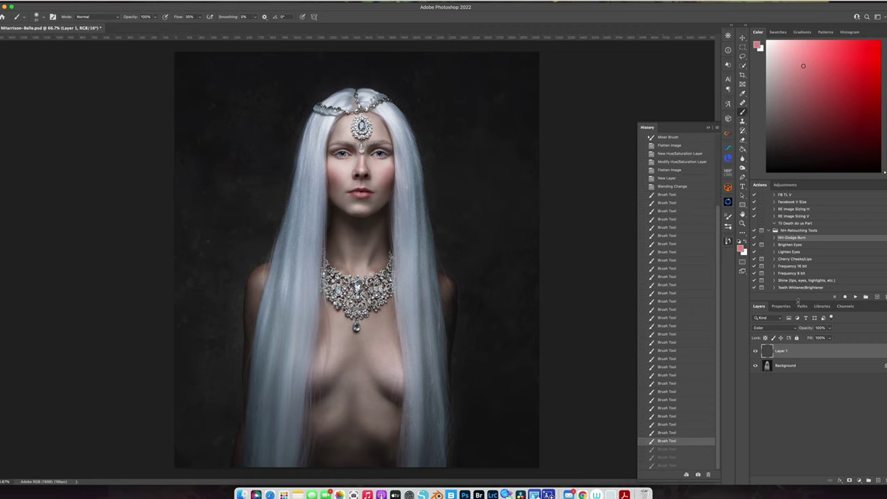
{"action": "left_click", "coordinate": [708, 126]}
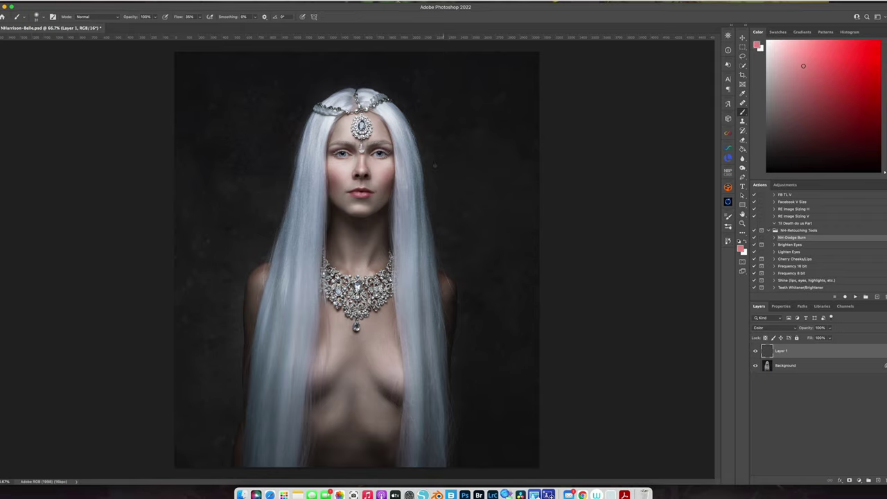
- Flatten the image and duplicate the background onto a new layer
{"action": "left_click", "coordinate": [97, 2]}
{"action": "left_click", "coordinate": [131, 167]}
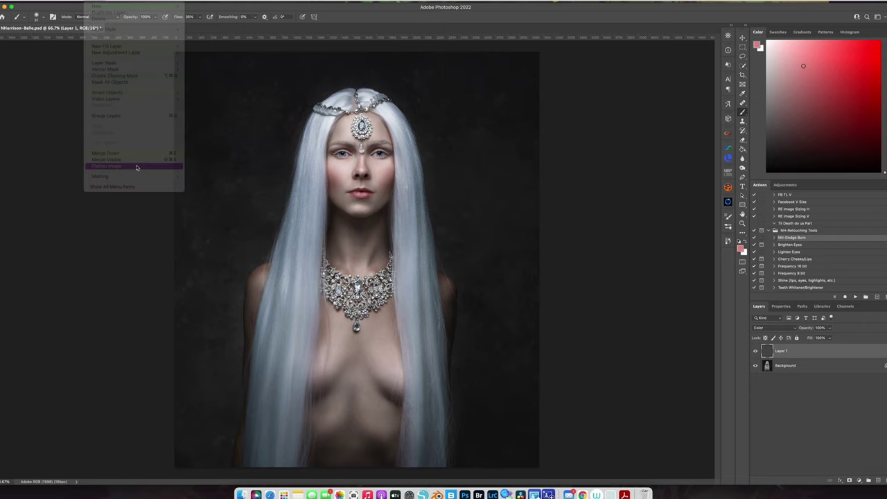
{"action": "key", "text": "super+j"}
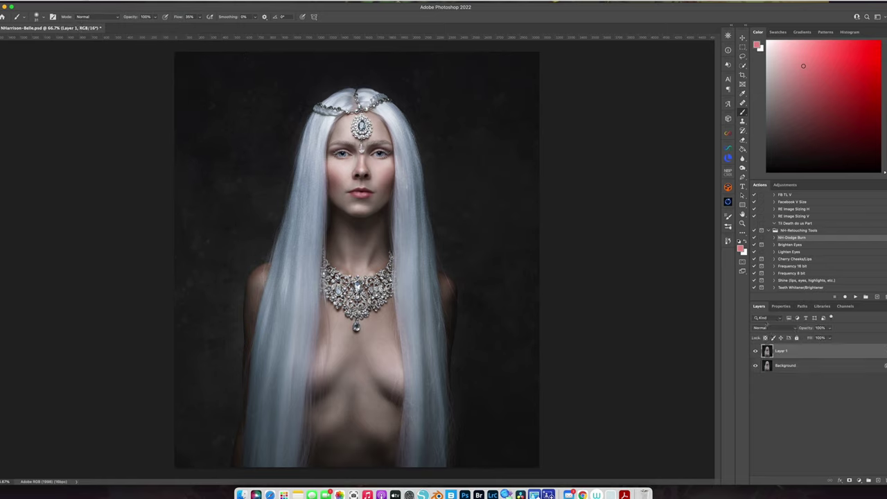
- Subtly reshape the lip area of the duplicated layer in Liquify, using a brush of size 33 and pressure 24
{"action": "left_click", "coordinate": [149, 1]}
{"action": "left_click", "coordinate": [166, 51]}
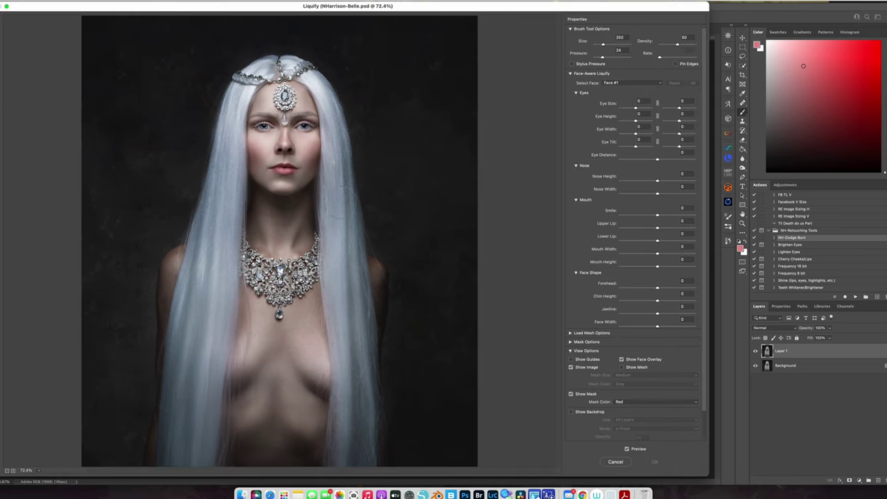
{"action": "key", "text": "super+="}
{"action": "key", "text": "super+="}
{"action": "left_click_drag", "start_coordinate": [302, 97], "coordinate": [355, 332]}
{"action": "left_click_drag", "start_coordinate": [362, 271], "coordinate": [281, 269]}
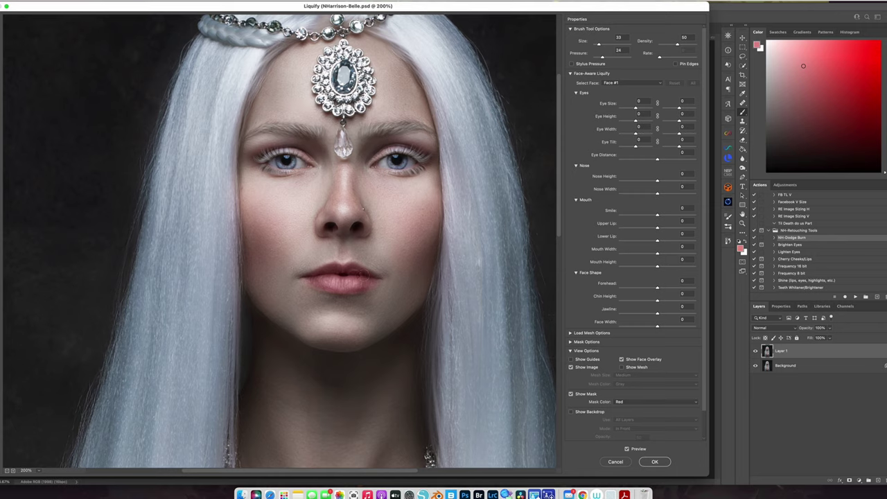
{"action": "left_click_drag", "start_coordinate": [364, 289], "coordinate": [332, 290]}
{"action": "key", "text": "super+z"}
{"action": "left_click", "coordinate": [654, 461]}
- Compare the portrait with the liquified layer hidden and shown, and flatten the image
{"action": "left_click", "coordinate": [756, 352]}
{"action": "left_click", "coordinate": [757, 351]}
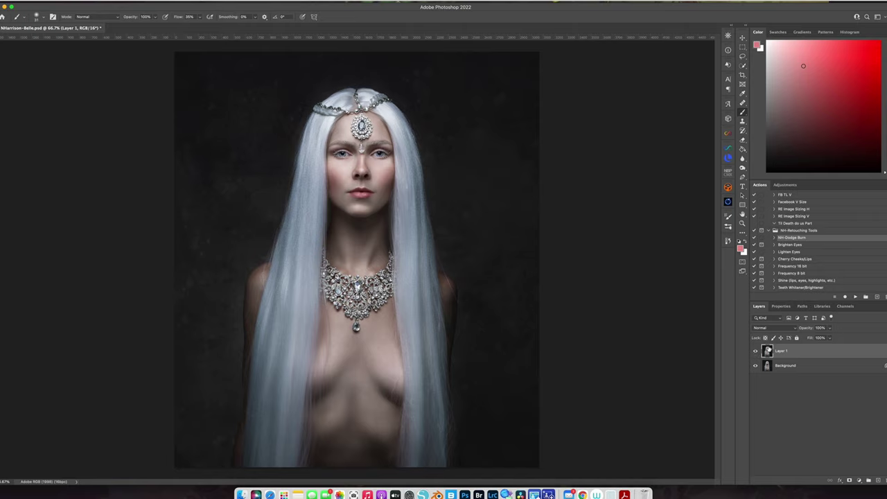
{"action": "left_click", "coordinate": [93, 5]}
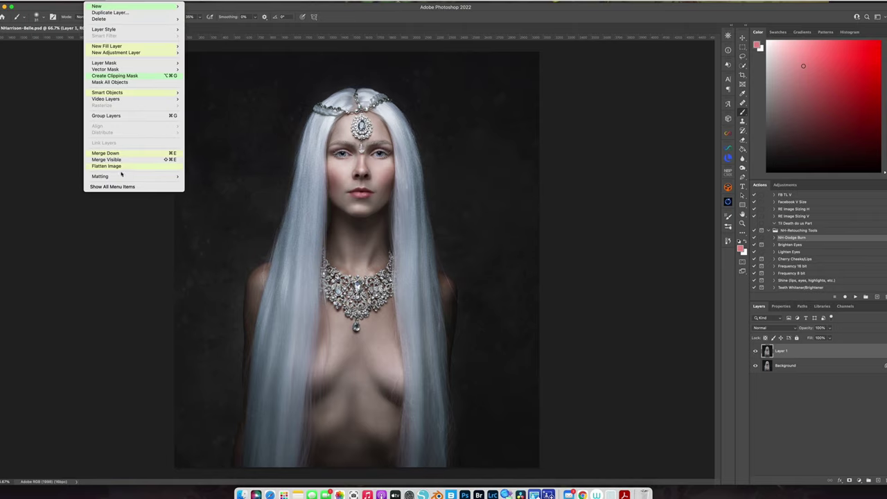
{"action": "left_click", "coordinate": [165, 163]}
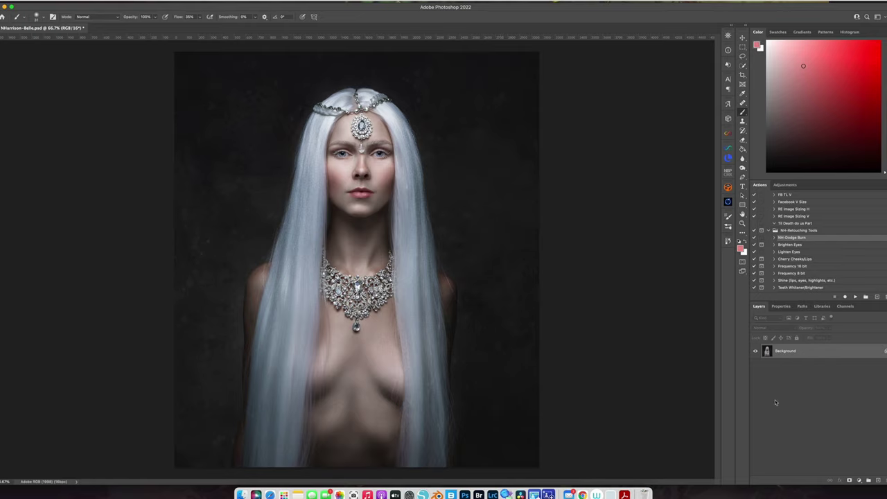
- Add a Selective Color adjustment layer and set the Blacks to cyan +4 and yellow -3
{"action": "left_click", "coordinate": [860, 479]}
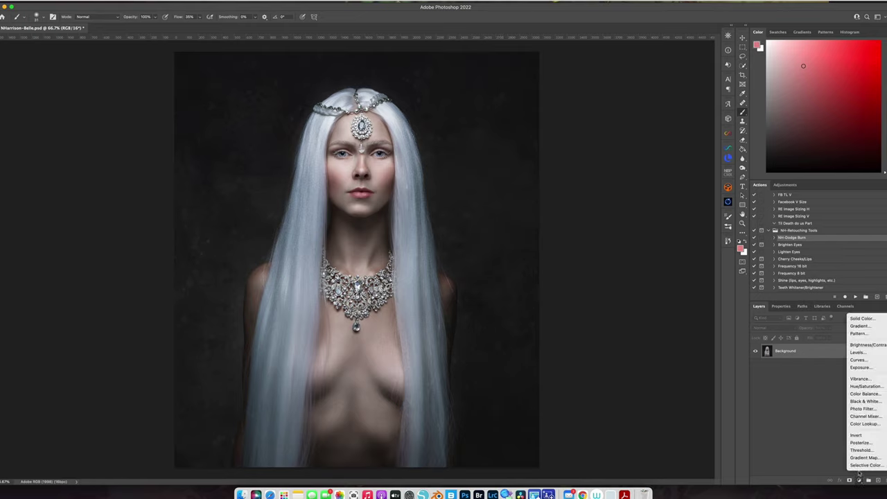
{"action": "left_click", "coordinate": [861, 469]}
{"action": "left_click", "coordinate": [790, 338]}
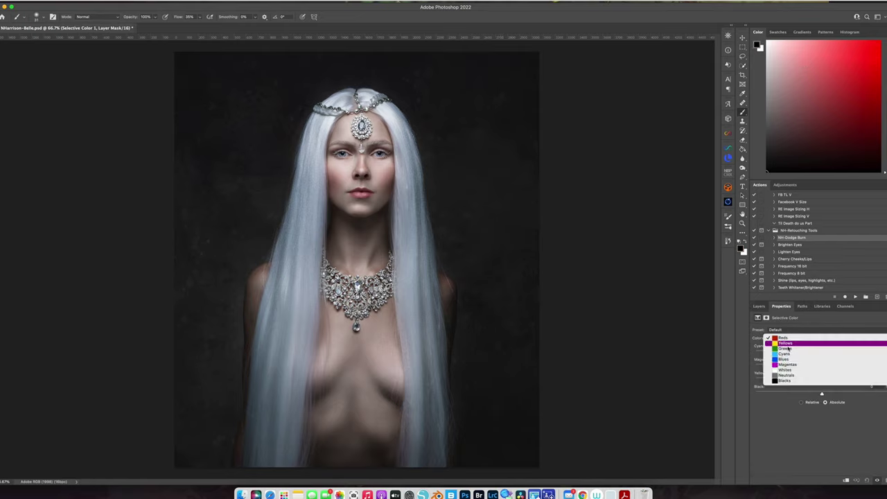
{"action": "left_click", "coordinate": [797, 384]}
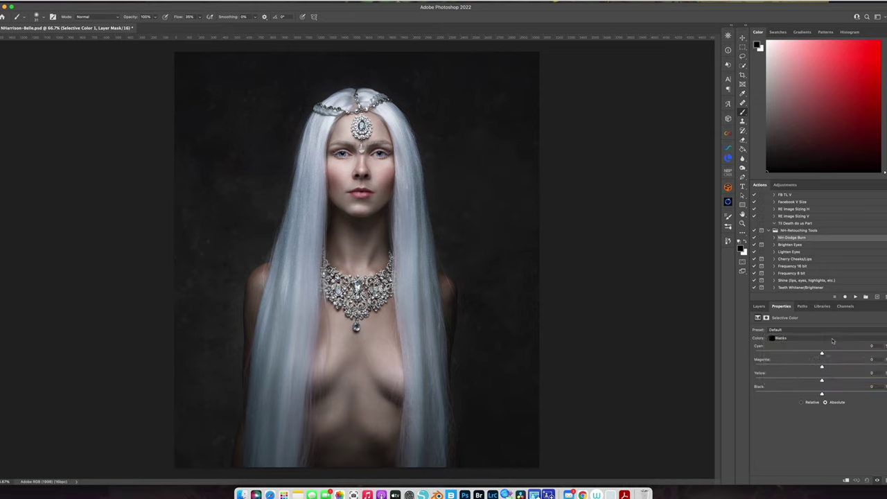
{"action": "left_click_drag", "start_coordinate": [822, 355], "coordinate": [821, 381]}
- Reduce the cyan slightly and raise the black slightly in the Selective Color Neutrals
{"action": "left_click", "coordinate": [791, 337]}
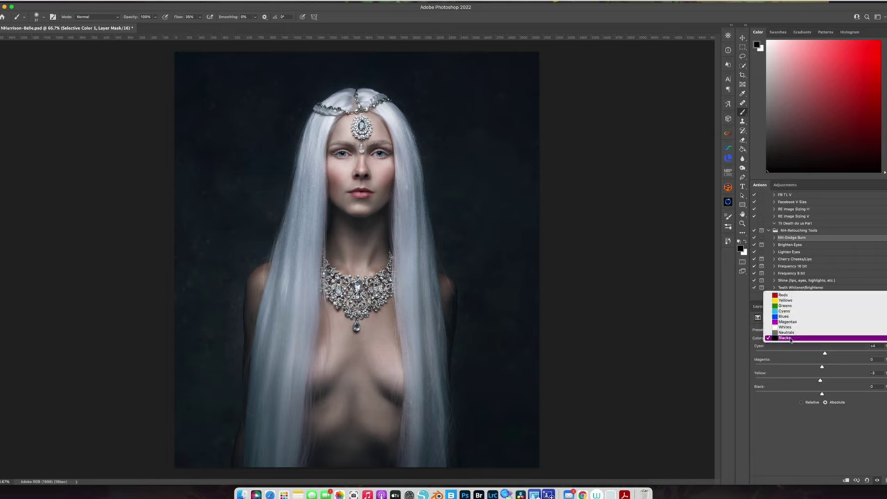
{"action": "left_click", "coordinate": [791, 335]}
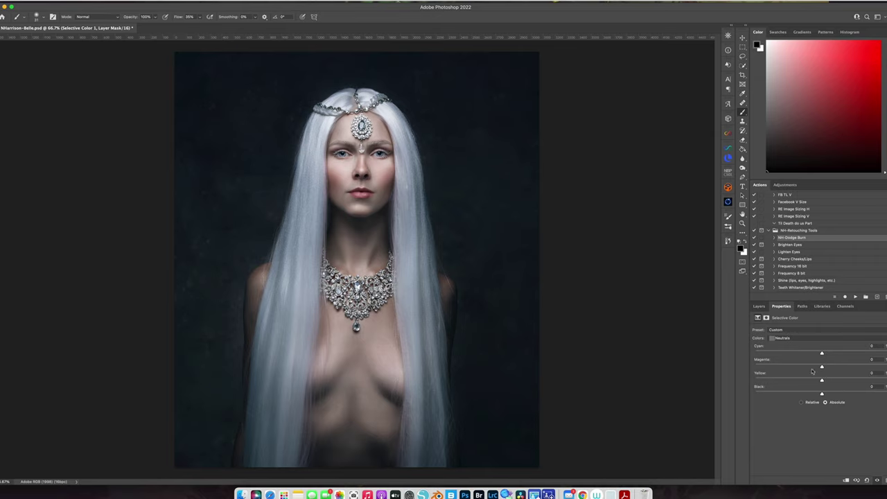
{"action": "left_click_drag", "start_coordinate": [822, 352], "coordinate": [820, 355]}
{"action": "left_click_drag", "start_coordinate": [823, 395], "coordinate": [824, 395]}
- Reduce the yellow slightly in the Whites of the Selective Color adjustment
{"action": "left_click", "coordinate": [799, 338]}
{"action": "left_click", "coordinate": [800, 332]}
{"action": "left_click_drag", "start_coordinate": [823, 380], "coordinate": [820, 381]}
- Compare the portrait with the Selective Color layer hidden and shown, and flatten the image
{"action": "left_click", "coordinate": [759, 306]}
{"action": "left_click", "coordinate": [756, 352]}
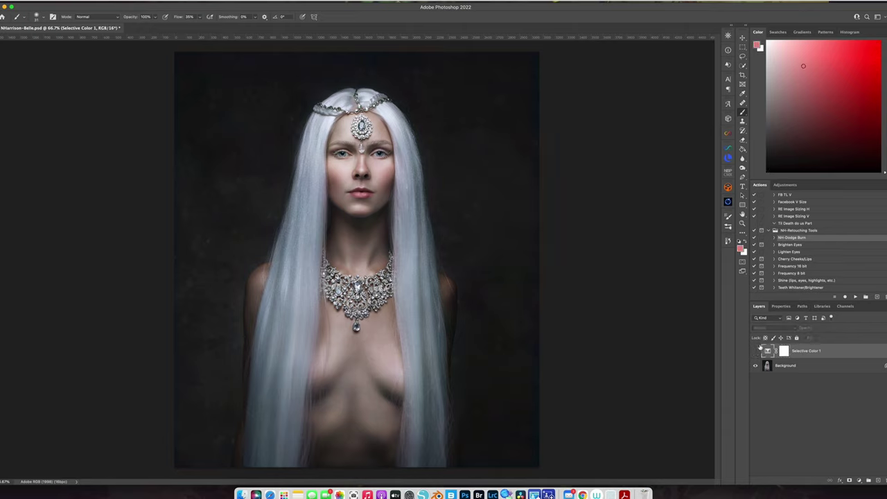
{"action": "left_click", "coordinate": [756, 352]}
{"action": "left_click", "coordinate": [756, 351]}
{"action": "left_click", "coordinate": [95, 3]}
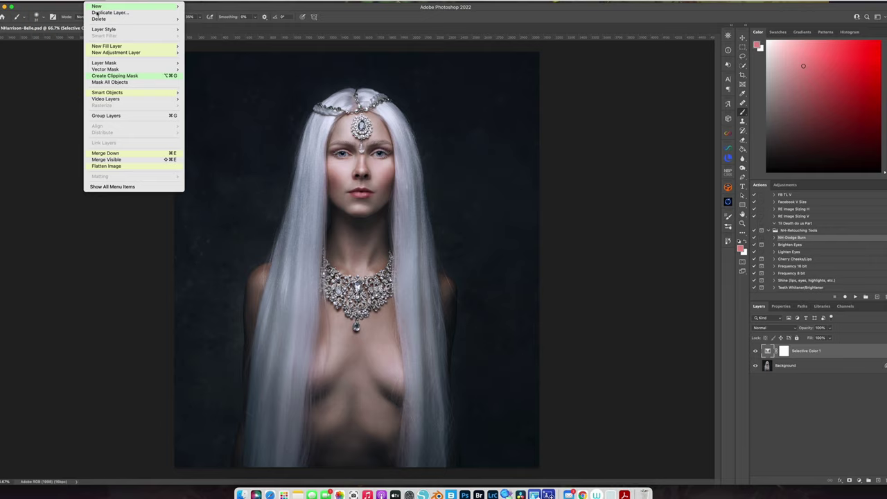
{"action": "left_click", "coordinate": [113, 167]}
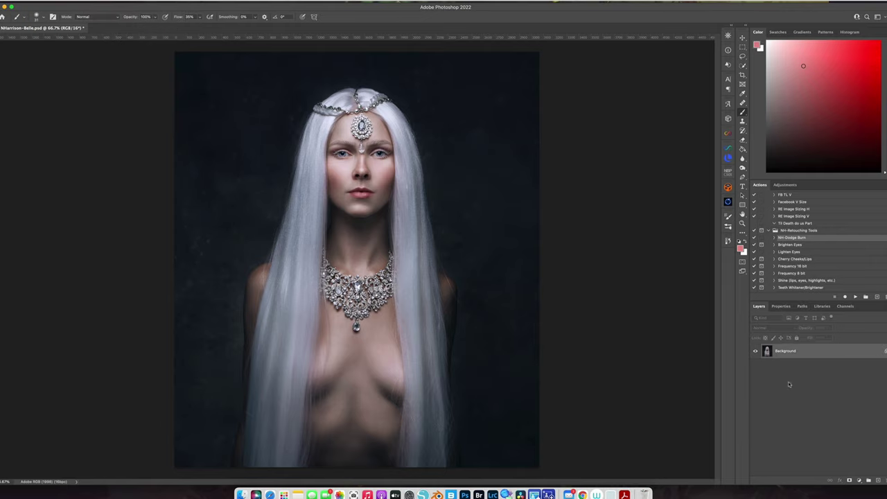
- Duplicate the background layer, open it in Alien Skin Exposure X4, and reset the effect layer there to its defaults
{"action": "key", "text": "super+j"}
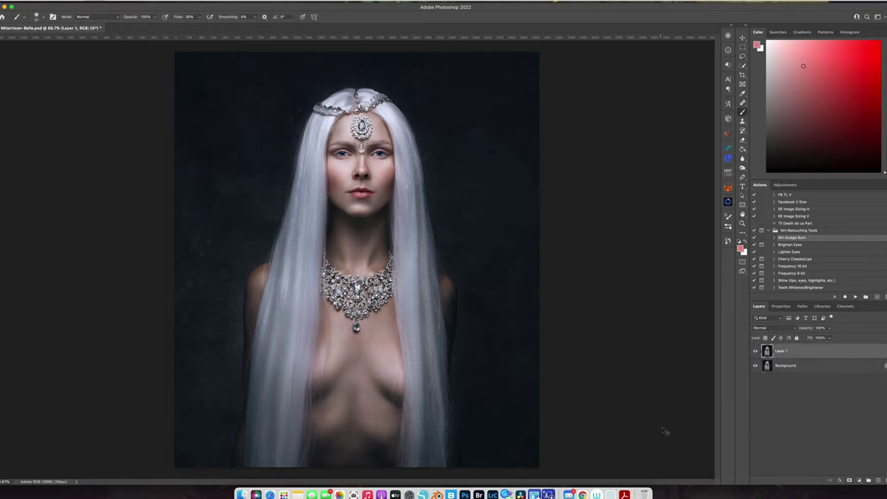
{"action": "left_click", "coordinate": [152, 1]}
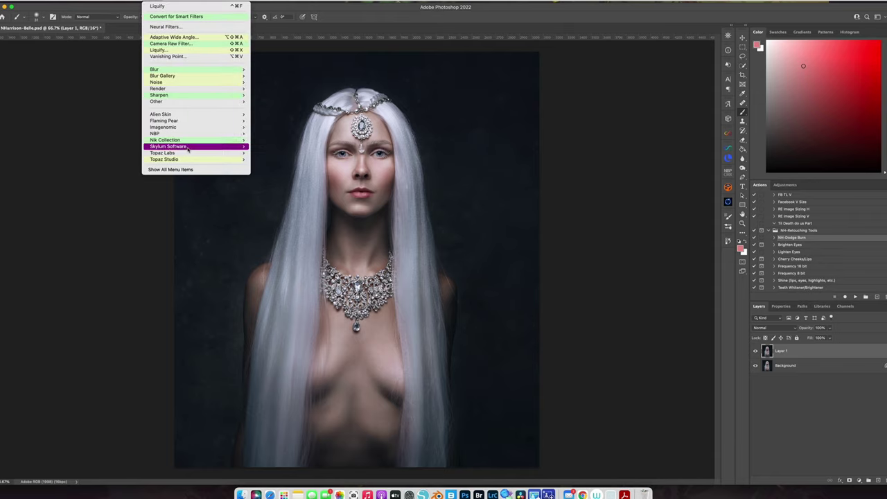
{"action": "mouse_move", "coordinate": [195, 114]}
{"action": "left_click", "coordinate": [287, 128]}
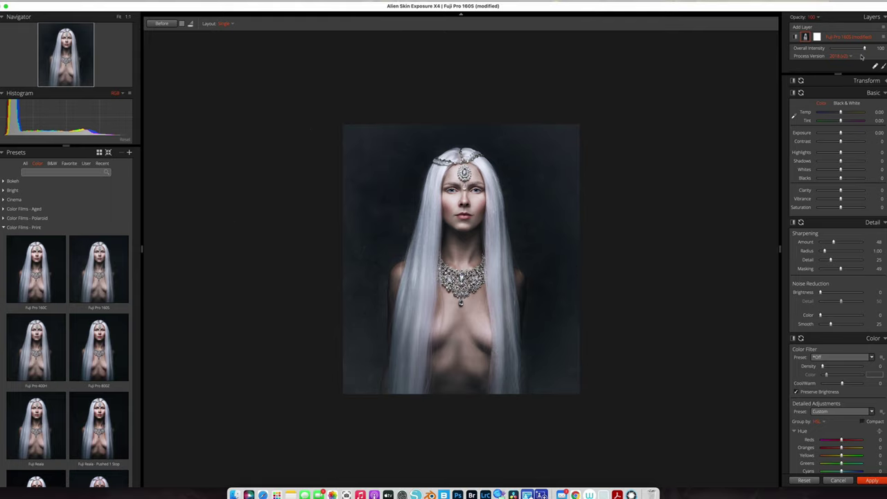
{"action": "left_click", "coordinate": [881, 38]}
{"action": "mouse_move", "coordinate": [860, 46]}
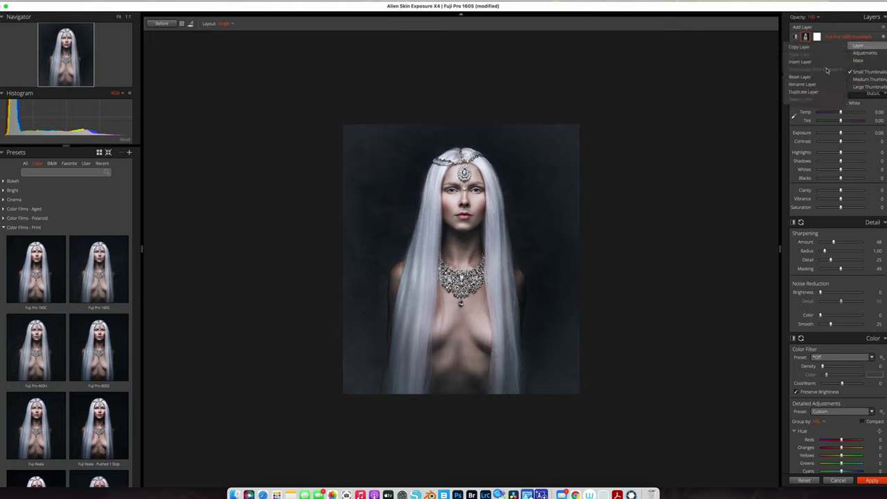
{"action": "left_click", "coordinate": [841, 79]}
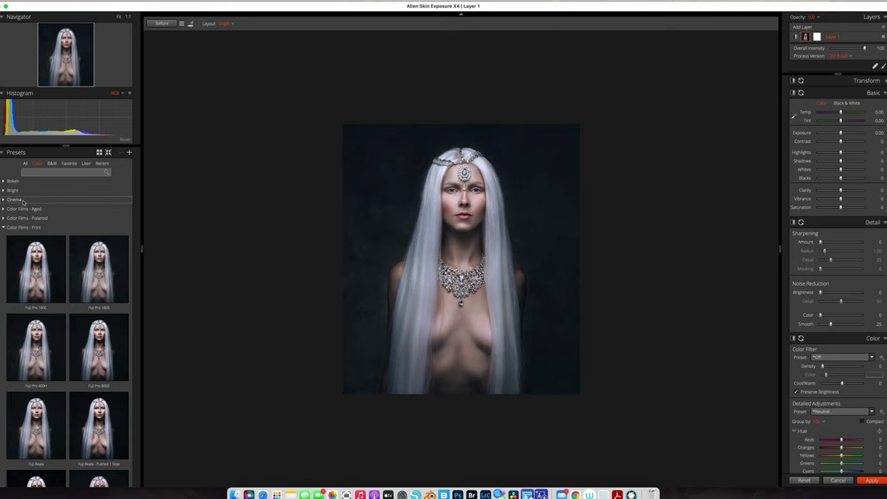
- Try the Technicolor Process 4 - Faded preset from the Cinema presets
{"action": "left_click", "coordinate": [29, 200]}
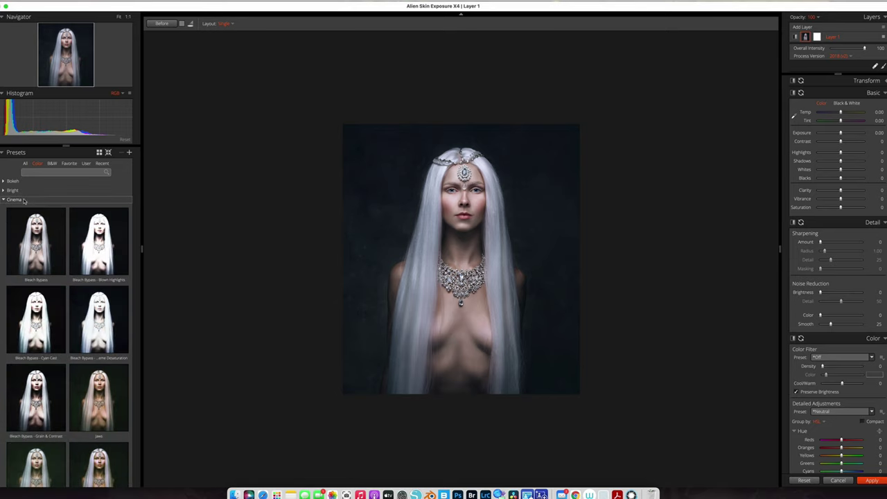
{"action": "scroll", "coordinate": [3, 223], "scroll_direction": "down", "scroll_amount": 15}
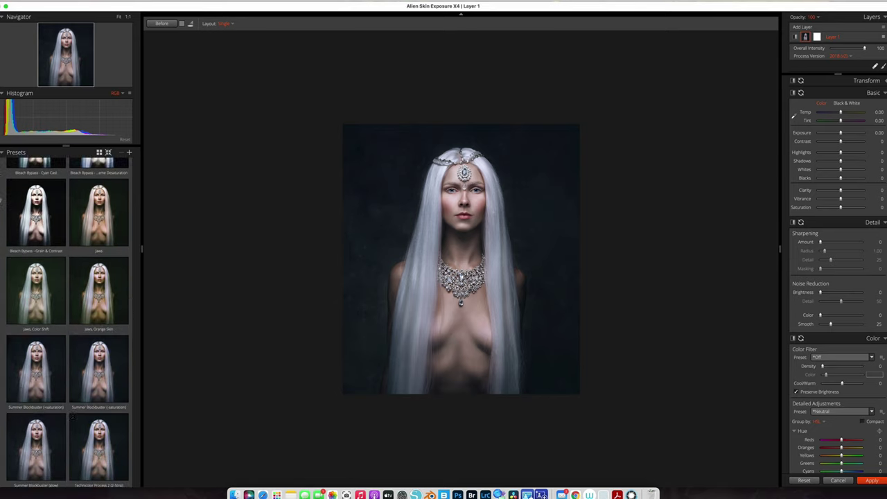
{"action": "scroll", "coordinate": [6, 229], "scroll_direction": "down", "scroll_amount": 5}
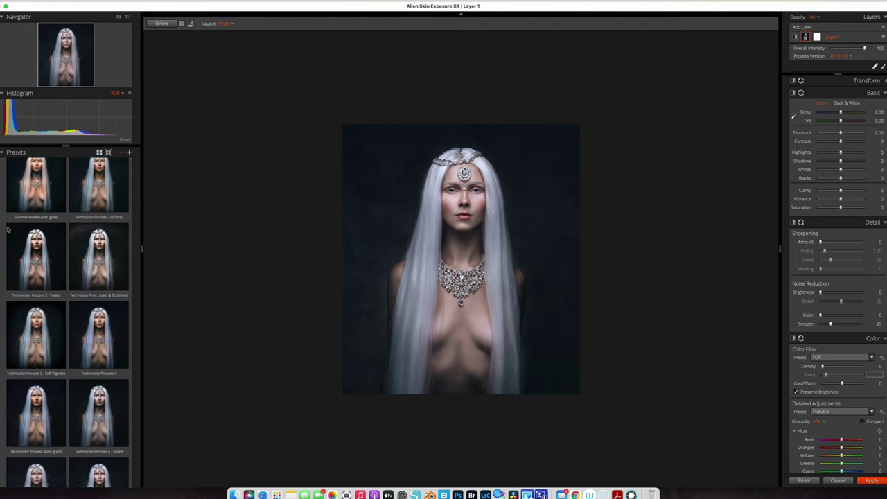
{"action": "scroll", "coordinate": [8, 237], "scroll_direction": "down", "scroll_amount": 2}
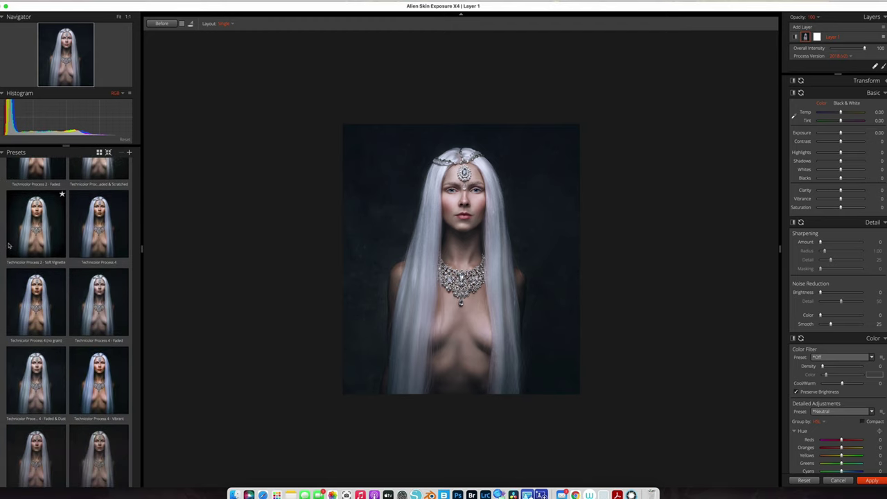
{"action": "left_click", "coordinate": [90, 298]}
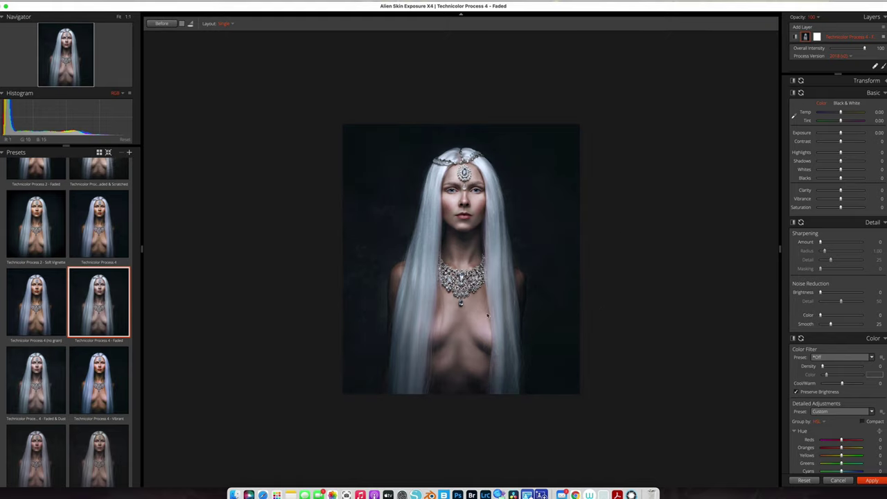
- Apply the Wizard of Oz - Faded cinema preset and compare the portrait before and after
{"action": "scroll", "coordinate": [68, 322], "scroll_direction": "down", "scroll_amount": 5}
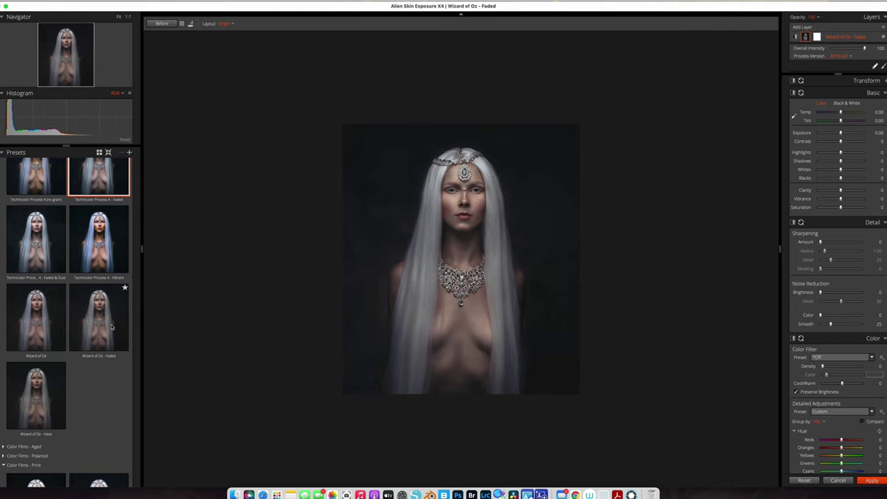
{"action": "left_click", "coordinate": [112, 326]}
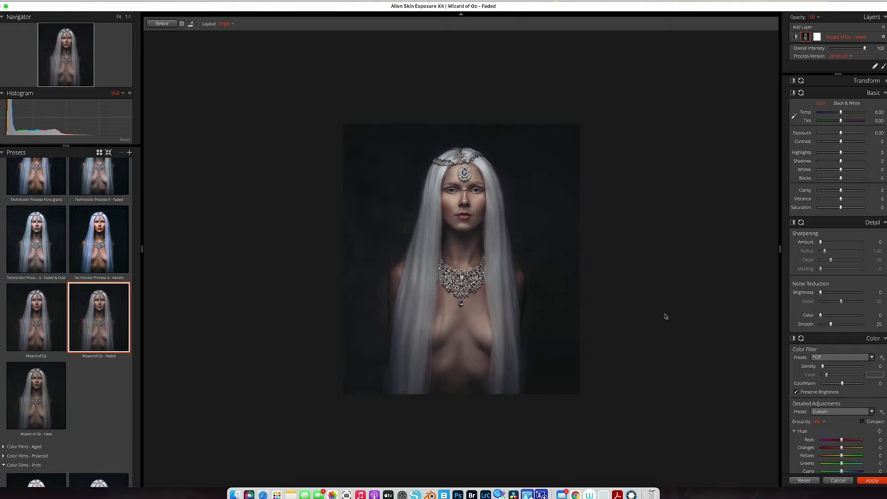
{"action": "key", "text": "backslash"}
{"action": "key", "text": "backslash"}
- Add a vignette with amount -12, size -9 and roundness 89
{"action": "scroll", "coordinate": [837, 278], "scroll_direction": "down", "scroll_amount": 10}
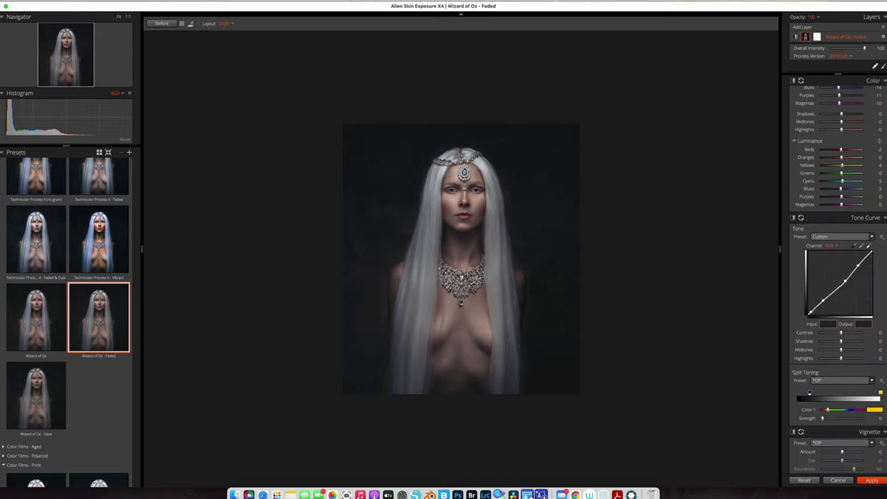
{"action": "scroll", "coordinate": [837, 278], "scroll_direction": "down", "scroll_amount": 10}
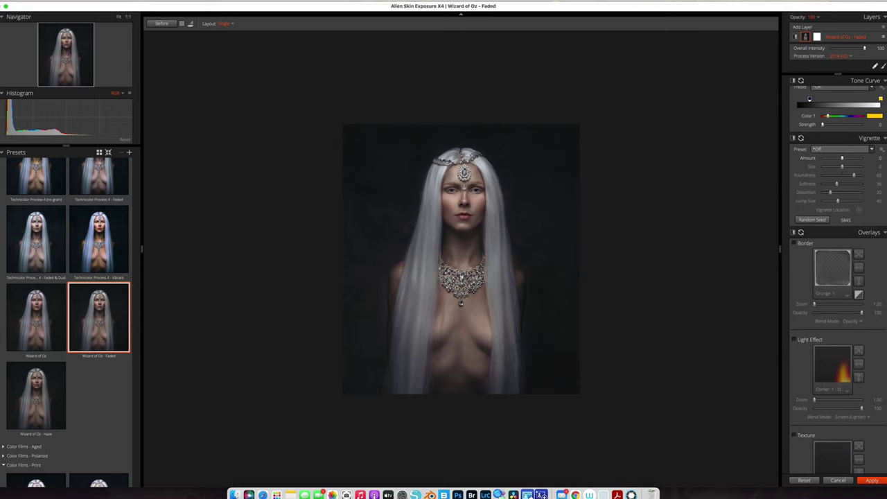
{"action": "scroll", "coordinate": [851, 201], "scroll_direction": "up", "scroll_amount": 5}
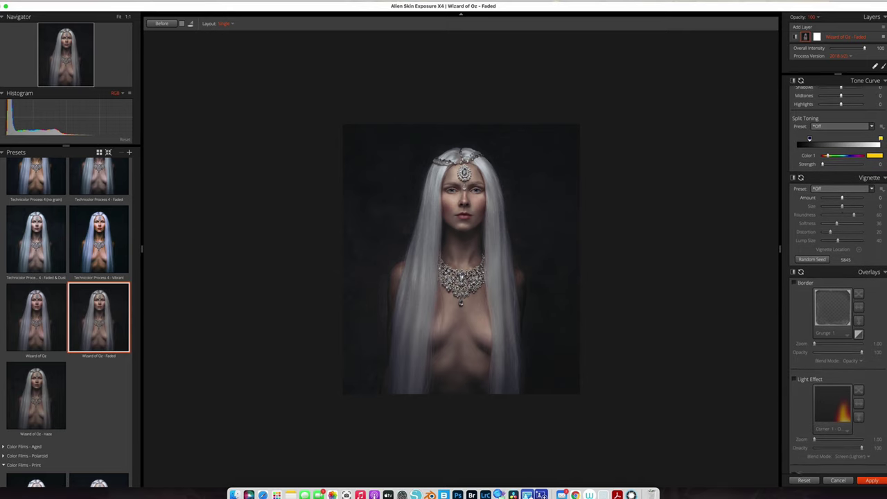
{"action": "left_click_drag", "start_coordinate": [842, 205], "coordinate": [840, 207]}
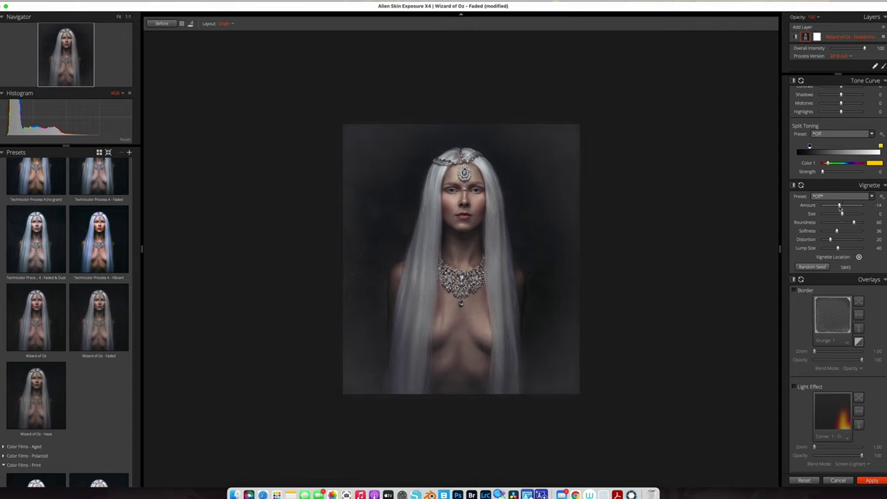
{"action": "left_click_drag", "start_coordinate": [839, 206], "coordinate": [839, 207]}
{"action": "left_click_drag", "start_coordinate": [843, 214], "coordinate": [841, 215]}
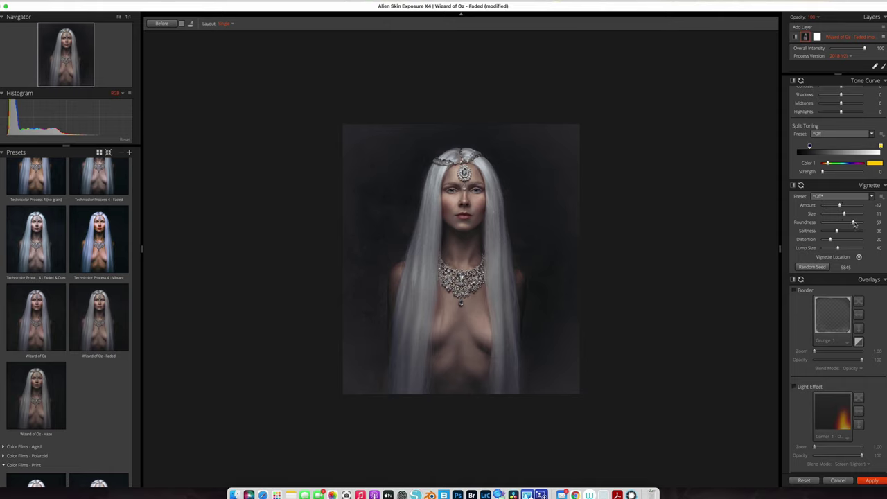
{"action": "left_click_drag", "start_coordinate": [856, 223], "coordinate": [856, 224]}
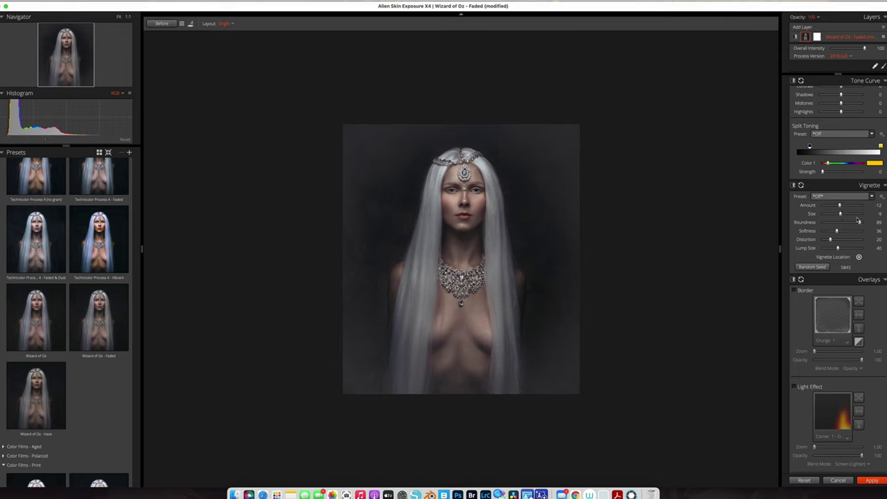
- Set the grain to roughness 8, overall strength 40.43, shadow amount 11.72 and highlight amount 20.31
{"action": "scroll", "coordinate": [838, 277], "scroll_direction": "down", "scroll_amount": 10}
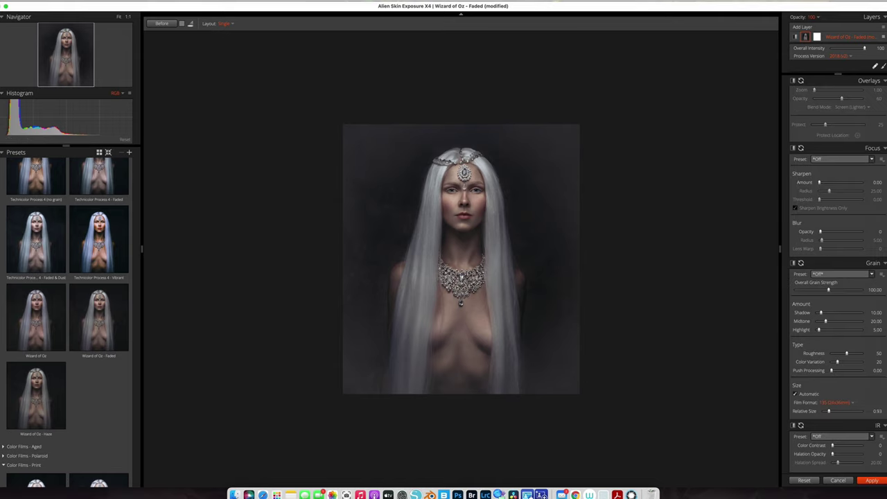
{"action": "left_click_drag", "start_coordinate": [846, 353], "coordinate": [836, 354]}
{"action": "left_click_drag", "start_coordinate": [829, 290], "coordinate": [808, 292]}
{"action": "left_click_drag", "start_coordinate": [818, 329], "coordinate": [822, 312]}
- Try a Focus sharpening amount of 10.74 and inspect the face and necklace up close against the original
{"action": "left_click_drag", "start_coordinate": [820, 182], "coordinate": [825, 185]}
{"action": "scroll", "coordinate": [741, 276], "scroll_direction": "up", "scroll_amount": 3}
{"action": "key", "text": "super+equal"}
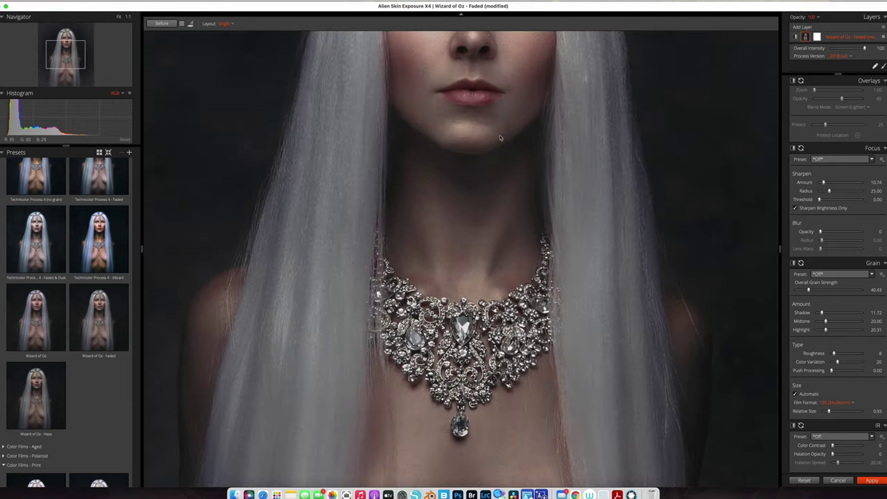
{"action": "left_click_drag", "start_coordinate": [501, 138], "coordinate": [506, 327]}
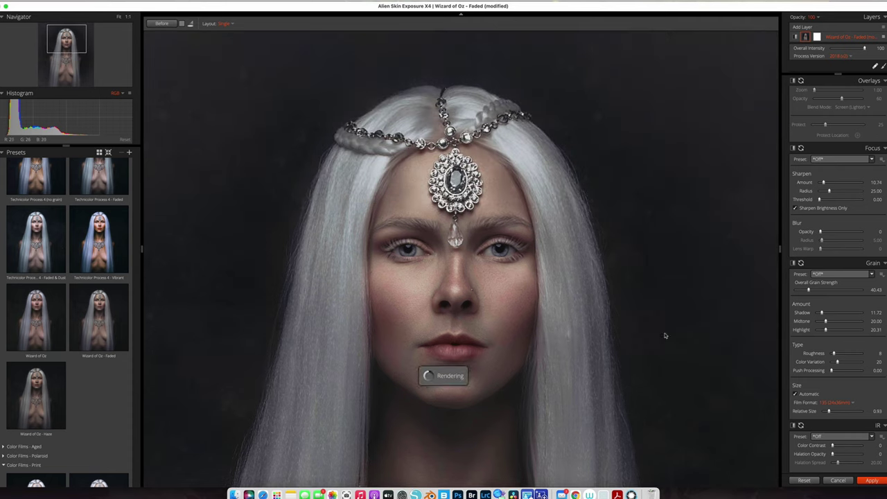
{"action": "left_click_drag", "start_coordinate": [659, 367], "coordinate": [672, 130]}
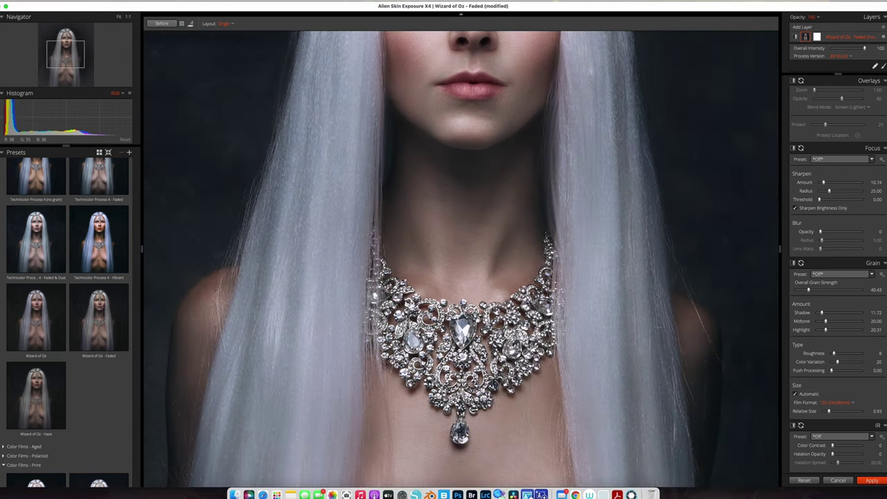
{"action": "scroll", "coordinate": [582, 229], "scroll_direction": "up", "scroll_amount": 5}
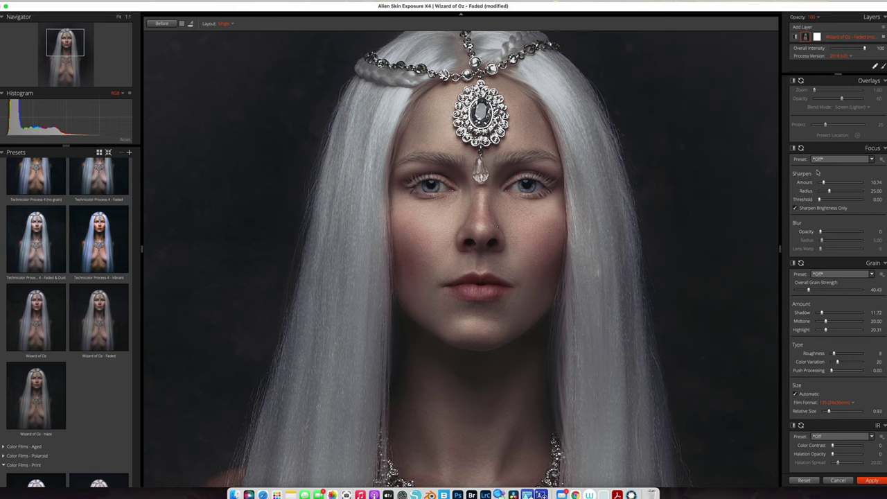
- Test other Focus sharpening amounts on the face and bring the amount back down to its minimum
{"action": "left_click_drag", "start_coordinate": [824, 183], "coordinate": [816, 185]}
{"action": "left_click_drag", "start_coordinate": [820, 183], "coordinate": [825, 192]}
{"action": "left_click_drag", "start_coordinate": [823, 183], "coordinate": [818, 183]}
- Set the Detail sharpening to amount 37 with masking 75, and apply the finished effect to the Photoshop layer
{"action": "scroll", "coordinate": [838, 312], "scroll_direction": "up", "scroll_amount": 10}
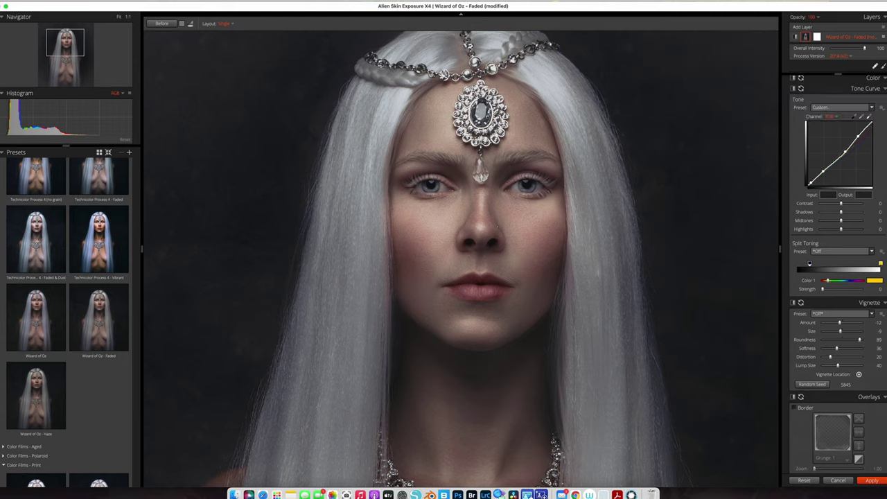
{"action": "scroll", "coordinate": [839, 278], "scroll_direction": "up", "scroll_amount": 10}
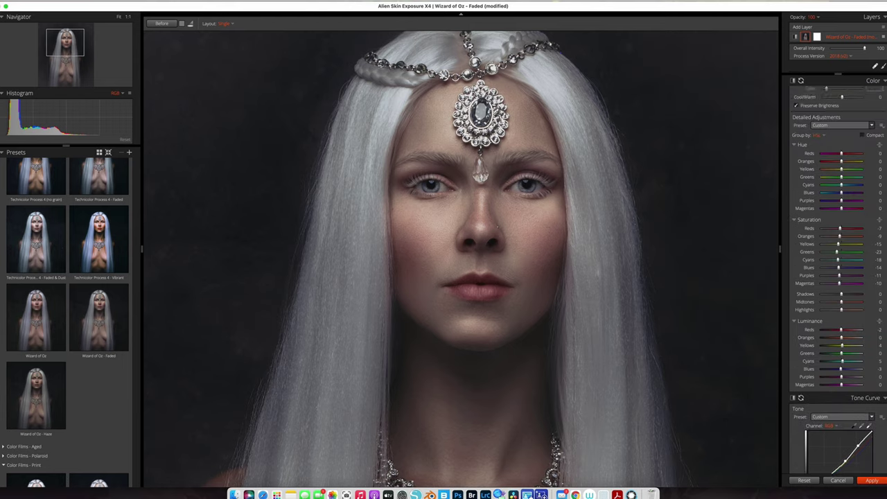
{"action": "scroll", "coordinate": [832, 229], "scroll_direction": "up", "scroll_amount": 2}
{"action": "left_click_drag", "start_coordinate": [820, 226], "coordinate": [830, 227]}
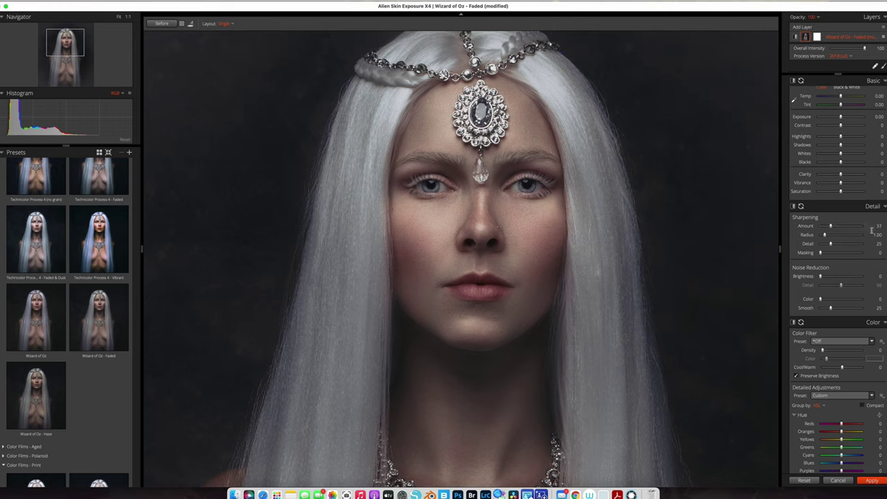
{"action": "left_click_drag", "start_coordinate": [824, 254], "coordinate": [843, 267]}
{"action": "key", "text": "super+minus"}
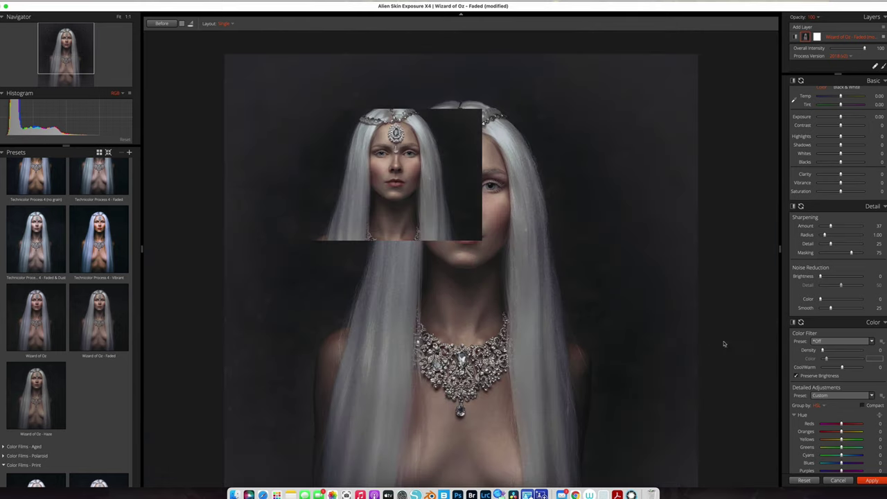
{"action": "left_click", "coordinate": [872, 481]}
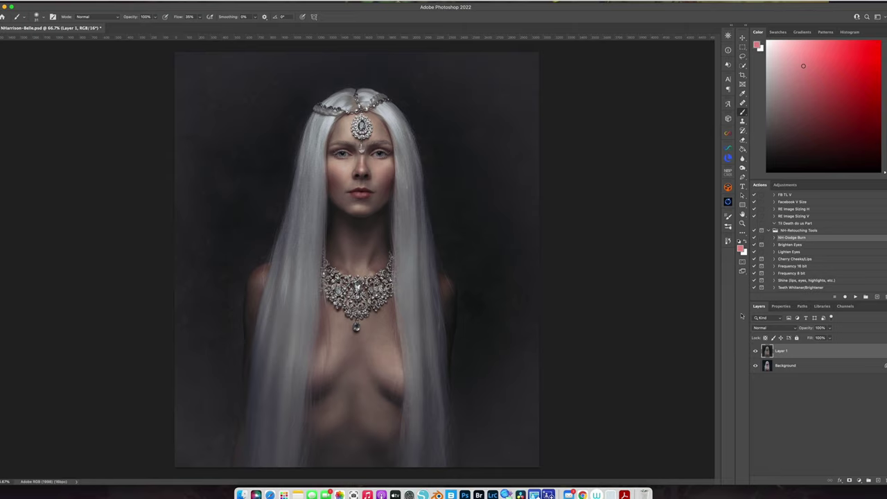
- Compare the portrait with the graded layer hidden and shown, and reduce that layer's opacity to 83%
{"action": "left_click", "coordinate": [756, 351]}
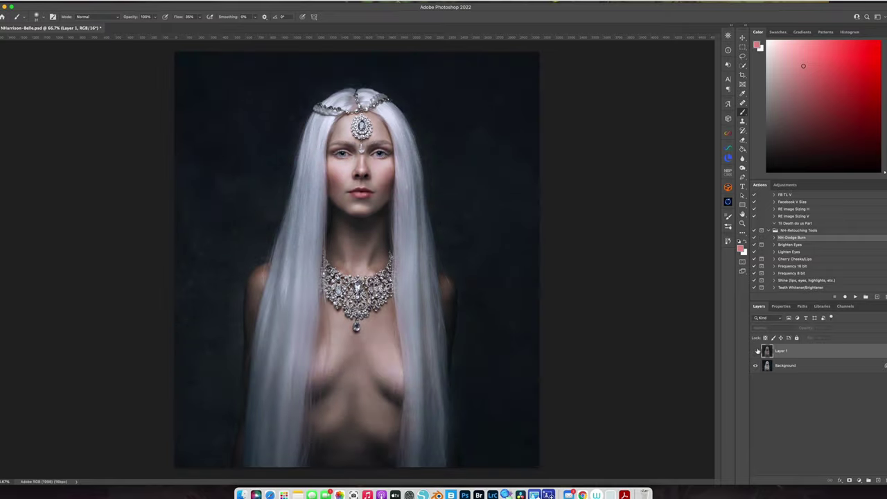
{"action": "left_click", "coordinate": [756, 351]}
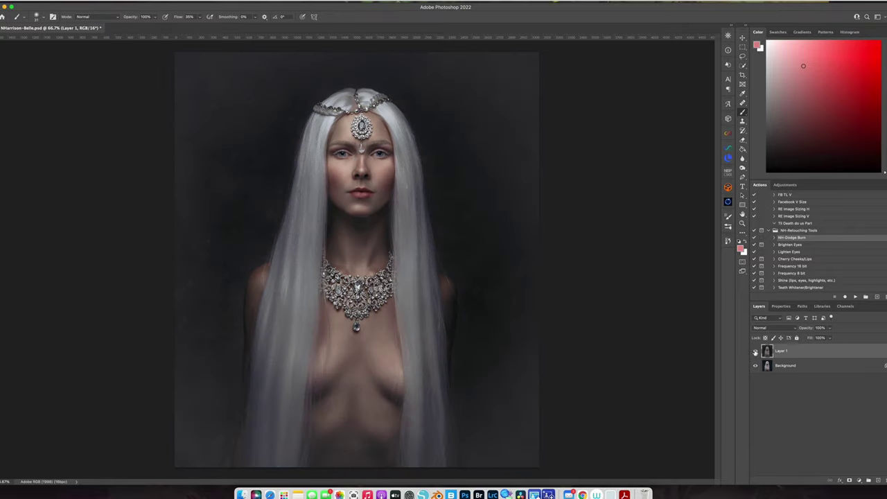
{"action": "left_click", "coordinate": [831, 329]}
{"action": "left_click_drag", "start_coordinate": [830, 338], "coordinate": [827, 339]}
- Flatten the image and duplicate the resulting background layer
{"action": "left_click", "coordinate": [93, 1]}
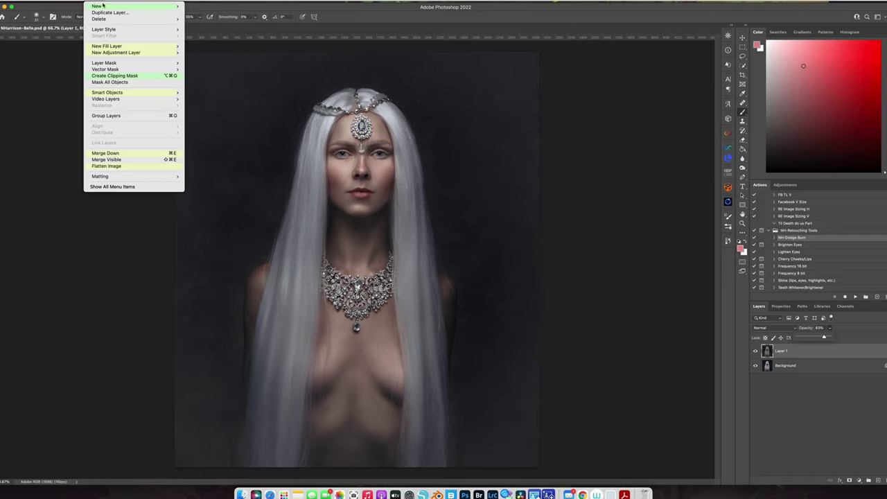
{"action": "left_click", "coordinate": [116, 167]}
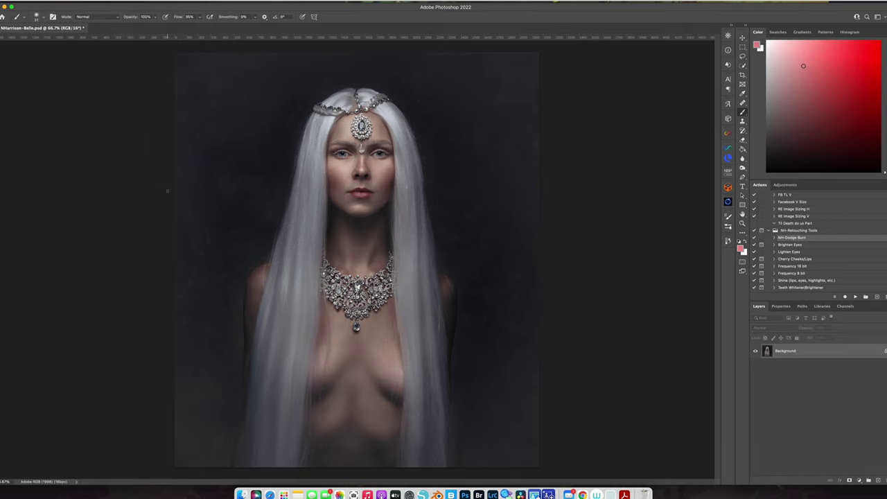
{"action": "key", "text": "ctrl+j"}
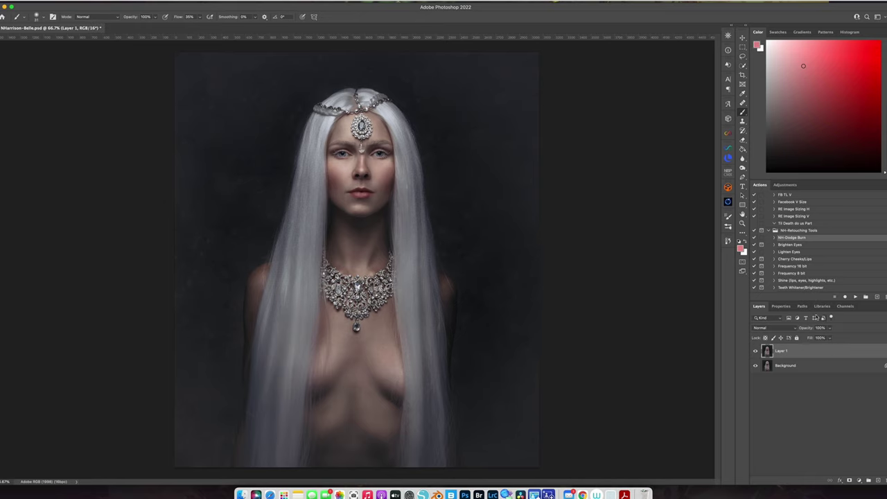
- Set the duplicate layer's blend mode to Linear Light and apply a High Pass filter with a slightly reduced radius
{"action": "left_click", "coordinate": [770, 328]}
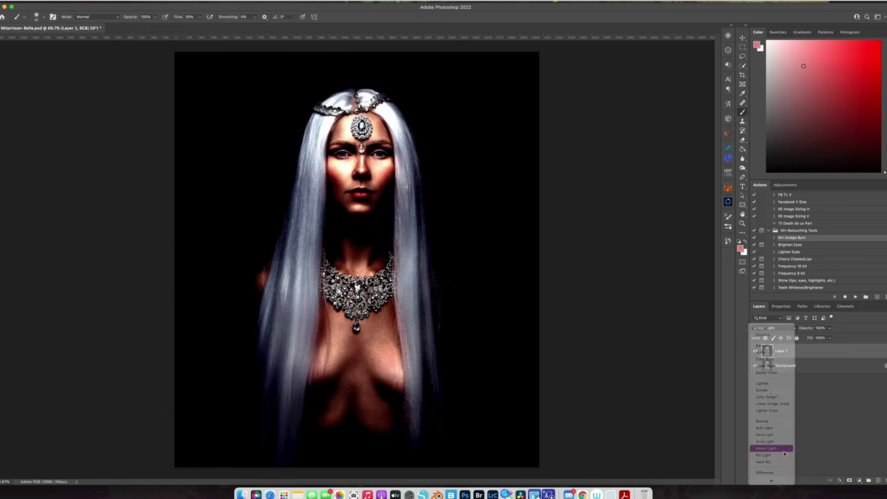
{"action": "left_click", "coordinate": [785, 451]}
{"action": "left_click", "coordinate": [156, 2]}
{"action": "mouse_move", "coordinate": [172, 103]}
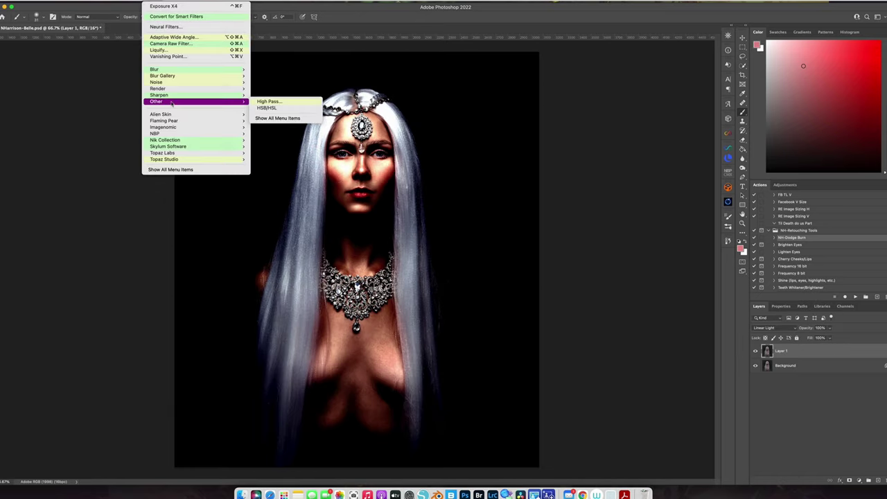
{"action": "left_click", "coordinate": [310, 101]}
{"action": "left_click", "coordinate": [310, 101]}
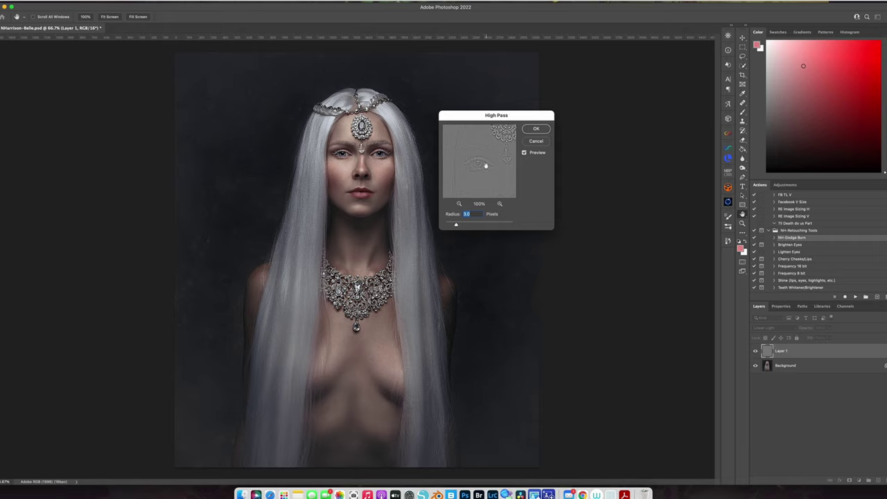
{"action": "mouse_move", "coordinate": [457, 226]}
{"action": "left_mouse_down"}
{"action": "mouse_move", "coordinate": [456, 237]}
{"action": "mouse_move", "coordinate": [454, 229]}
{"action": "left_mouse_up"}
{"action": "left_click", "coordinate": [531, 128]}
- Hide the High Pass layer behind a black mask and ready the Brush with white as the foreground color
{"action": "key", "text": "b"}
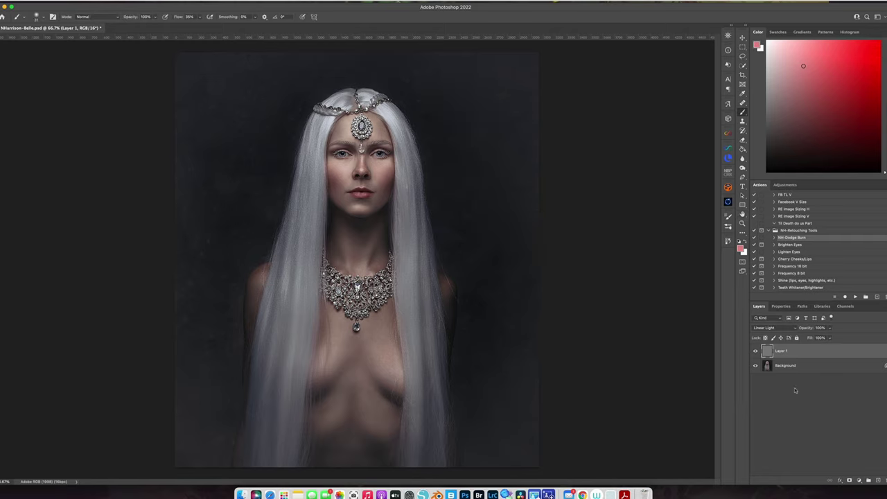
{"action": "left_click", "coordinate": [849, 482], "text": "alt"}
{"action": "left_click", "coordinate": [747, 241]}
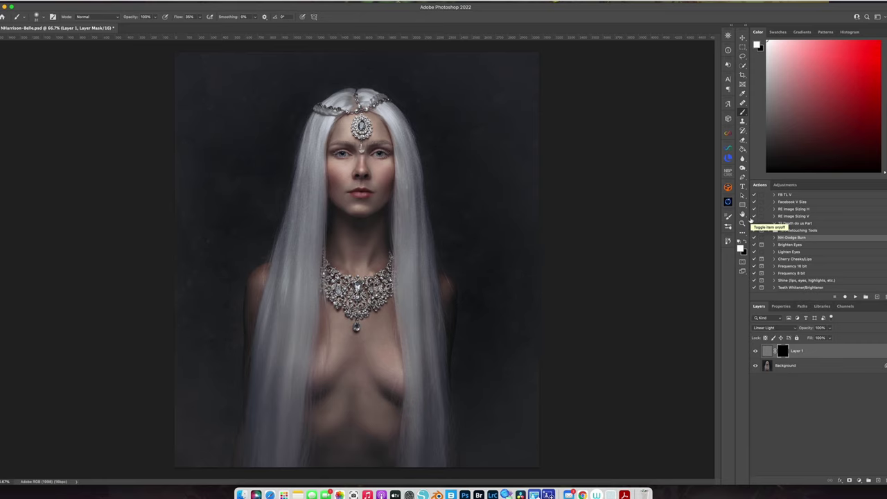
- Set the brush flow to 100% and paint white on the mask over the eyes to sharpen them
{"action": "key", "text": "super+1"}
{"action": "scroll", "coordinate": [402, 263], "scroll_direction": "up", "scroll_amount": 3}
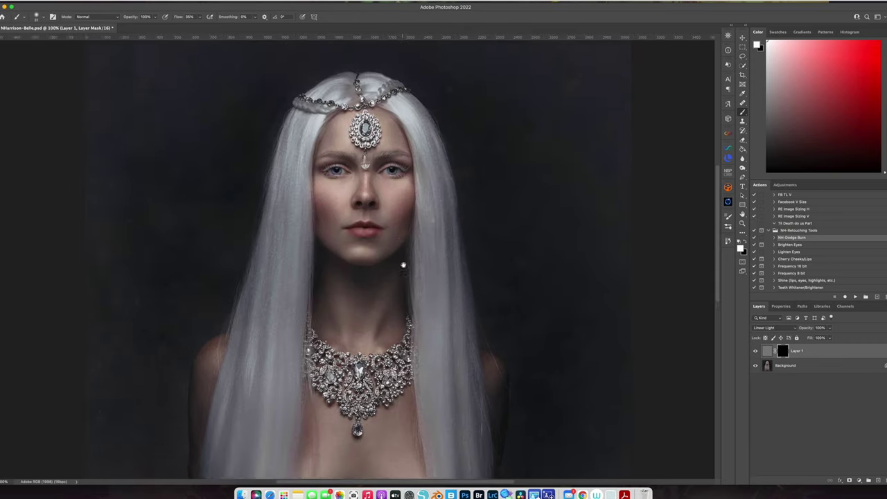
{"action": "key", "text": "super+equal"}
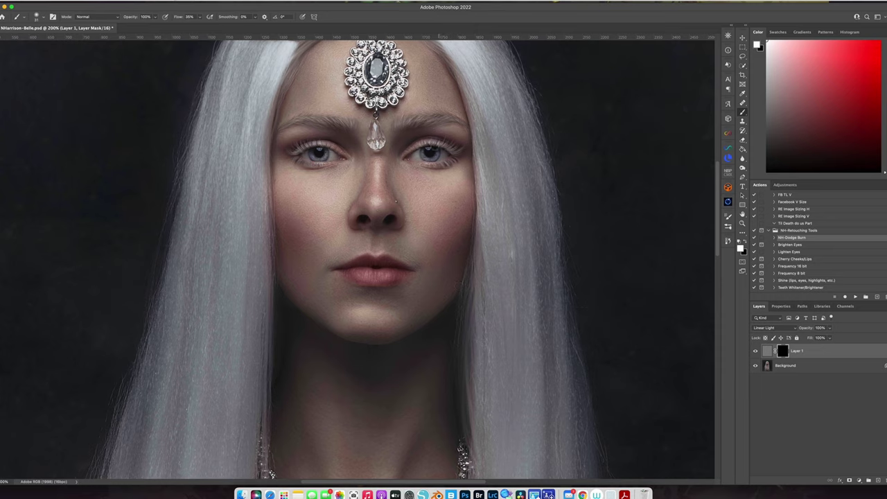
{"action": "left_click", "coordinate": [199, 17]}
{"action": "left_click_drag", "start_coordinate": [201, 26], "coordinate": [222, 25]}
{"action": "left_click", "coordinate": [431, 147]}
{"action": "scroll", "coordinate": [414, 165], "scroll_direction": "up", "scroll_amount": 3}
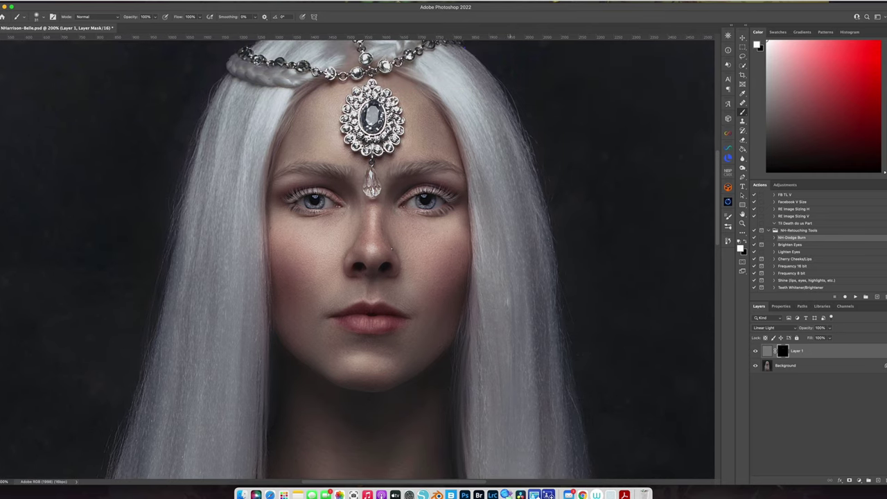
- Reduce the High Pass layer's opacity to 63% and flatten the image
{"action": "key", "text": "super+minus"}
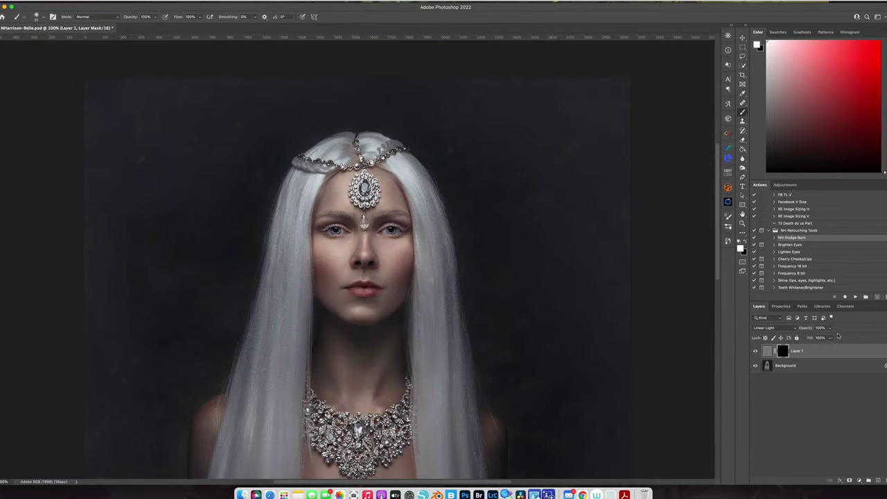
{"action": "left_click_drag", "start_coordinate": [830, 329], "coordinate": [820, 338]}
{"action": "left_click_drag", "start_coordinate": [819, 337], "coordinate": [818, 338]}
{"action": "key", "text": "super+minus"}
{"action": "key", "text": "super+minus"}
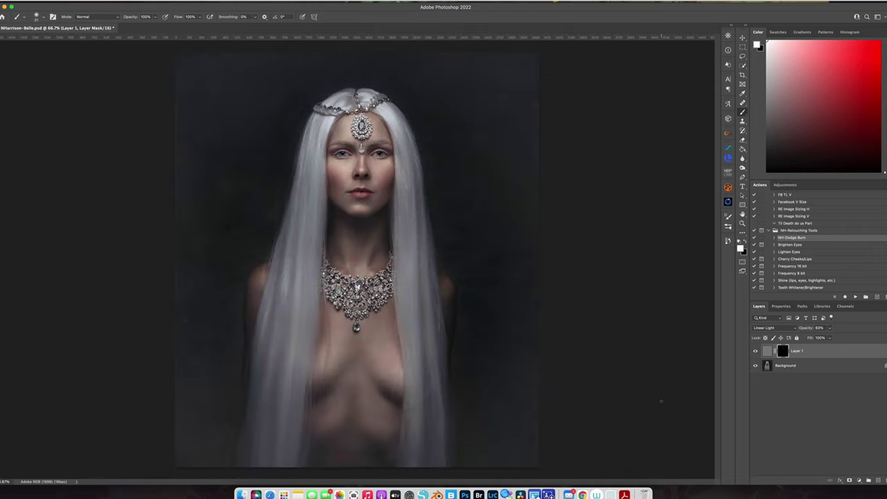
{"action": "left_click", "coordinate": [92, 1]}
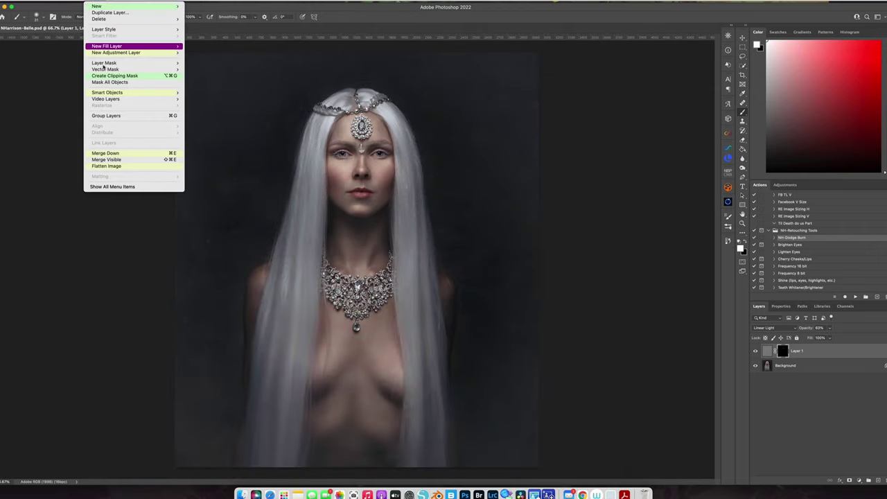
{"action": "left_click", "coordinate": [121, 167]}
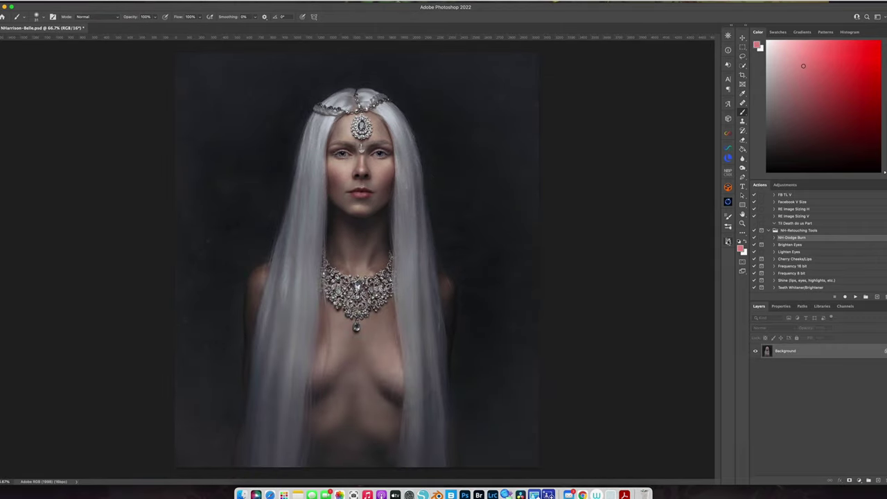
- Return to the opening snapshot in the document history to view the original portrait against the finished retouch
{"action": "left_click", "coordinate": [728, 240]}
{"action": "left_click_drag", "start_coordinate": [718, 217], "coordinate": [719, 149]}
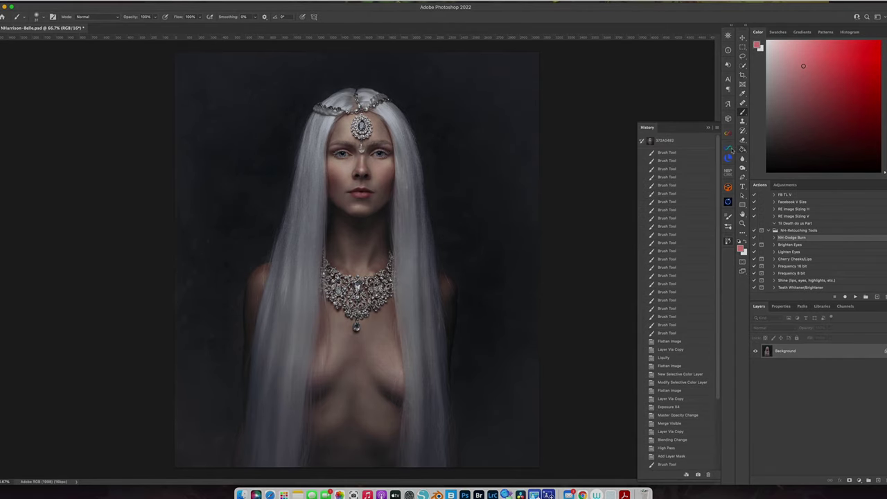
{"action": "left_click", "coordinate": [672, 141]}
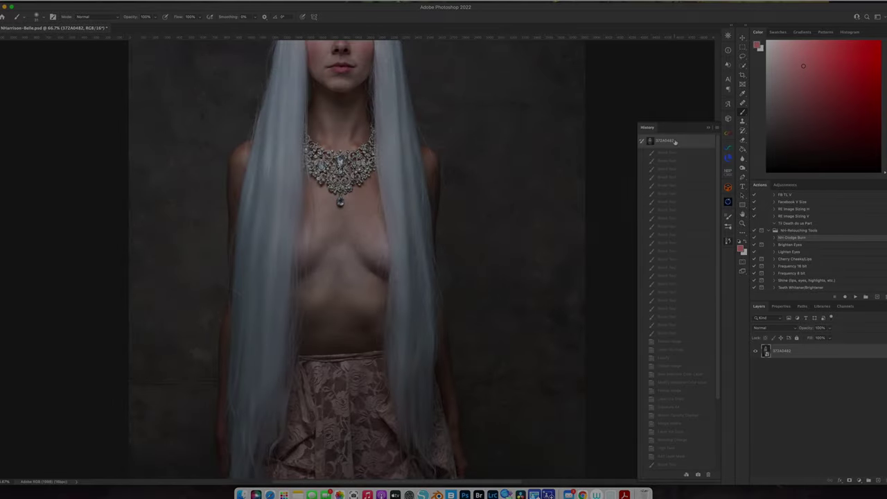
{"action": "key", "text": "super+minus"}
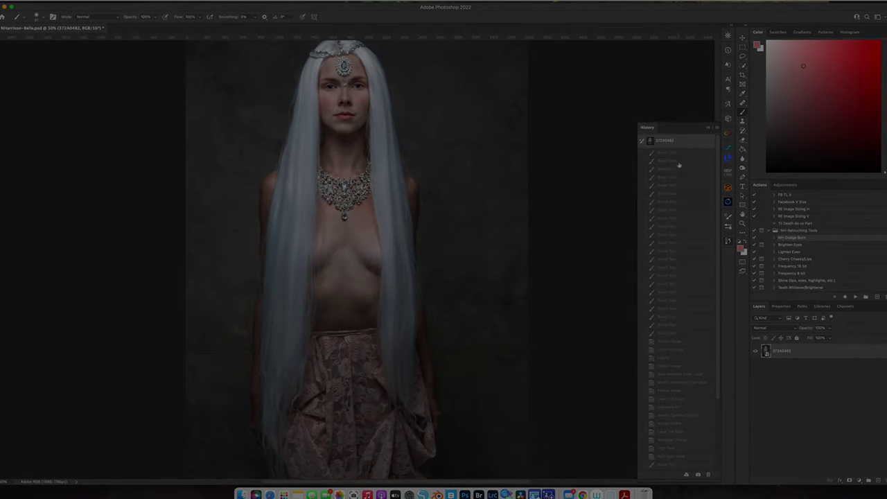
{"action": "left_click_drag", "start_coordinate": [420, 126], "coordinate": [441, 243]}
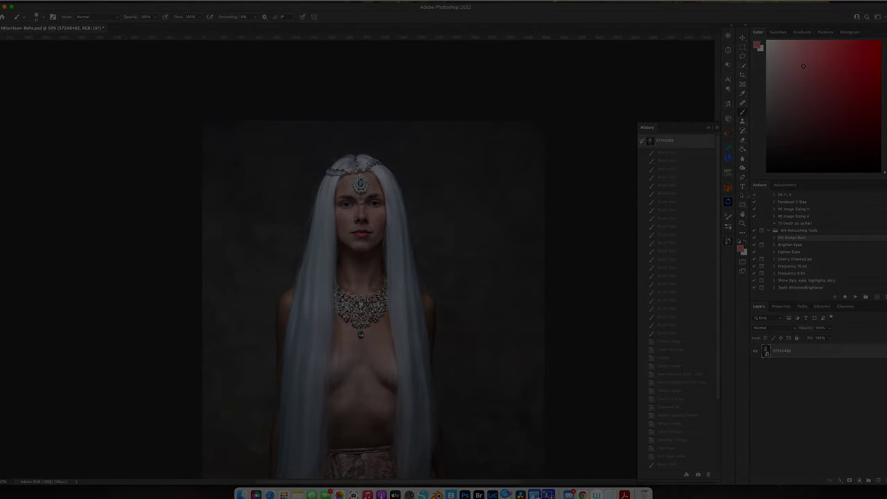